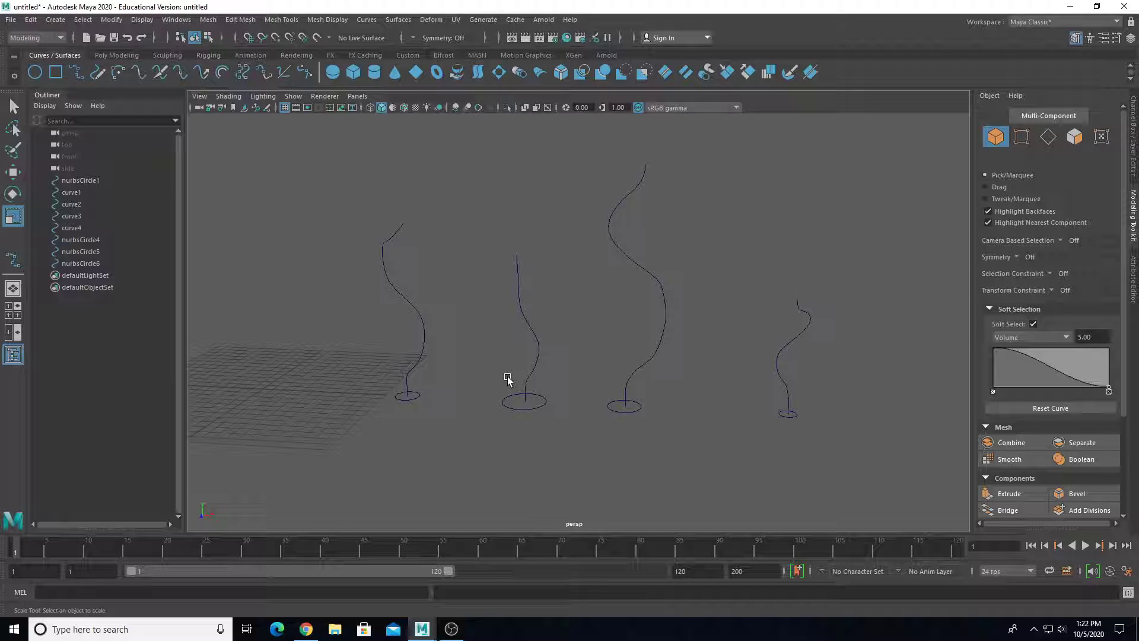
drag(354, 141, 911, 472)
alt+drag(687, 462, 671, 427)
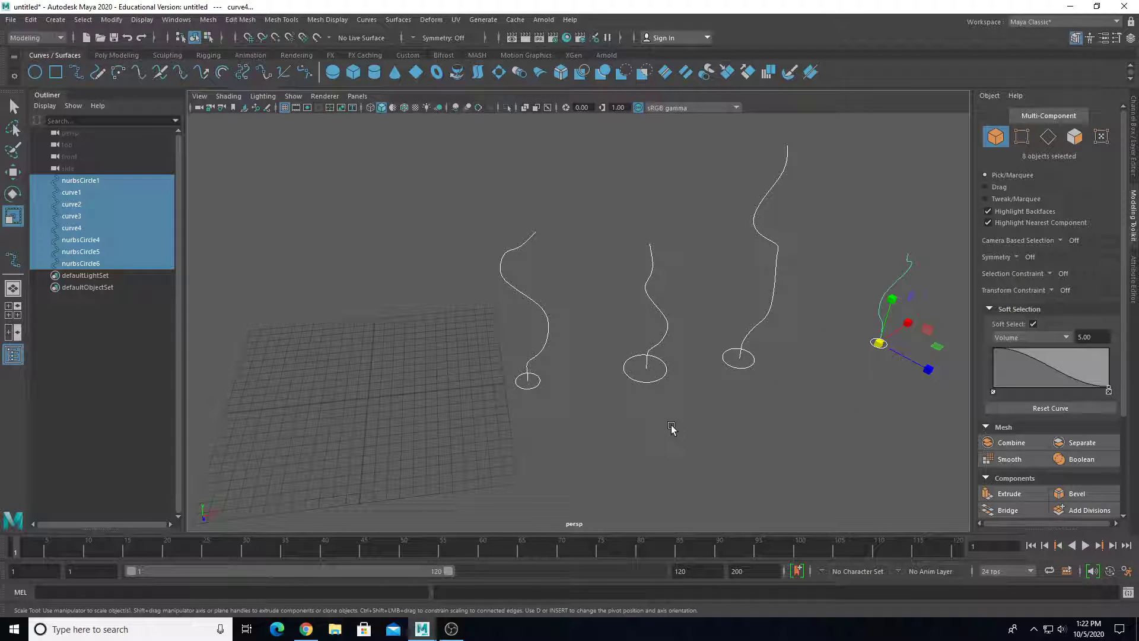
click(438, 404)
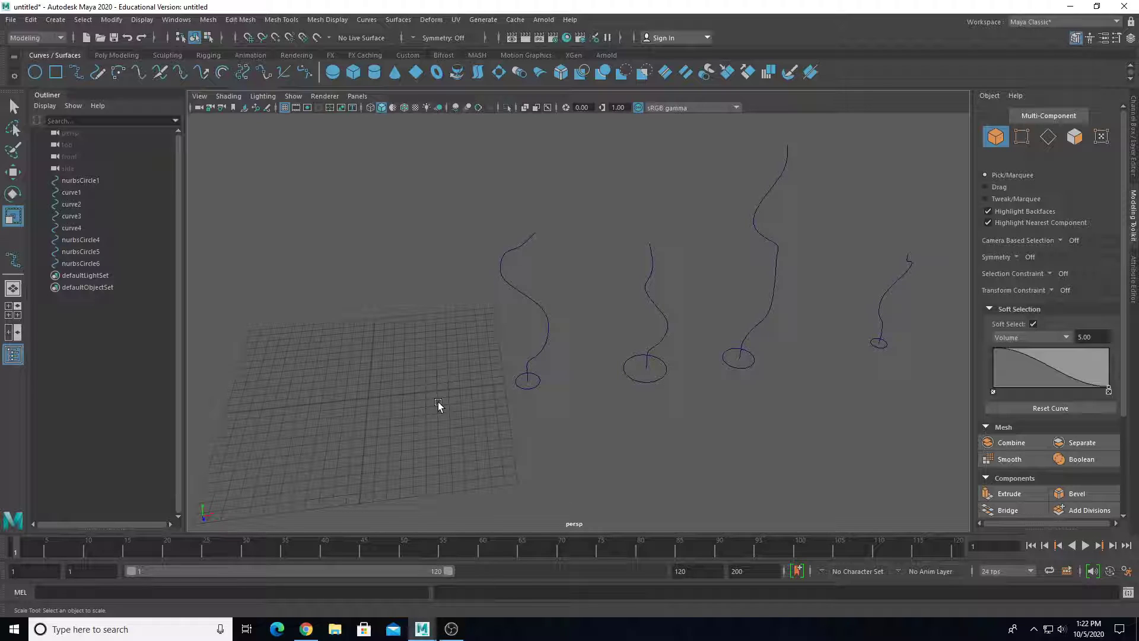
alt+middle_drag(400, 398, 472, 382)
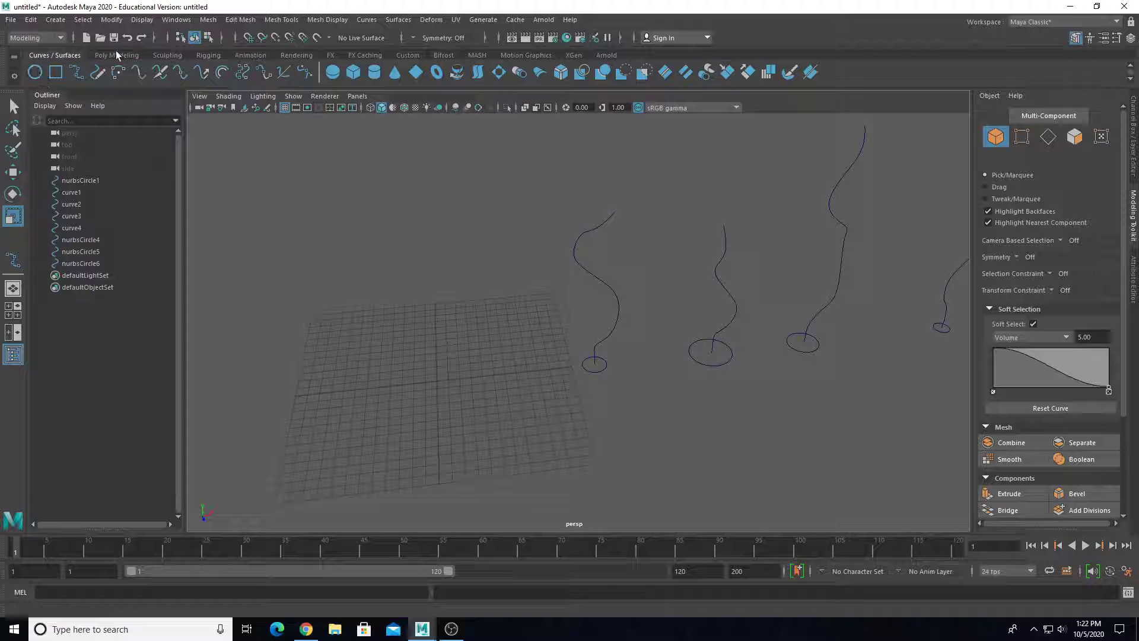
click(398, 19)
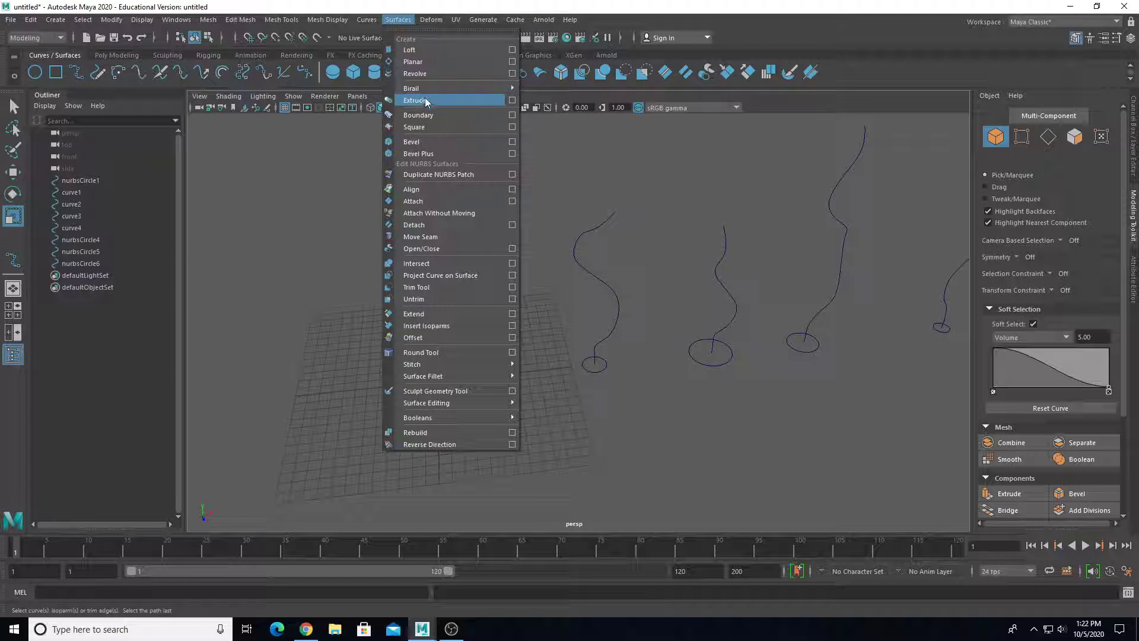
click(398, 20)
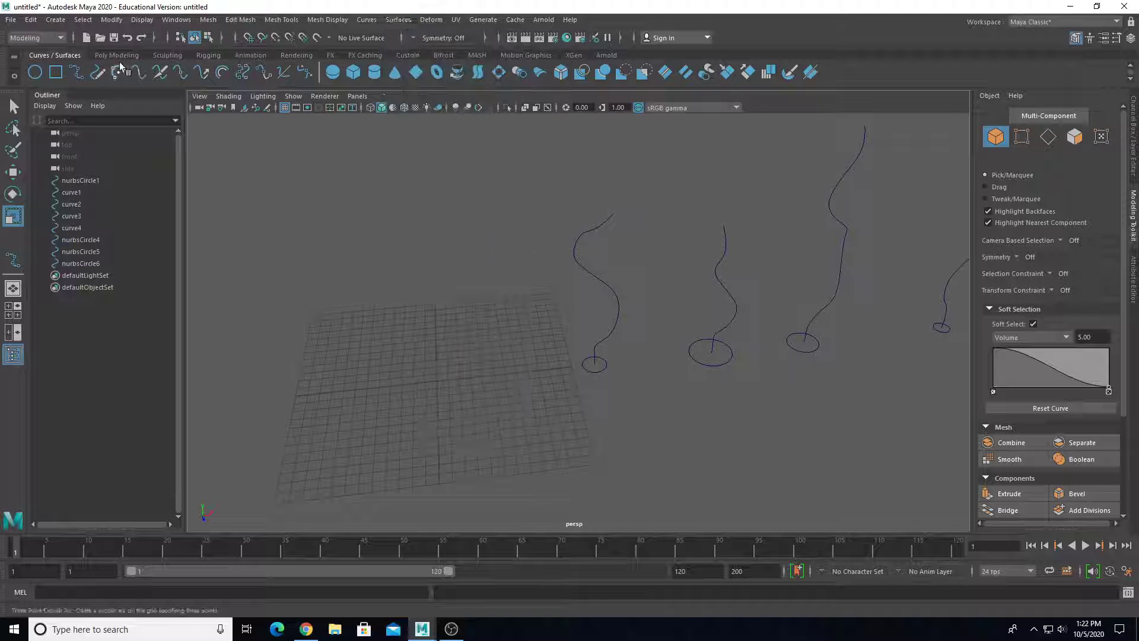
Create a NURBS circle at the origin and scale it up uniformly to roughly twice its size.
click(35, 72)
scroll(450, 424, up, 5)
alt+middle_drag(450, 424, 628, 324)
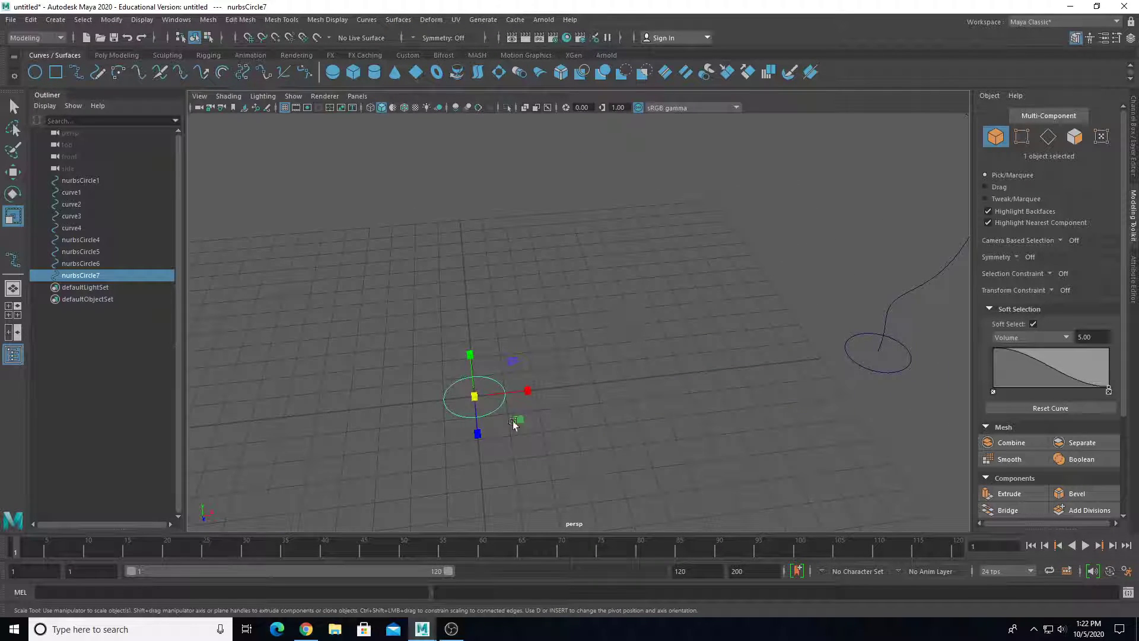
drag(474, 396, 524, 407)
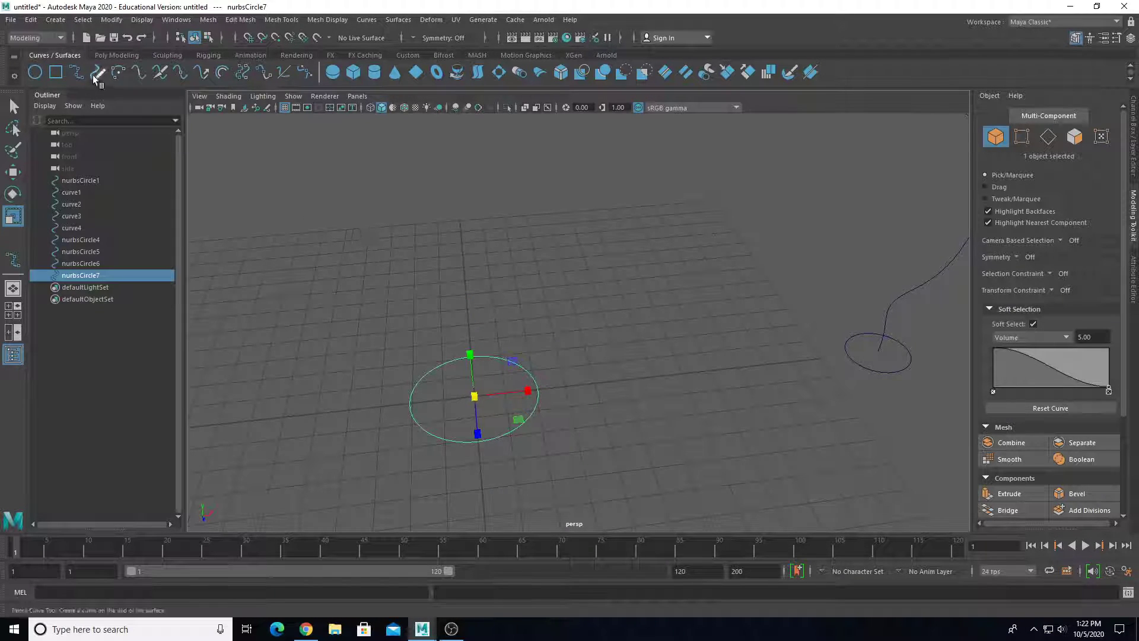
scroll(462, 228, down, 5)
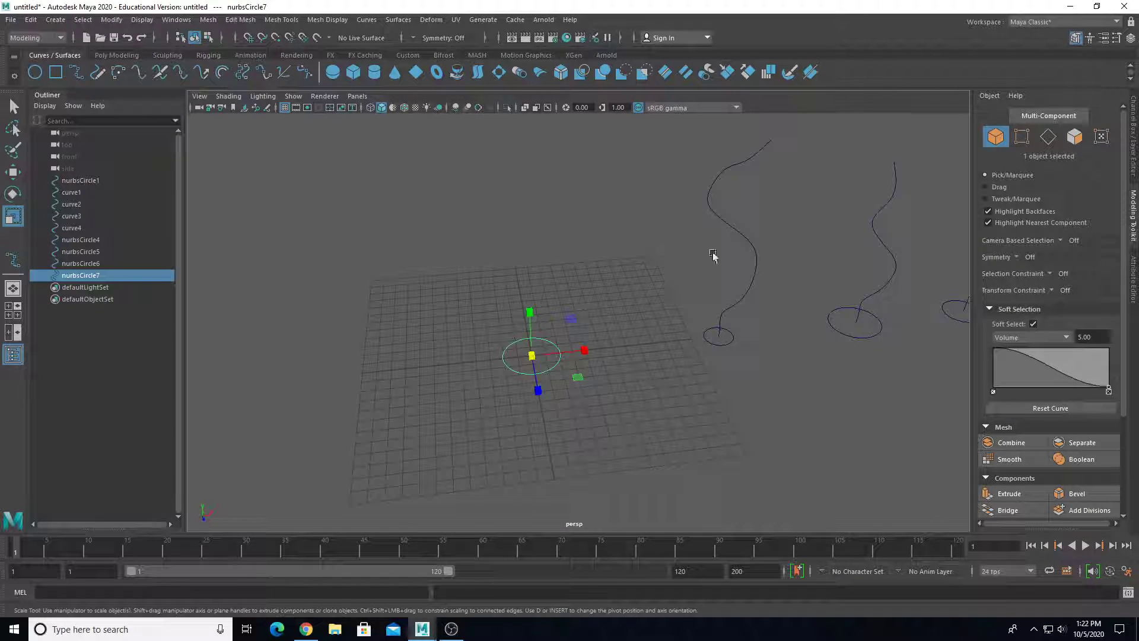
click(710, 333)
click(706, 332)
alt+middle_drag(705, 332, 571, 389)
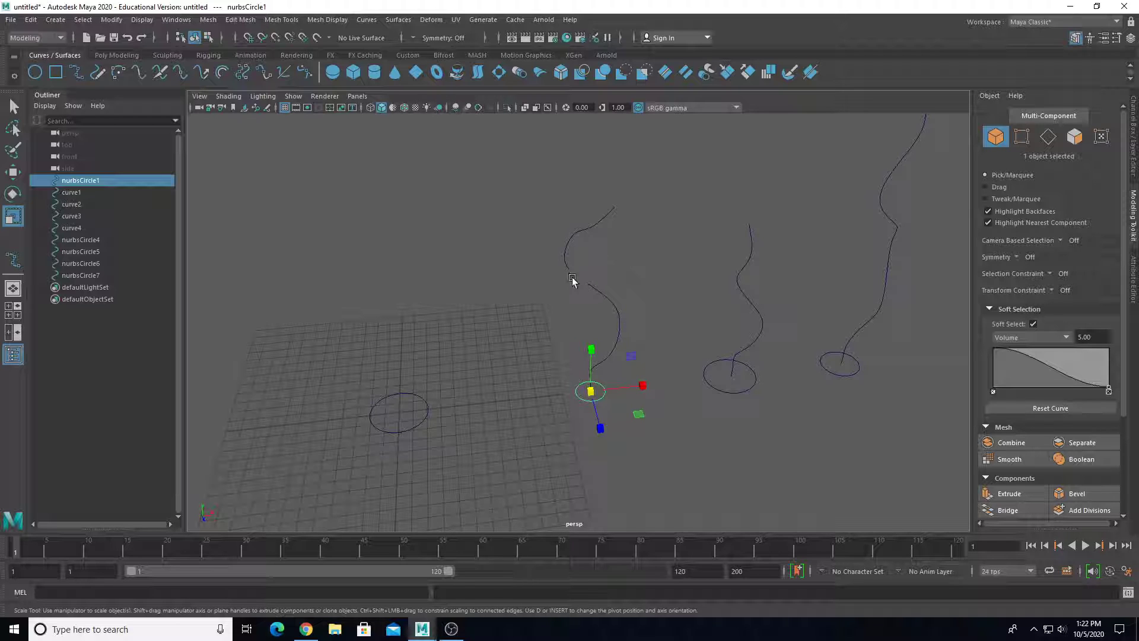
alt+middle_drag(430, 320, 533, 265)
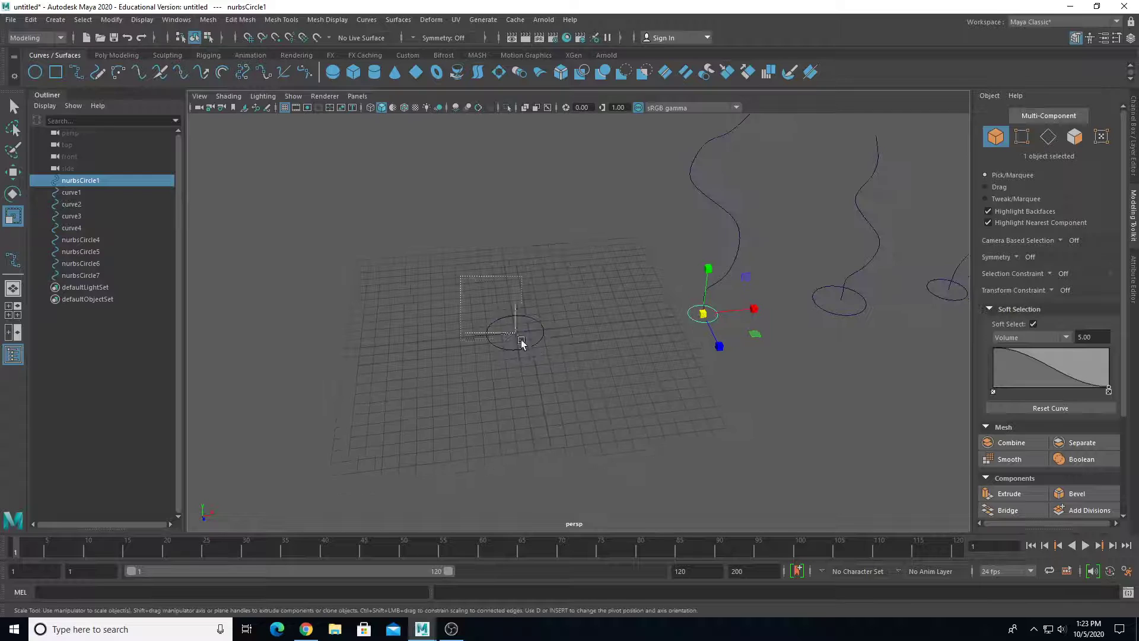
drag(515, 334, 526, 354)
scroll(502, 330, up, 6)
alt+middle_drag(489, 320, 604, 326)
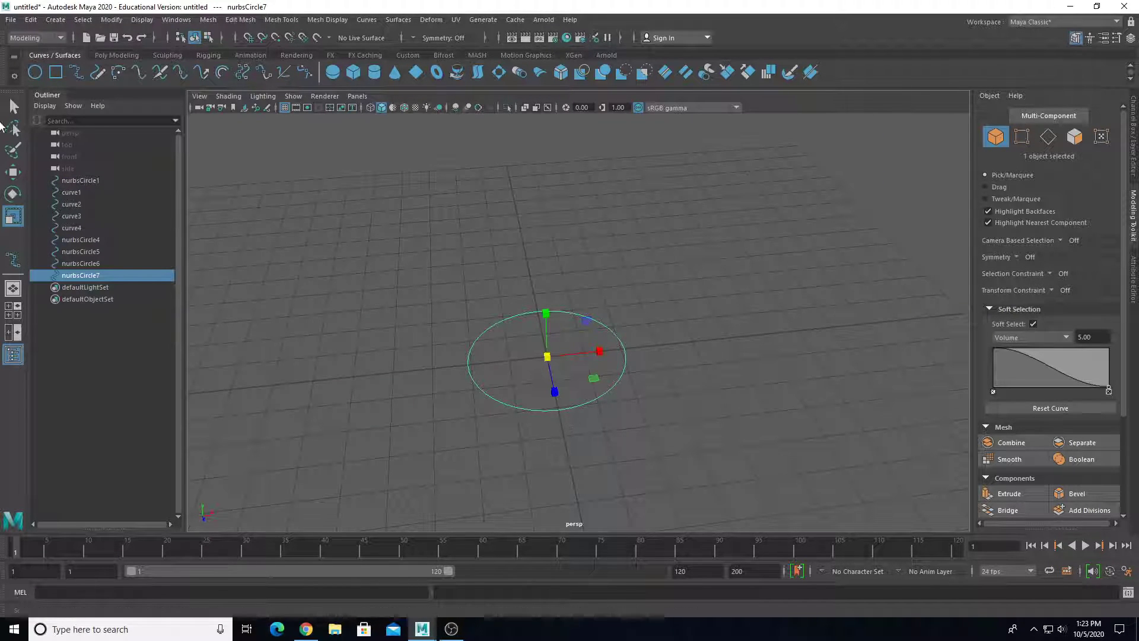
In the front view, start an EP curve with three grid-snapped points one unit apart, rising vertically from the circle's centre at the origin.
click(77, 73)
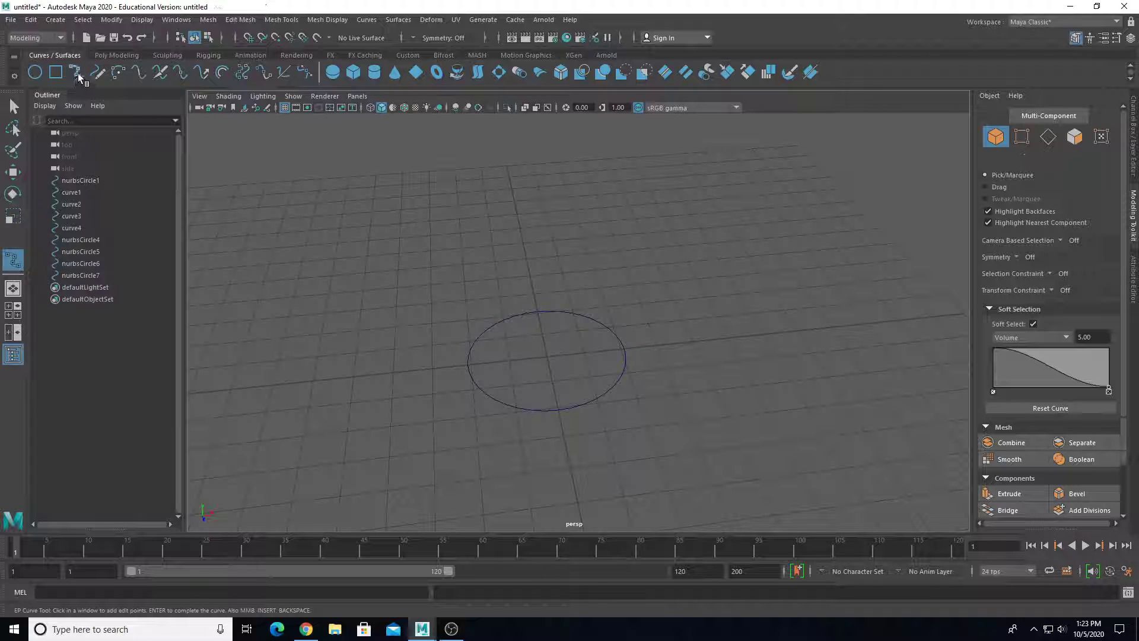
click(66, 22)
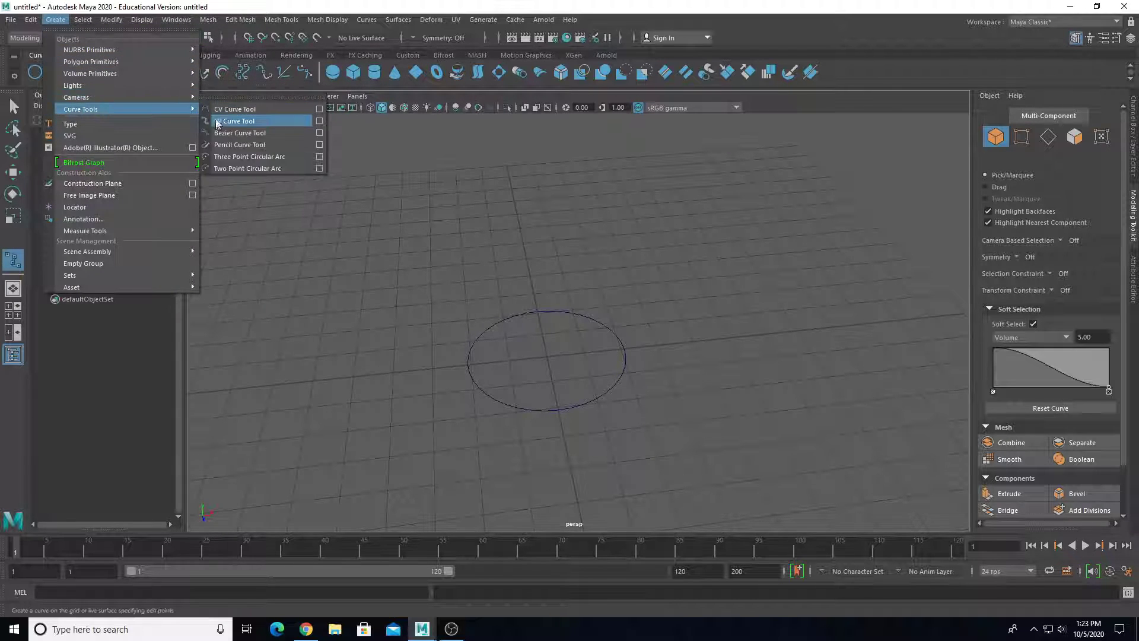
click(62, 20)
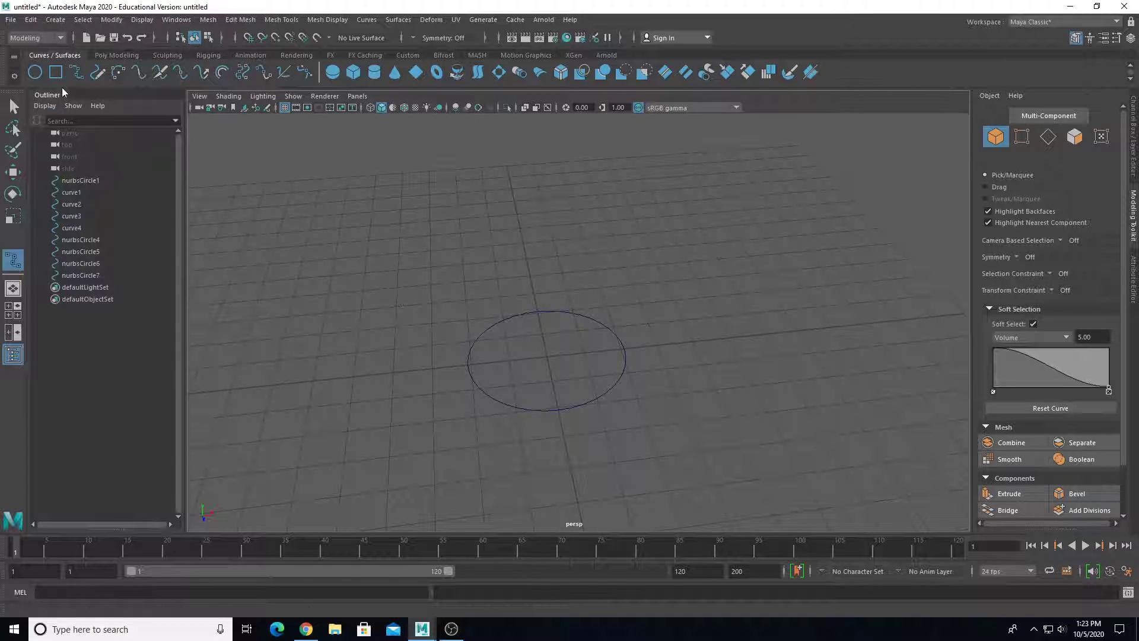
key(space)
key(space)
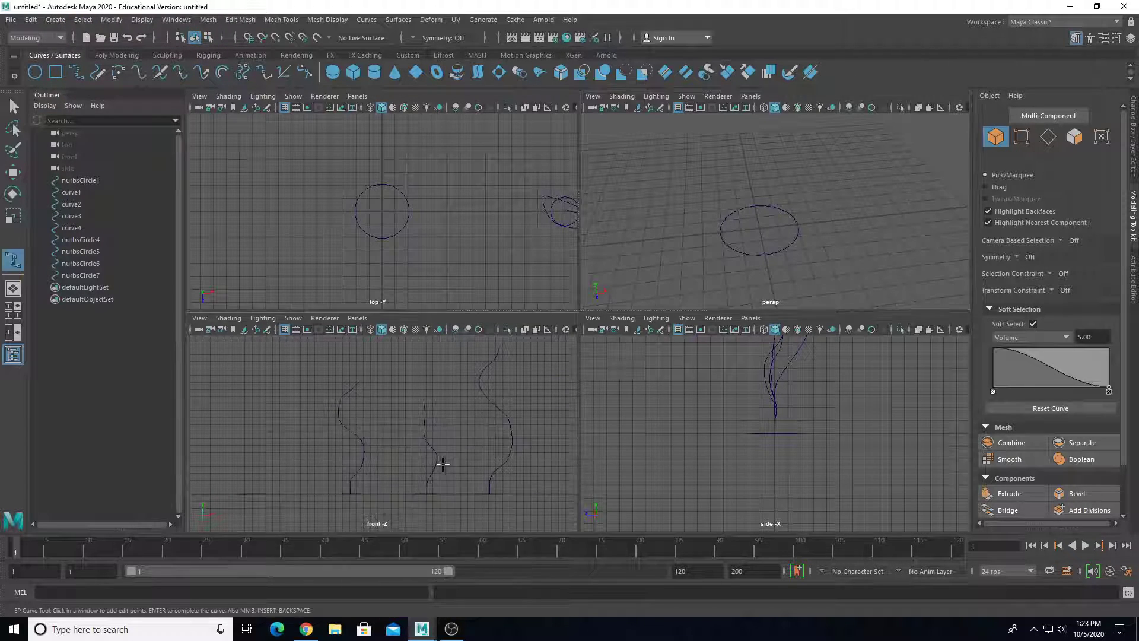
scroll(608, 429, up, 1)
alt+middle_drag(608, 429, 652, 399)
scroll(593, 410, down, 1)
alt+middle_drag(547, 420, 719, 402)
scroll(628, 404, up, 1)
alt+middle_drag(546, 407, 566, 368)
scroll(587, 367, up, 1)
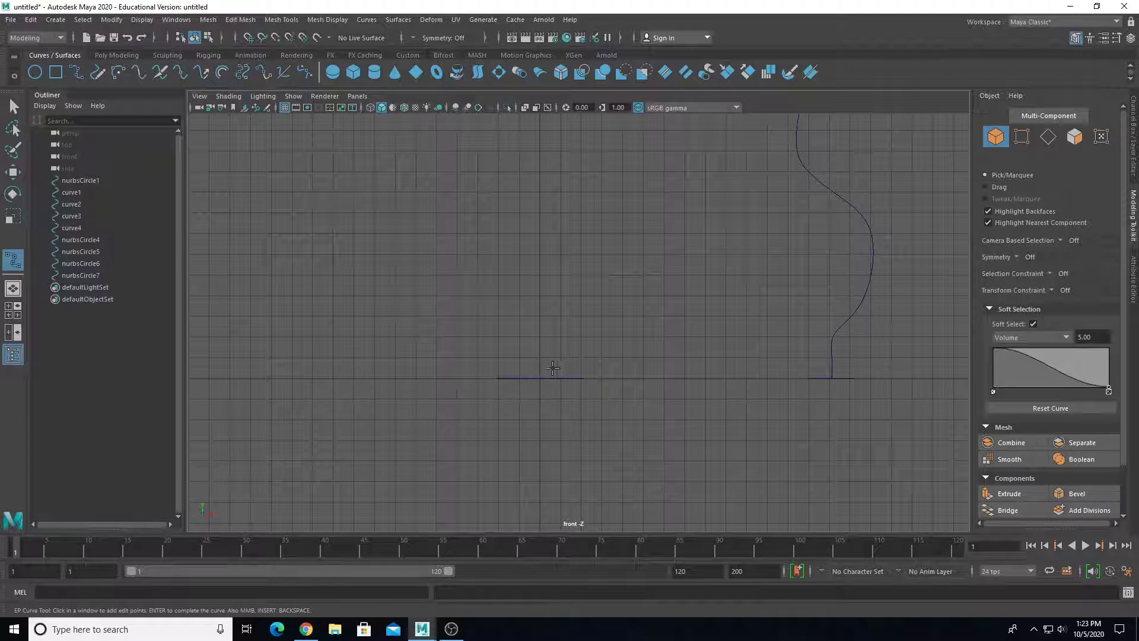
key(x)
click(540, 377)
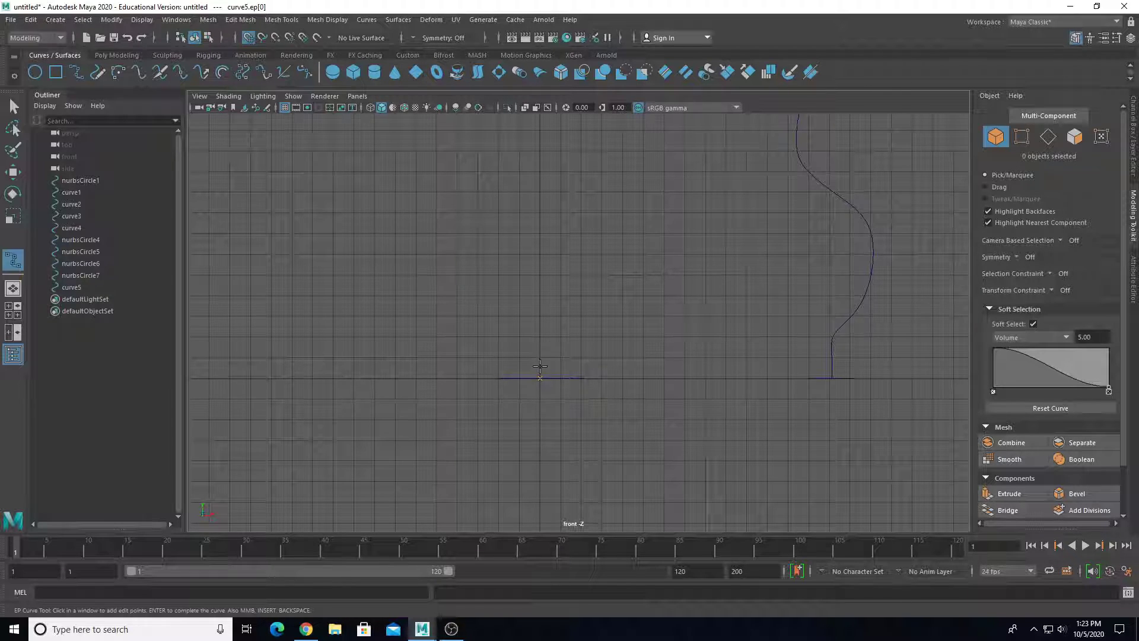
click(541, 354)
click(541, 337)
scroll(529, 361, up, 4)
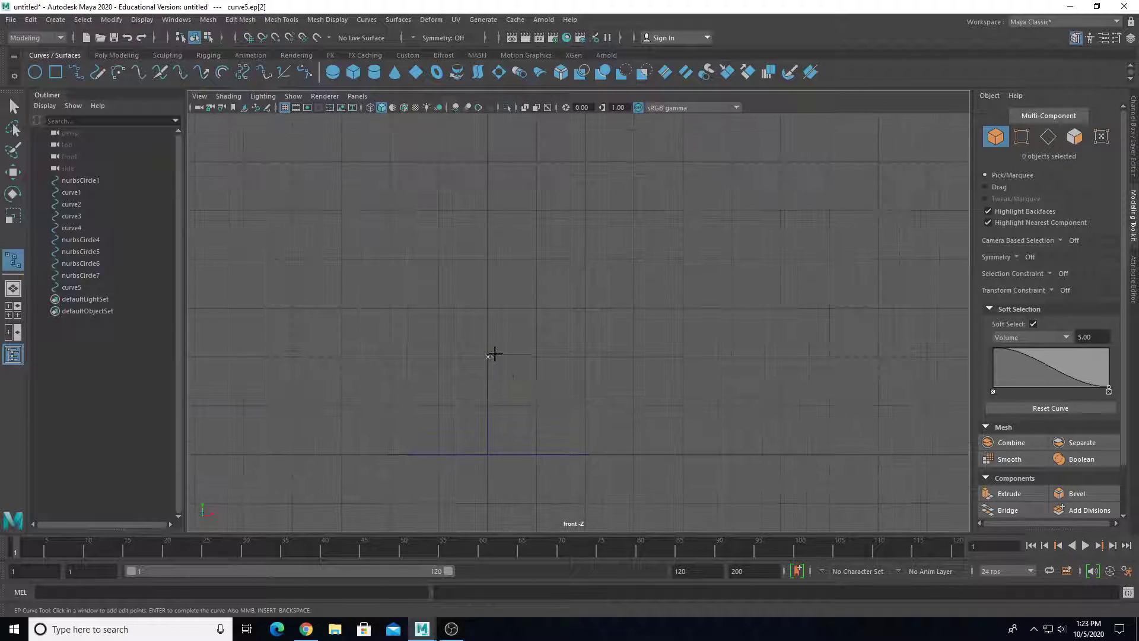
scroll(530, 364, down, 3)
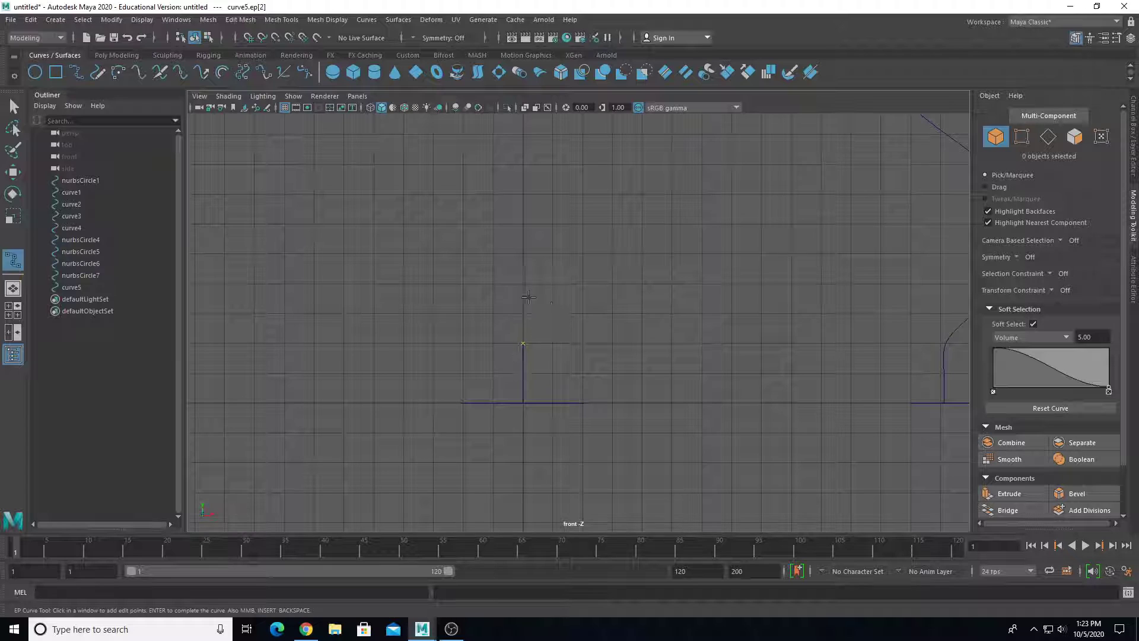
Continue the EP curve upward freehand, placing points for a wide bend out towards the neighbouring curves and back above the circle.
mouse_move(542, 305)
mouse_down()
mouse_move(554, 300)
mouse_move(510, 290)
mouse_move(497, 307)
mouse_move(558, 315)
mouse_move(486, 325)
mouse_move(539, 329)
mouse_move(536, 316)
mouse_move(593, 343)
mouse_move(537, 310)
mouse_move(537, 319)
mouse_move(551, 293)
mouse_up()
scroll(562, 325, down, 6)
scroll(570, 291, up, 1)
alt+middle_drag(570, 290, 587, 336)
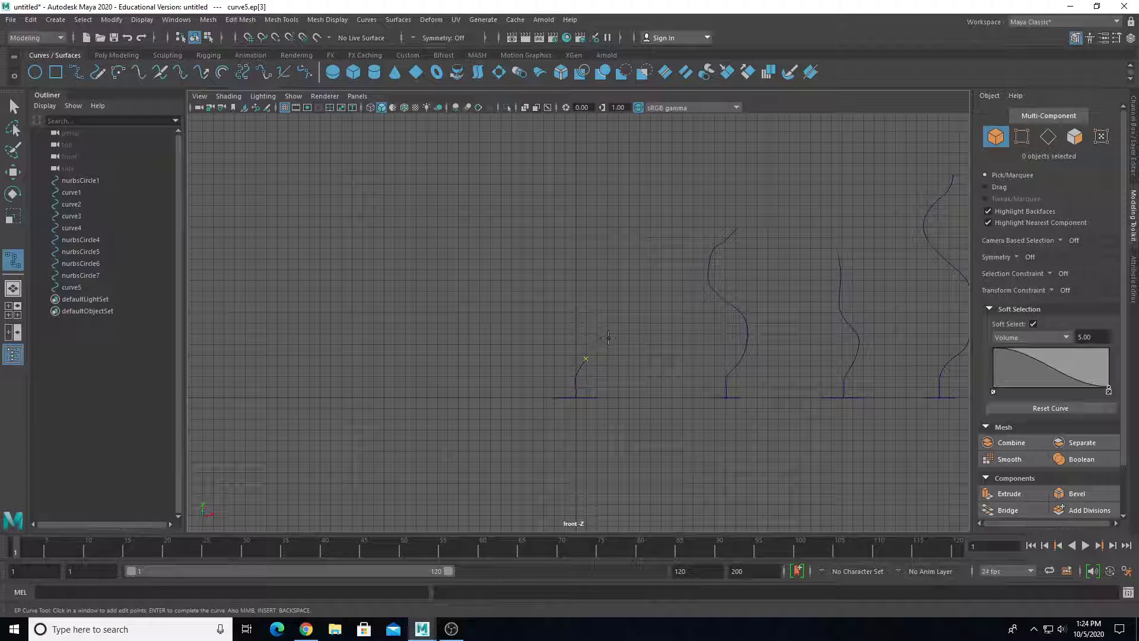
scroll(624, 314, up, 3)
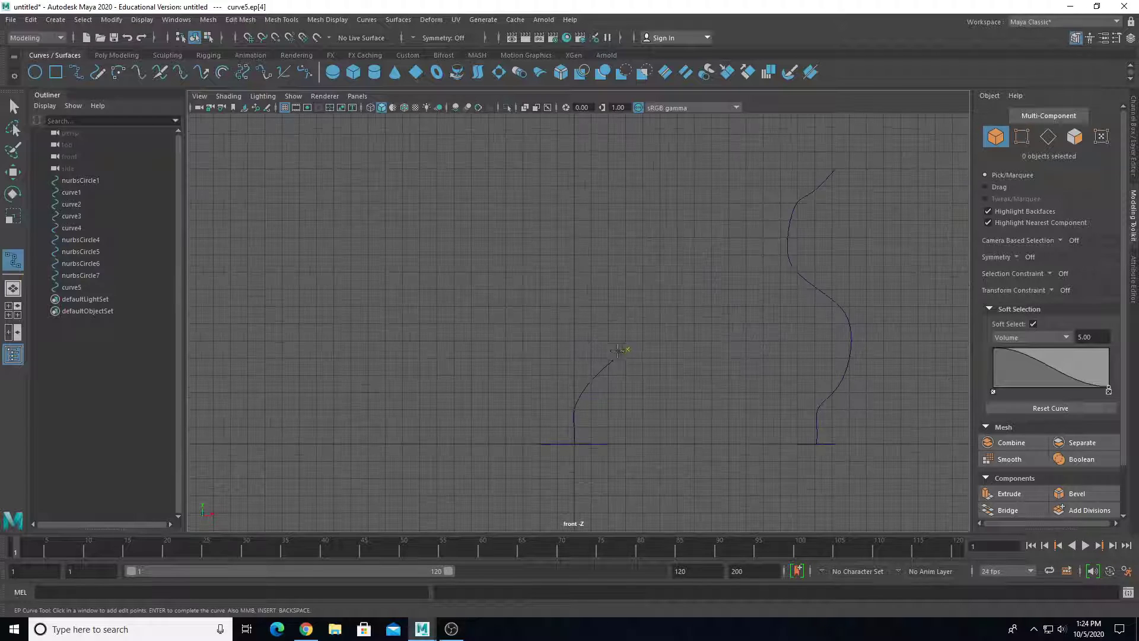
click(660, 287)
alt+middle_drag(642, 205, 635, 274)
click(646, 288)
click(602, 243)
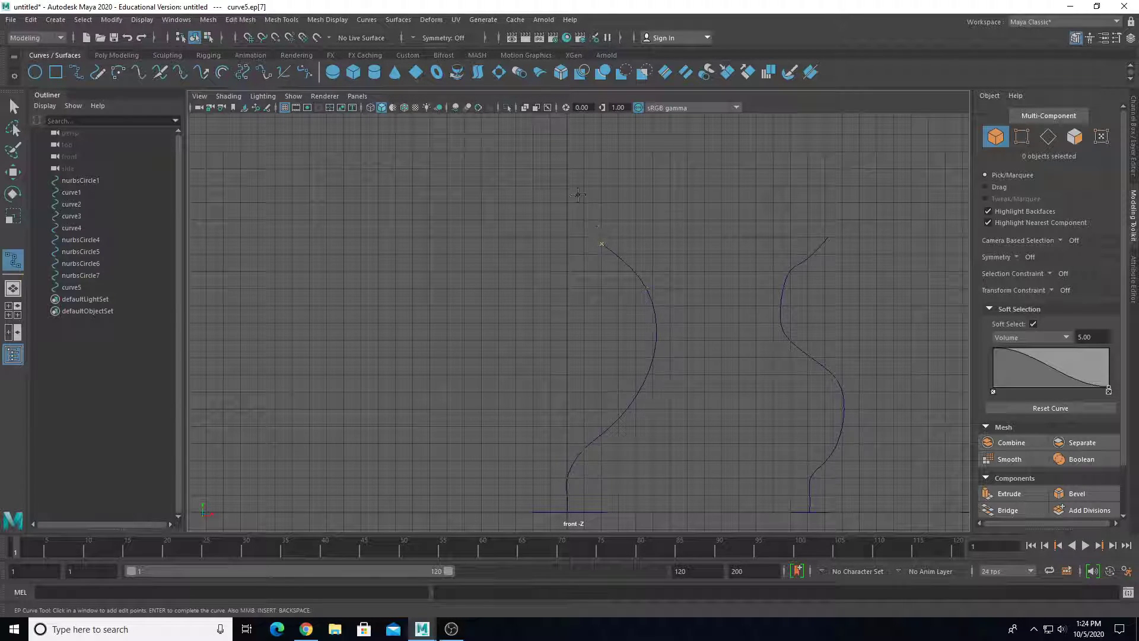
Extend the curve upward through alternating side-to-side bends until it is far taller than the existing curves, and finish it.
click(551, 204)
alt+middle_drag(534, 178, 540, 321)
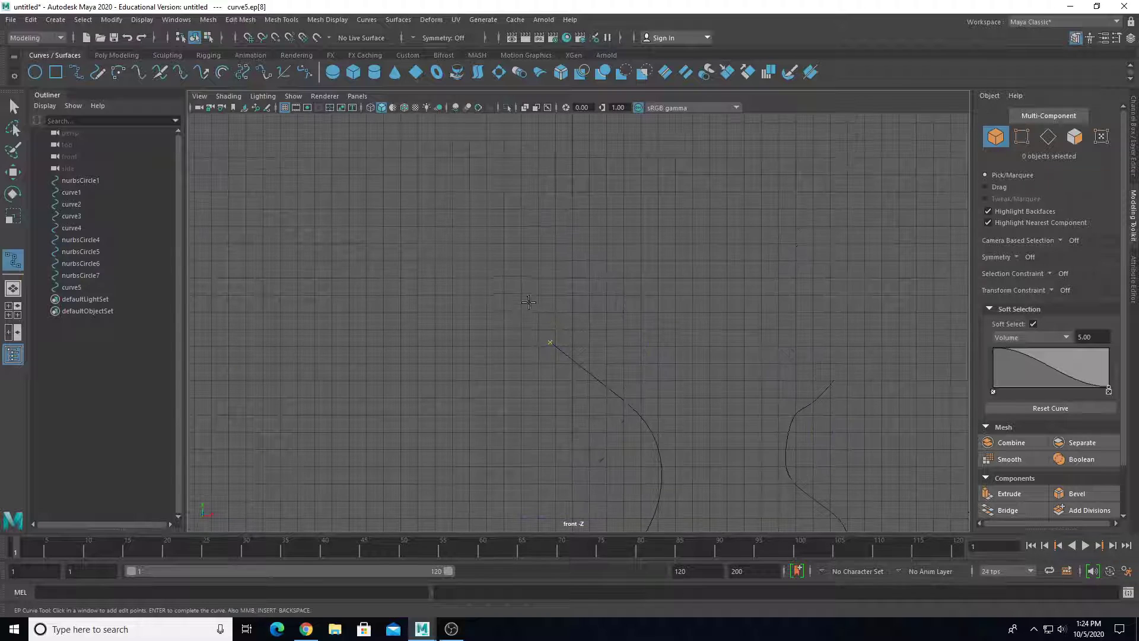
click(522, 277)
click(554, 205)
click(609, 149)
alt+middle_drag(609, 149, 601, 270)
click(604, 283)
click(579, 209)
click(542, 156)
alt+middle_drag(543, 152, 537, 260)
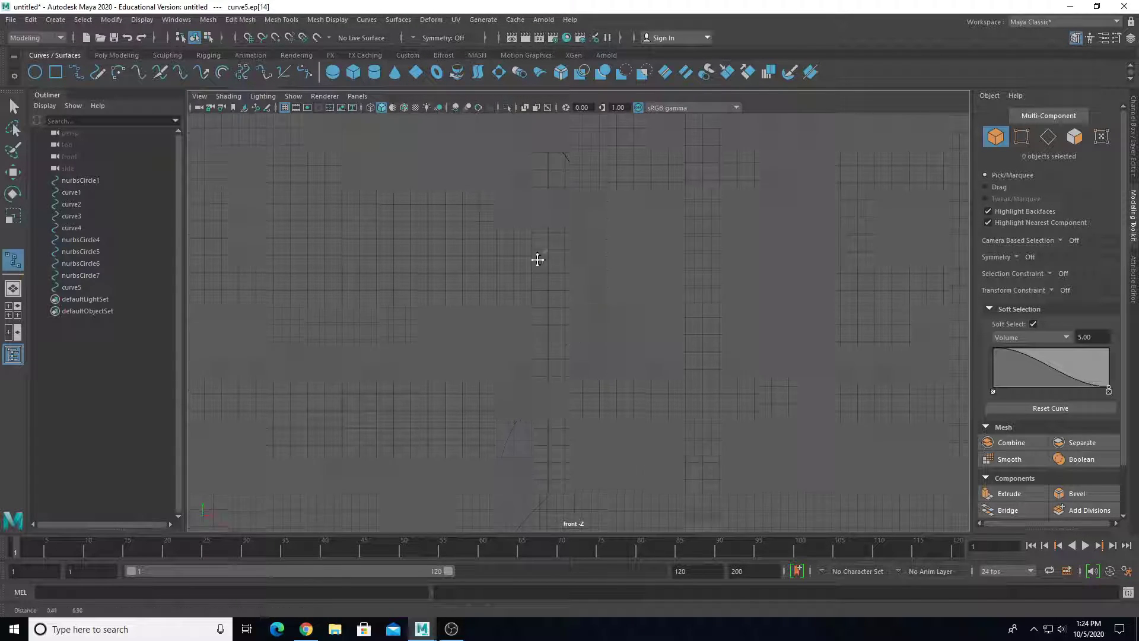
click(524, 212)
click(532, 183)
alt+middle_drag(536, 178, 584, 348)
scroll(594, 401, down, 1)
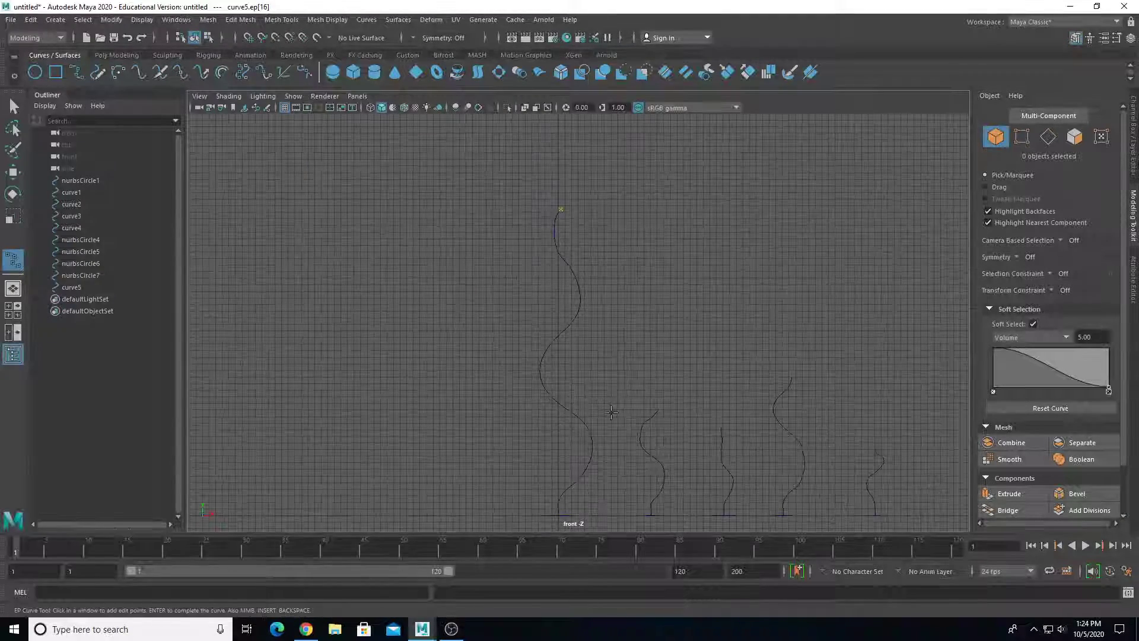
key(Return)
scroll(604, 435, down, 1)
scroll(598, 473, up, 2)
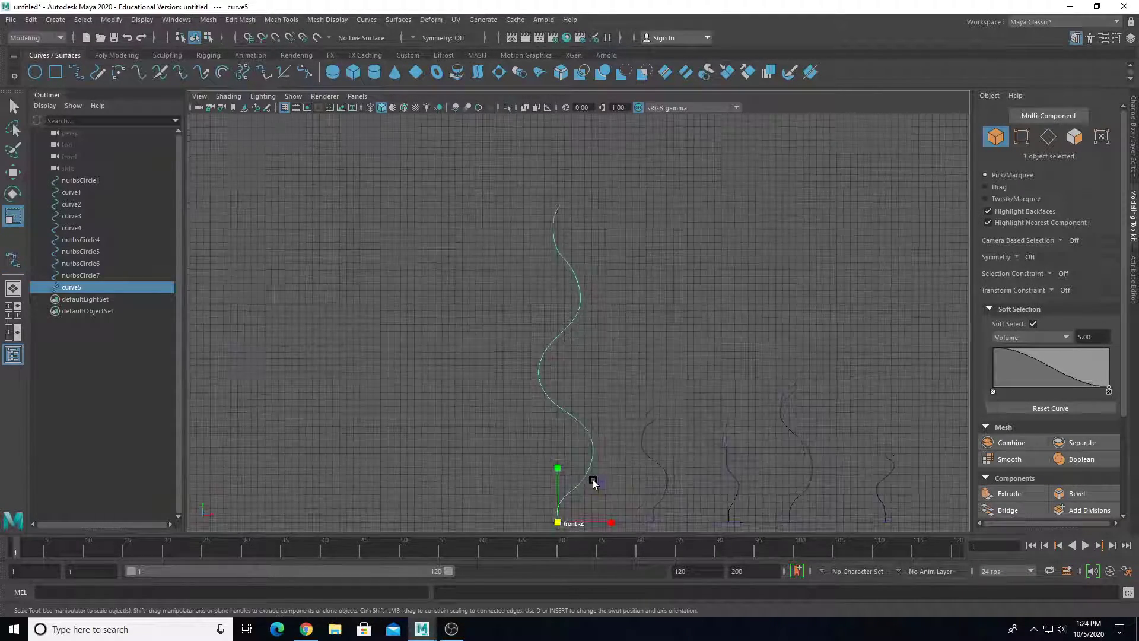
In the perspective view, move the circle at the origin freely away from the base of the tall curve.
key(space)
alt+drag(742, 263, 607, 330)
key(space)
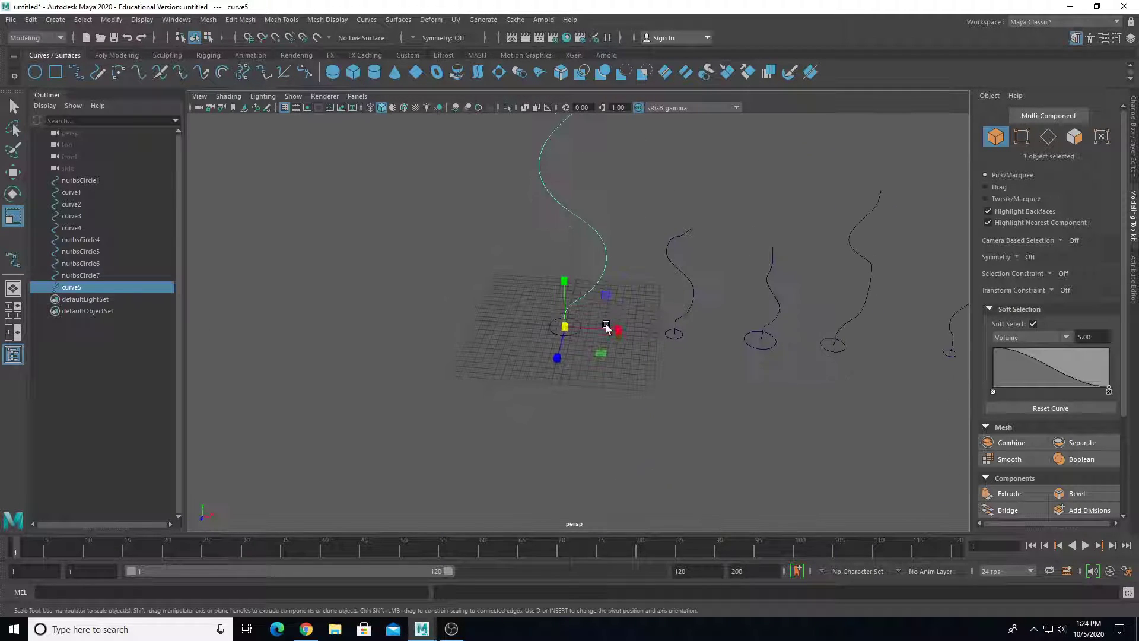
alt+drag(538, 298, 556, 360)
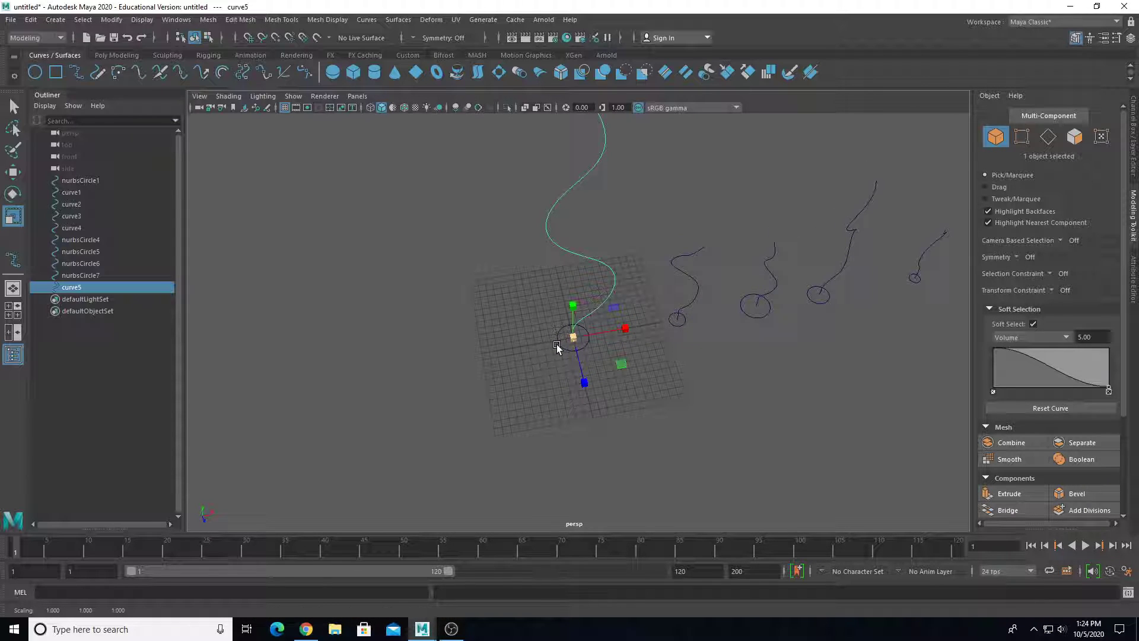
click(519, 354)
click(562, 338)
alt+drag(559, 339, 617, 433)
key(w)
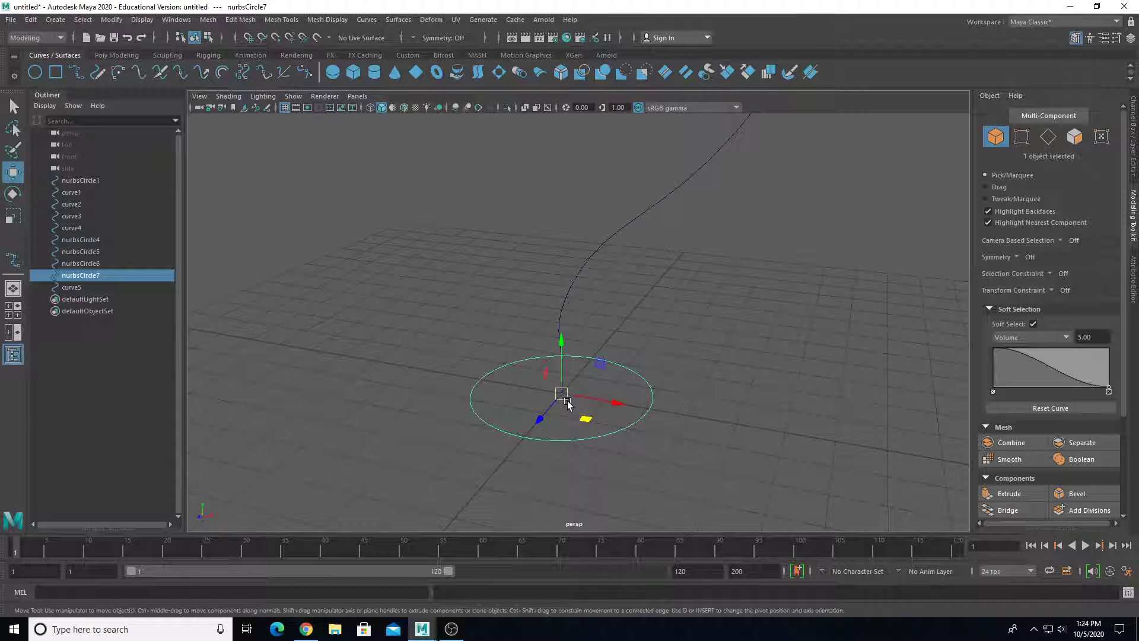
drag(563, 395, 438, 314)
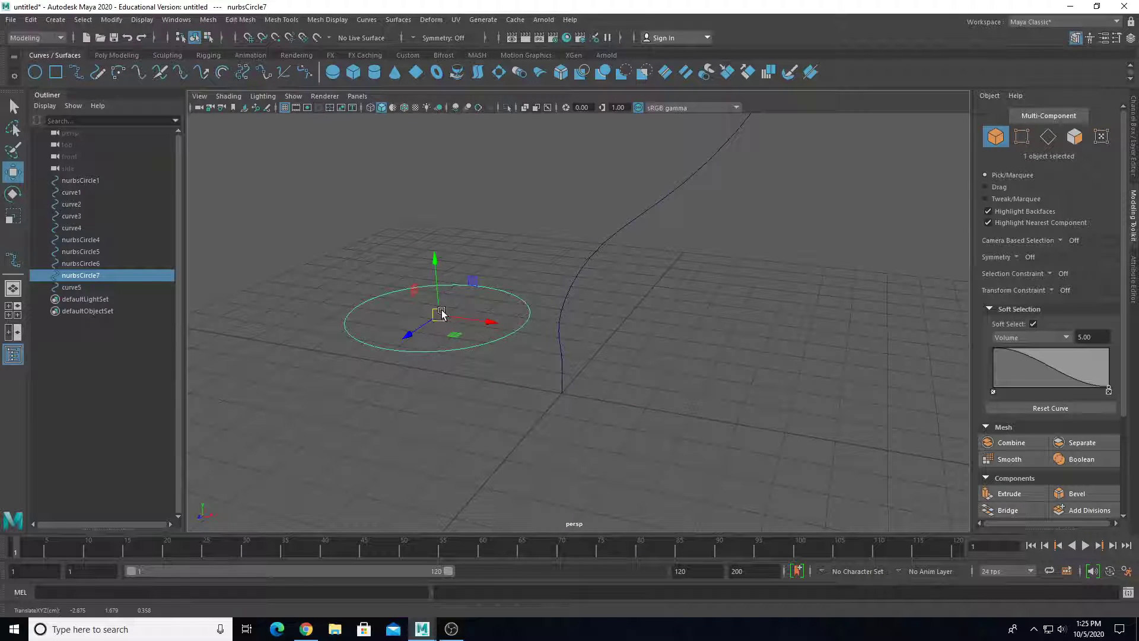
drag(440, 318, 593, 256)
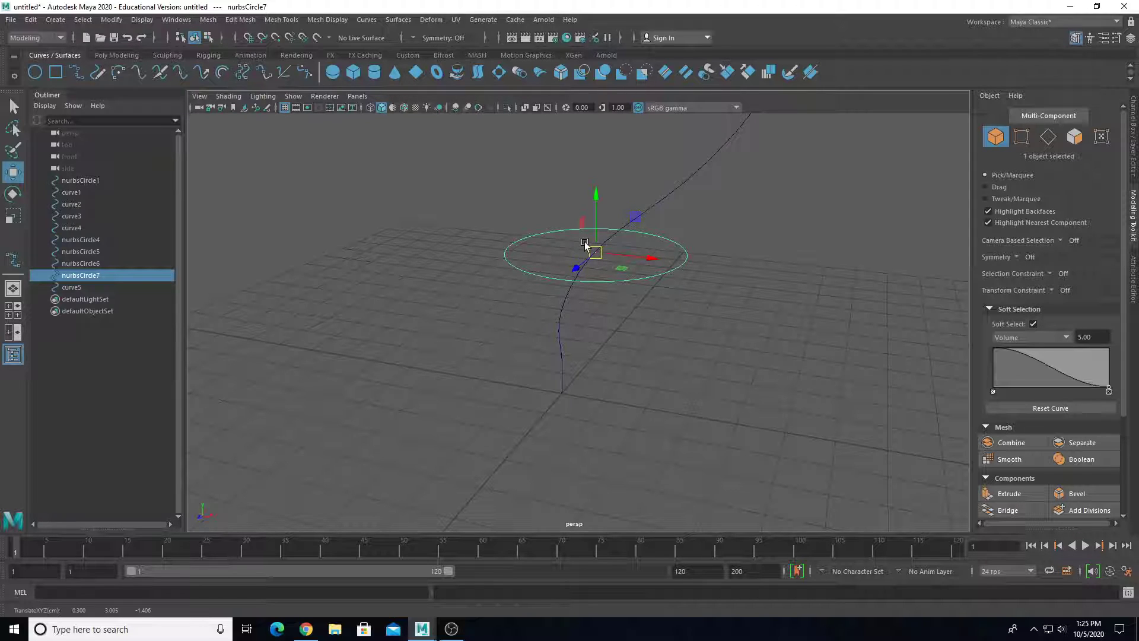
Snap the circle to the tall curve and slide it down to the curve's base using curve snapping.
key(c)
drag(594, 255, 557, 452)
alt+drag(593, 393, 627, 387)
scroll(626, 384, down, 5)
alt+middle_drag(615, 350, 553, 433)
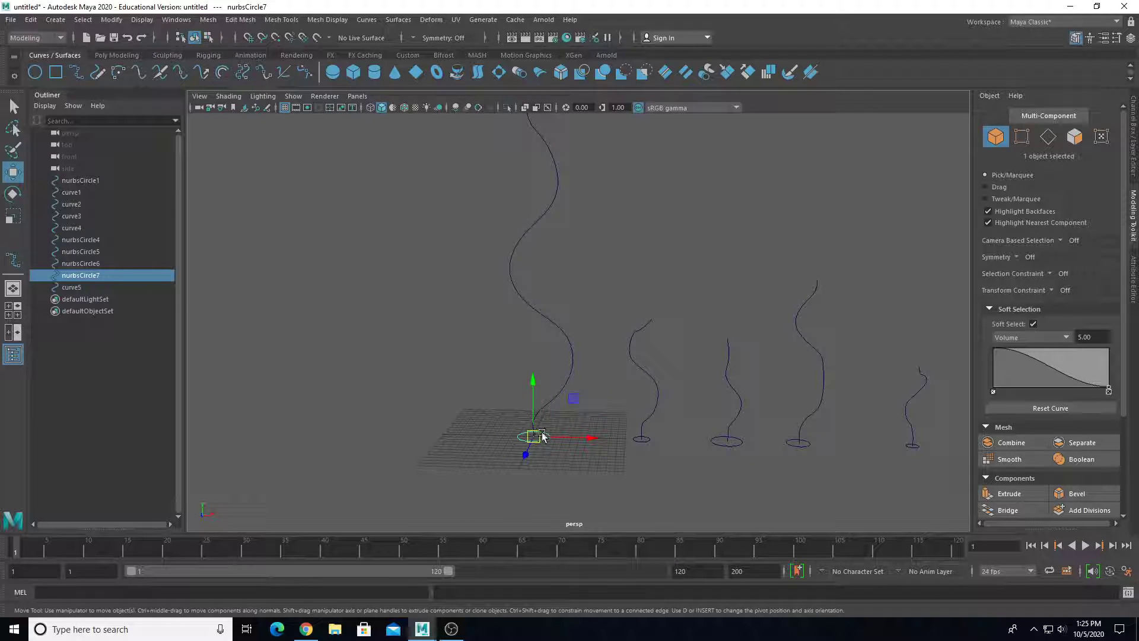
scroll(545, 194, down, 3)
alt+middle_drag(520, 215, 512, 248)
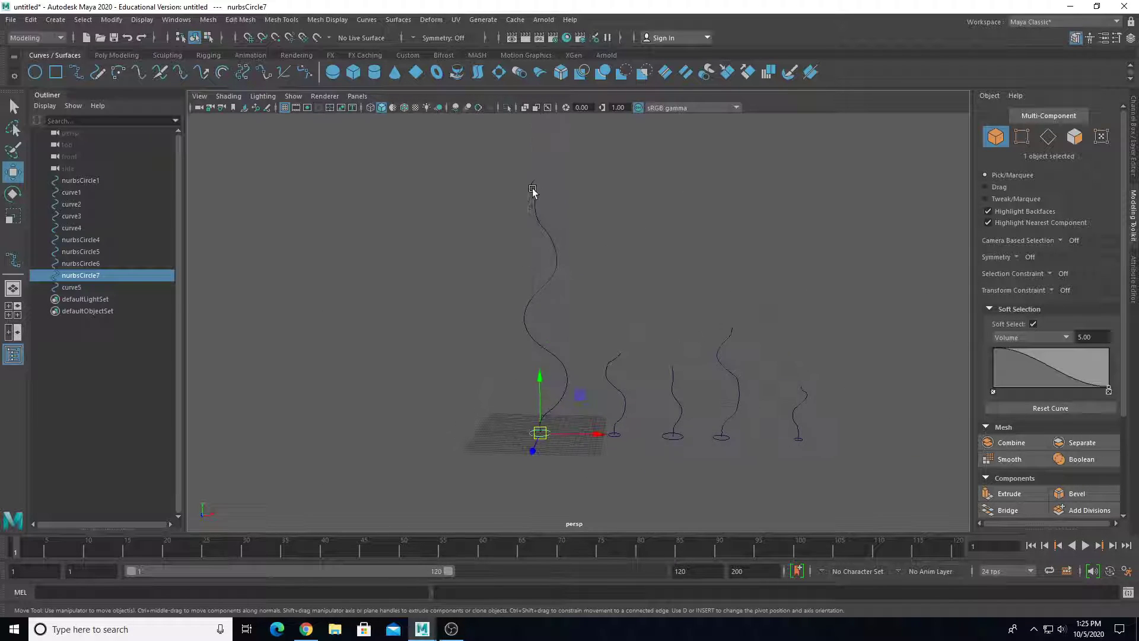
Examine how the circle sits around the base of the tall curve in the perspective and front views.
scroll(528, 449, up, 6)
alt+middle_drag(527, 486, 613, 262)
scroll(616, 268, up, 6)
alt+drag(589, 266, 569, 279)
scroll(581, 341, up, 4)
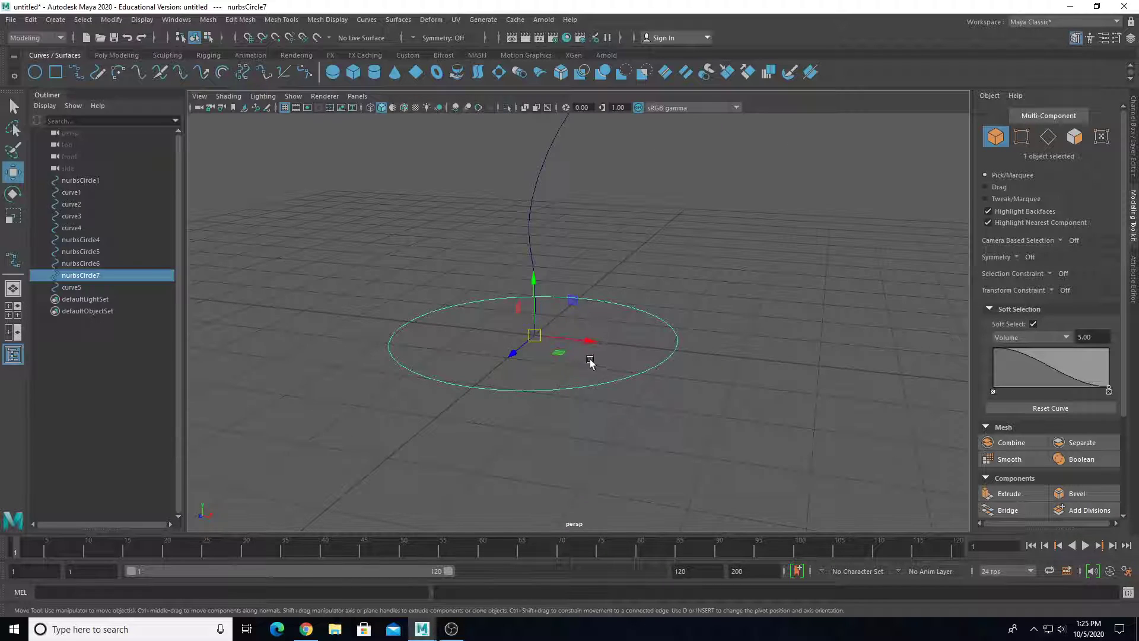
key(e)
key(space)
key(space)
alt+middle_drag(511, 449, 539, 198)
scroll(560, 273, up, 3)
alt+middle_drag(602, 504, 607, 301)
scroll(629, 312, up, 7)
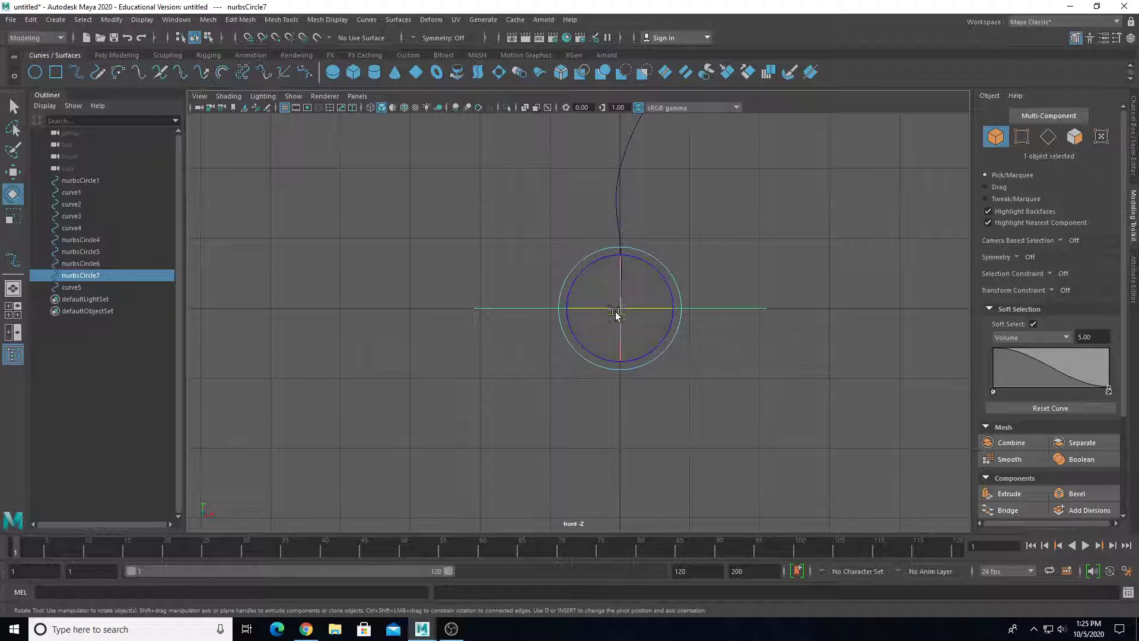
key(space)
key(space)
alt+drag(708, 272, 697, 297)
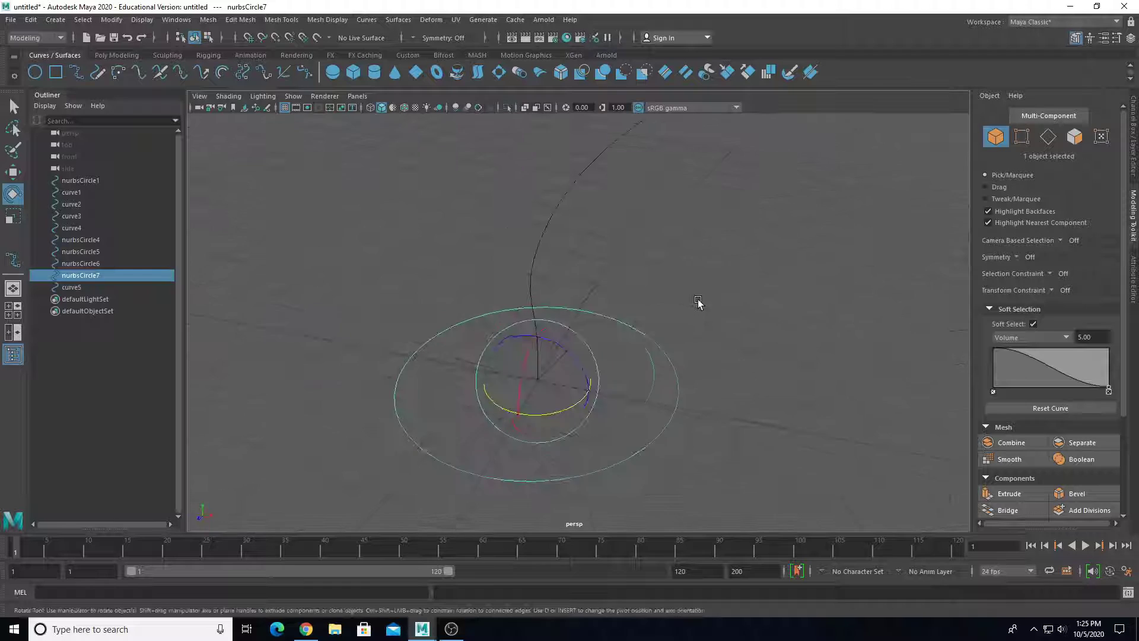
scroll(636, 319, down, 10)
Display the tall curve's control vertices and select the two on its lowest bend.
key(w)
alt+middle_drag(636, 308, 649, 432)
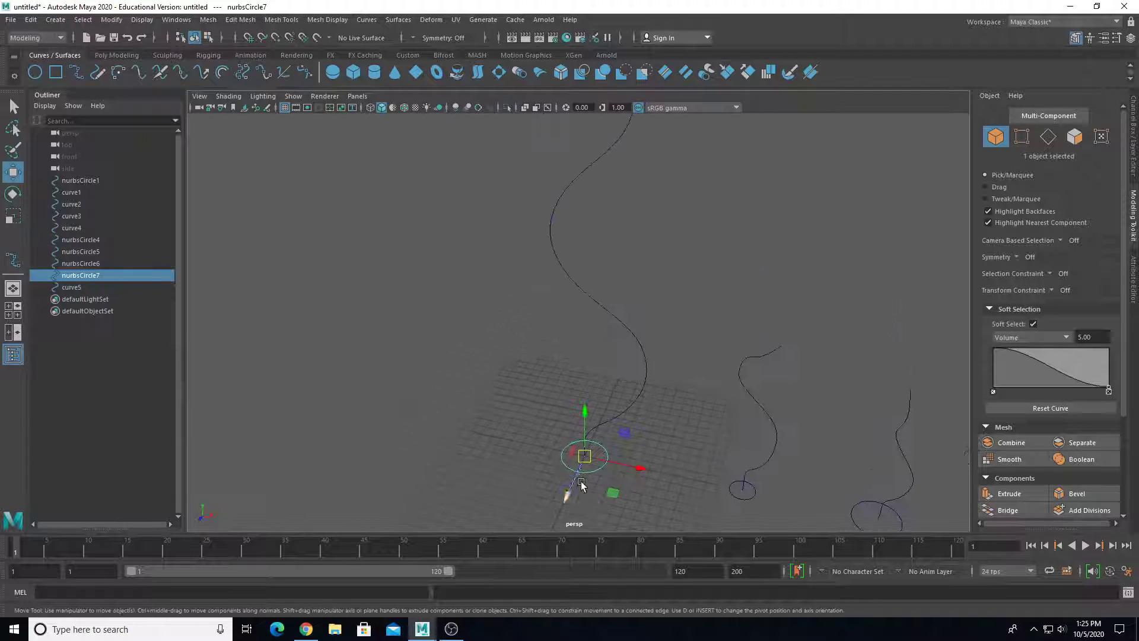
alt+drag(613, 249, 605, 328)
click(598, 329)
right_drag(576, 309, 534, 294)
alt+drag(572, 344, 580, 453)
alt+drag(586, 249, 592, 342)
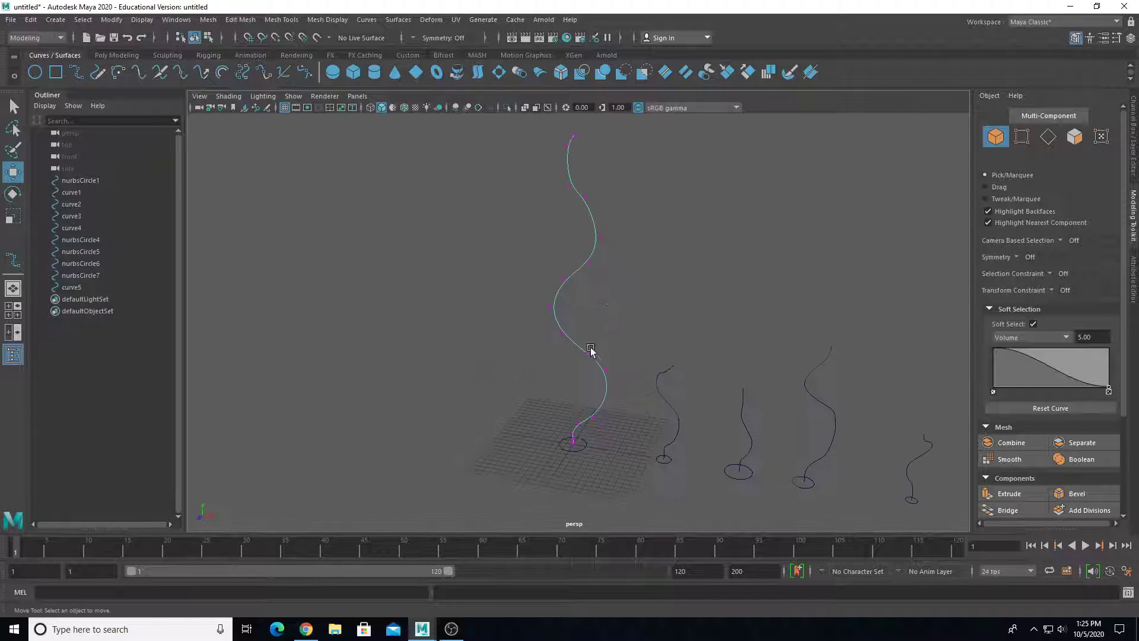
drag(615, 395, 590, 426)
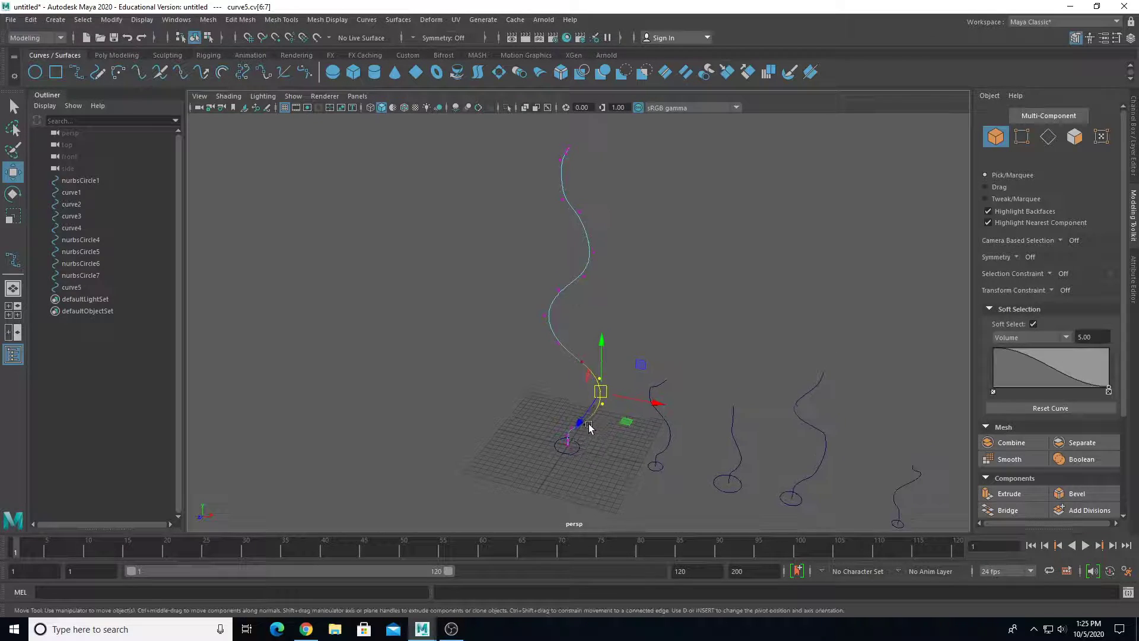
Set the soft selection falloff radius to 8.
click(1033, 324)
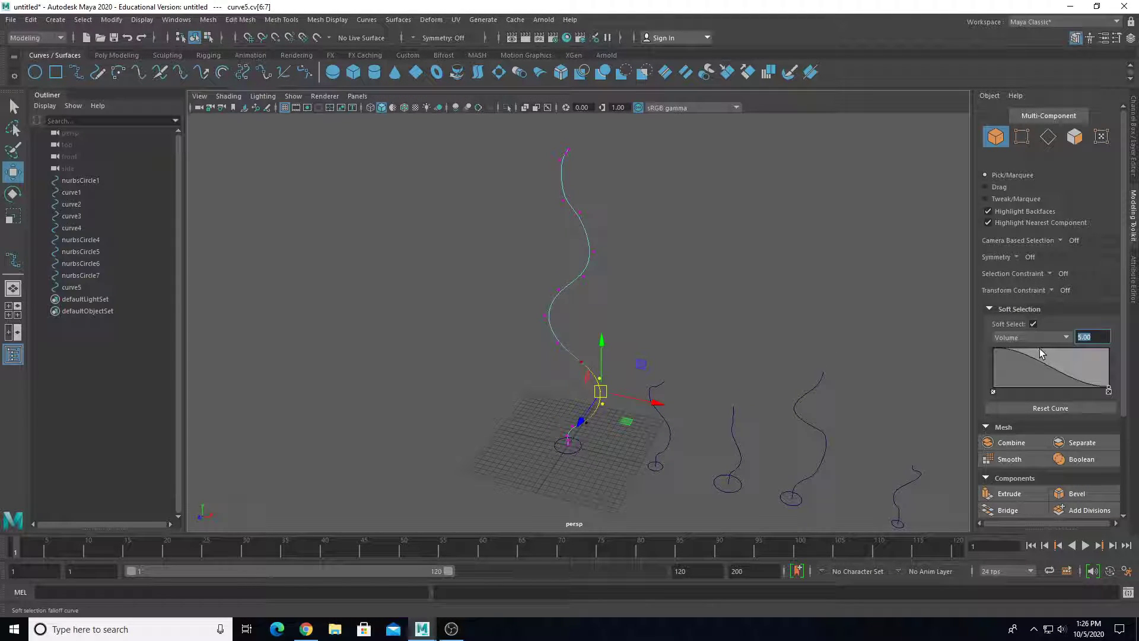
text(7)
key(Return)
text(8)
key(Return)
With soft selection, pull control vertices along the tall curve's lower bends in depth so that it winds in three dimensions.
alt+drag(637, 438, 597, 440)
scroll(597, 441, up, 3)
alt+middle_drag(597, 440, 682, 371)
click(668, 299)
drag(669, 280, 620, 310)
alt+drag(626, 313, 593, 314)
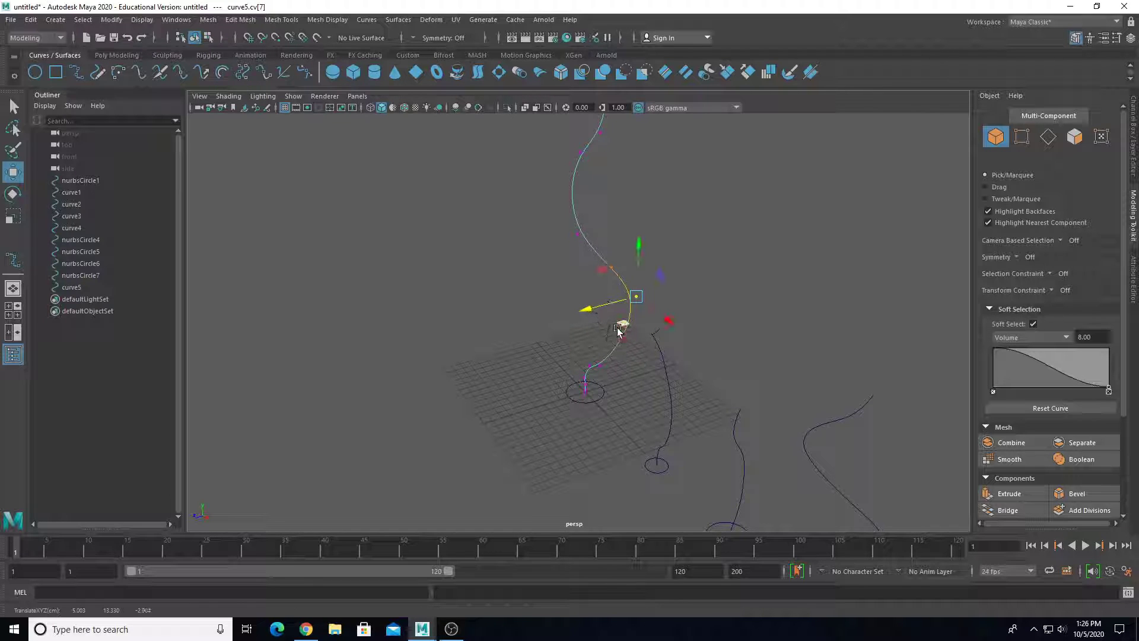
drag(630, 359, 586, 321)
drag(552, 272, 514, 303)
drag(554, 215, 577, 338)
Return the tall curve to object mode and select it together with the circle at its base.
scroll(594, 347, up, 5)
alt+middle_drag(595, 348, 489, 197)
alt+drag(489, 198, 486, 294)
alt+middle_drag(486, 295, 523, 316)
alt+drag(523, 316, 583, 312)
right_drag(550, 178, 579, 166)
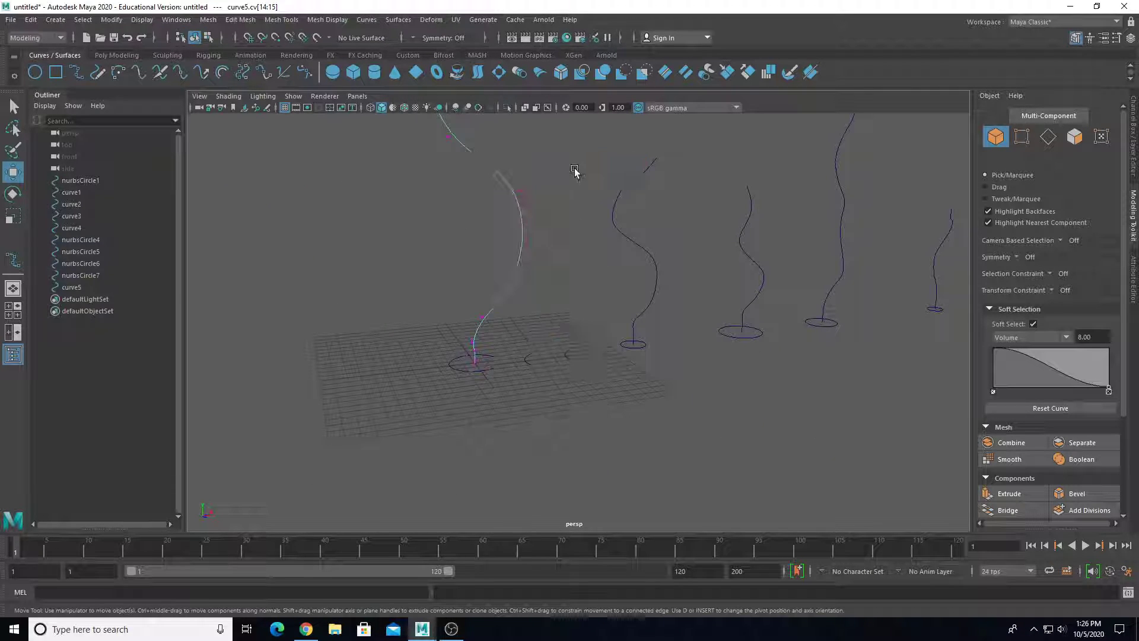
click(522, 239)
scroll(527, 242, down, 4)
alt+middle_drag(529, 243, 597, 231)
click(598, 224)
alt+drag(598, 224, 561, 429)
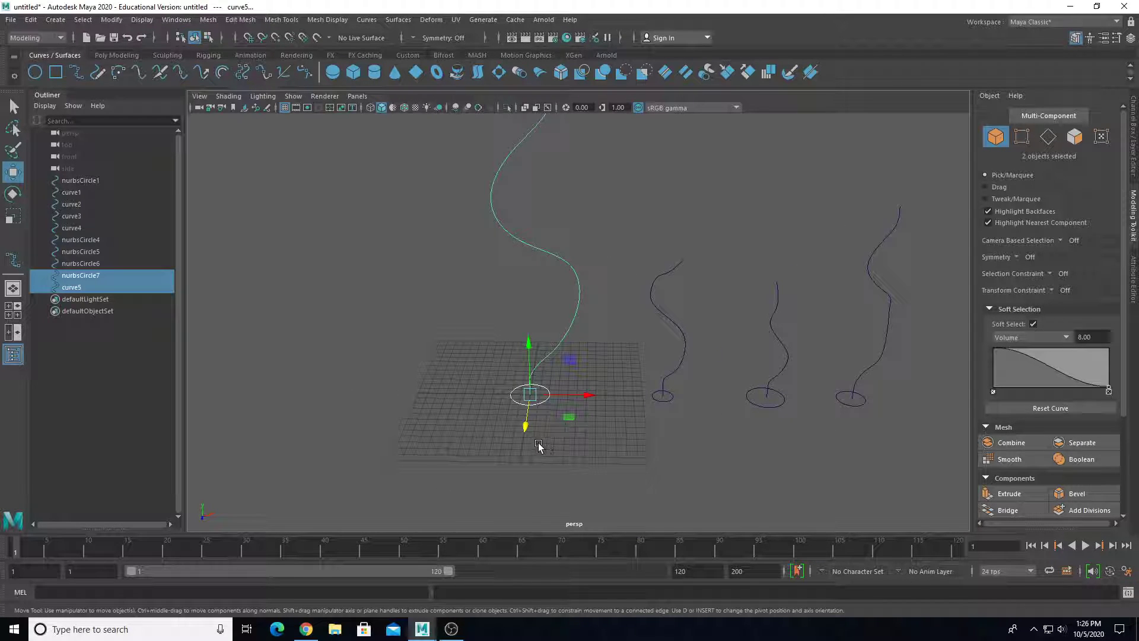
Enlarge the circle at the tall curve's base uniformly, and add the tall curve to the selection as the extrusion path.
scroll(581, 341, down, 2)
alt+middle_drag(605, 307, 685, 414)
alt+right_drag(665, 369, 622, 364)
alt+middle_drag(622, 364, 574, 301)
drag(522, 346, 580, 389)
key(r)
shift+drag(565, 305, 635, 333)
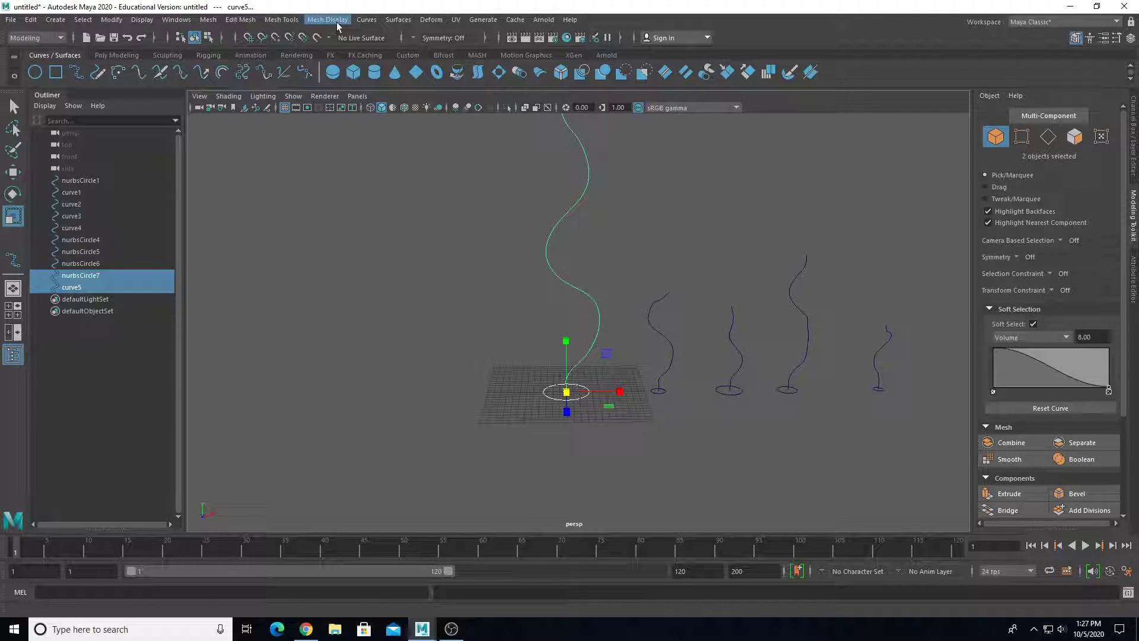
Open the surface Extrude options, reset them to their defaults, and move the dialog clear of the model.
click(398, 20)
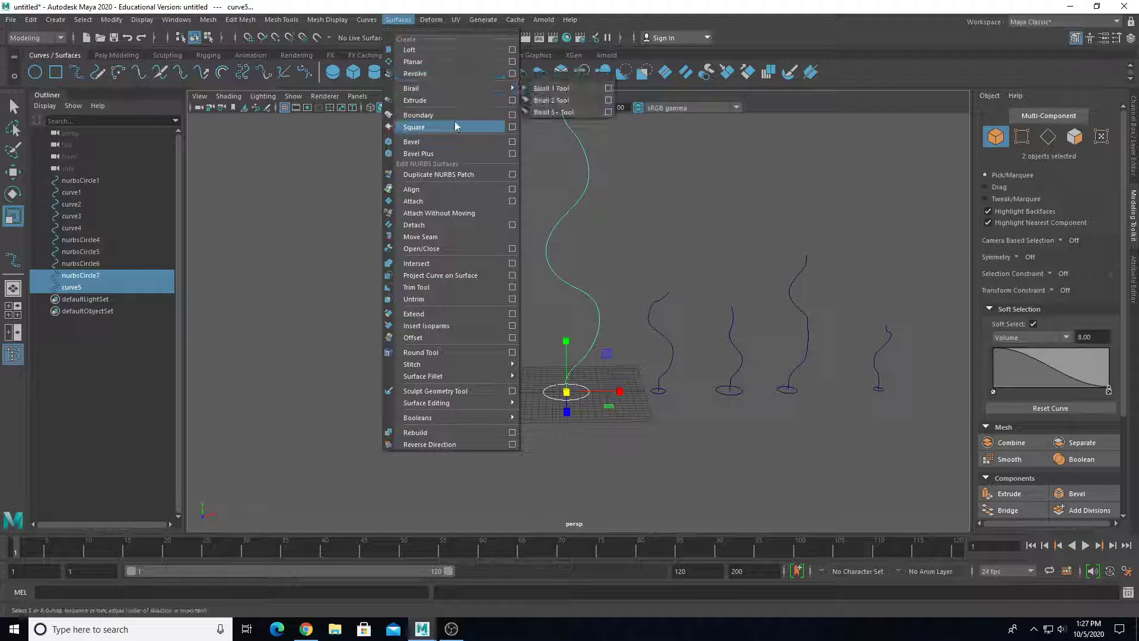
click(512, 101)
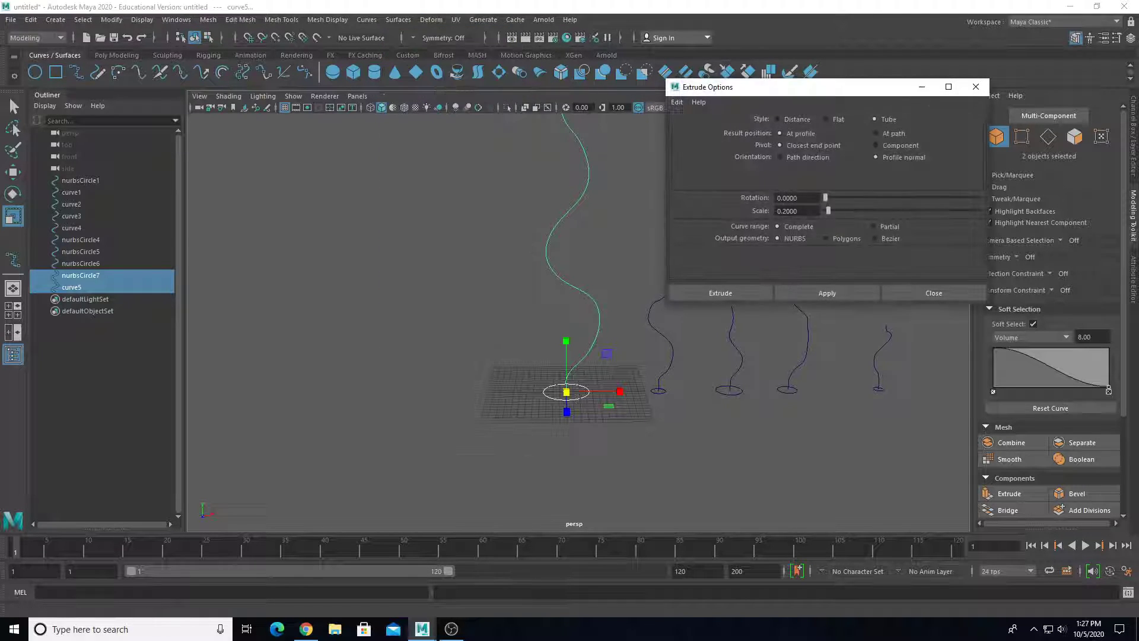
click(677, 102)
click(692, 126)
drag(727, 93, 869, 86)
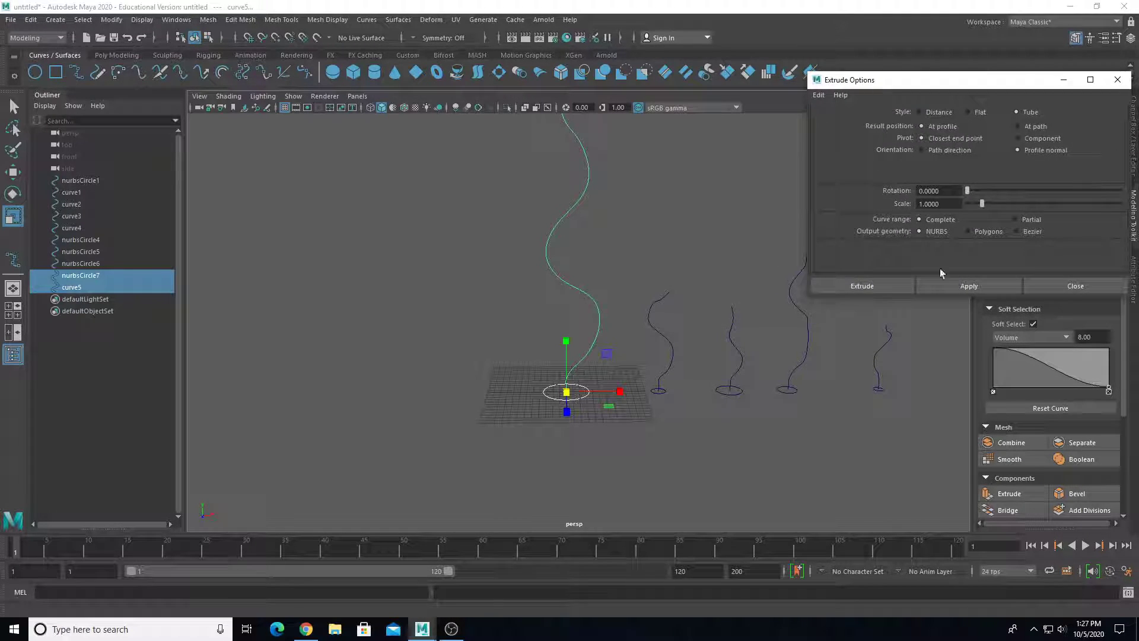
Try extruding the circle along the tall curve as a tube with a scale of 1, and undo it.
click(968, 286)
alt+drag(647, 293, 613, 319)
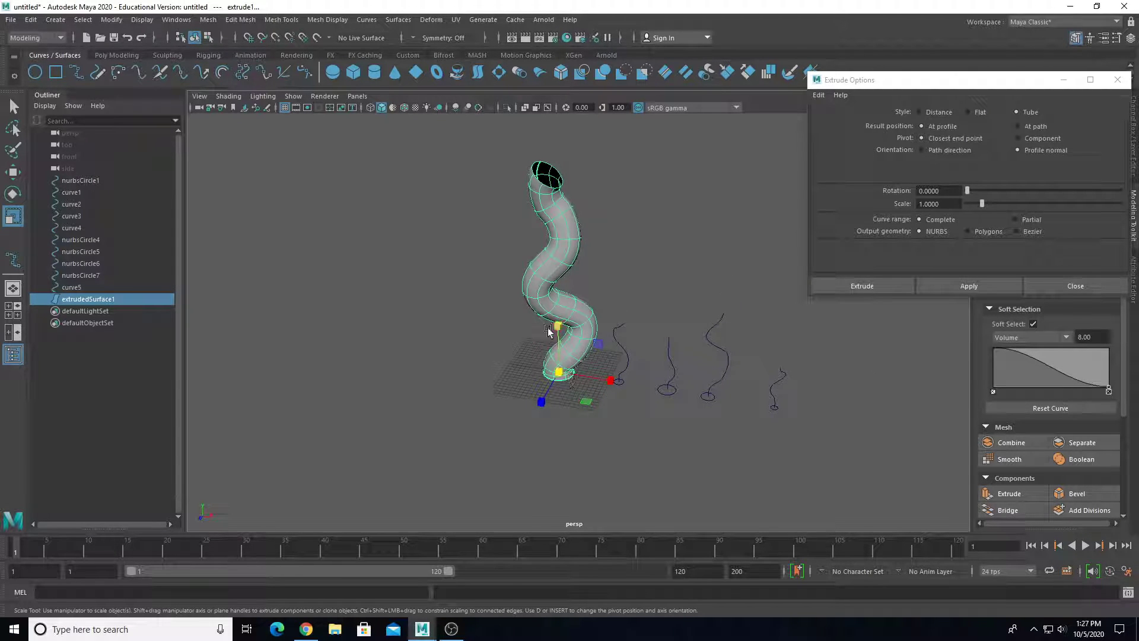
mouse_move(547, 290)
alt+mouse_down()
mouse_move(588, 399)
mouse_move(602, 318)
mouse_move(581, 335)
mouse_move(562, 306)
alt+mouse_up()
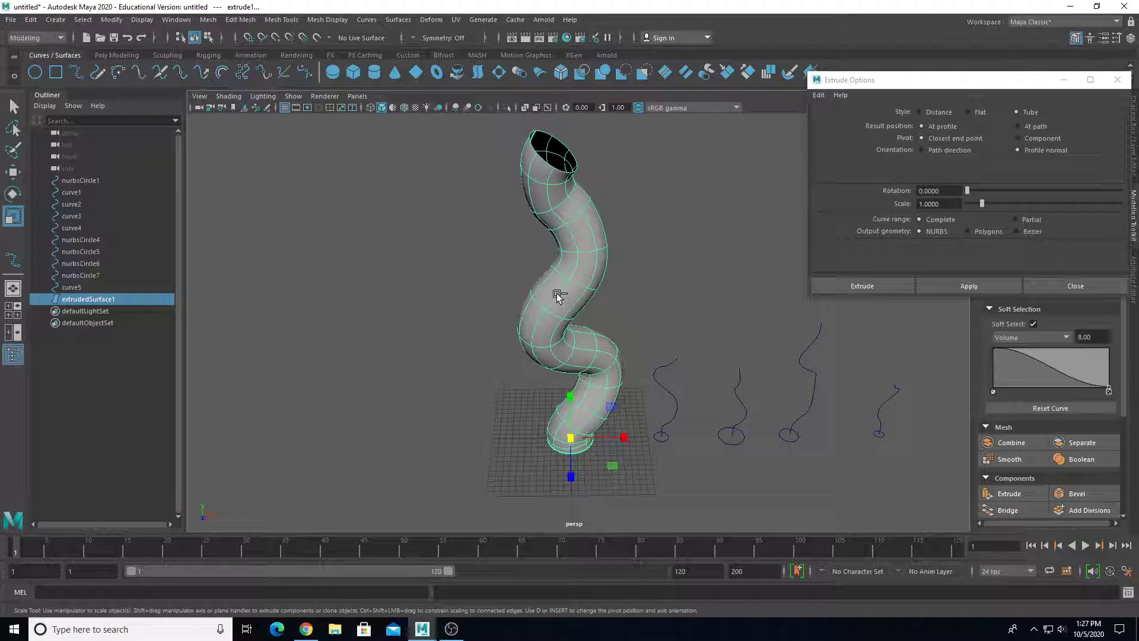
key(ctrl+z)
Try the extrusion along the tall curve with a scale of 0.1, and undo it.
click(855, 197)
text(0.1)
key(Return)
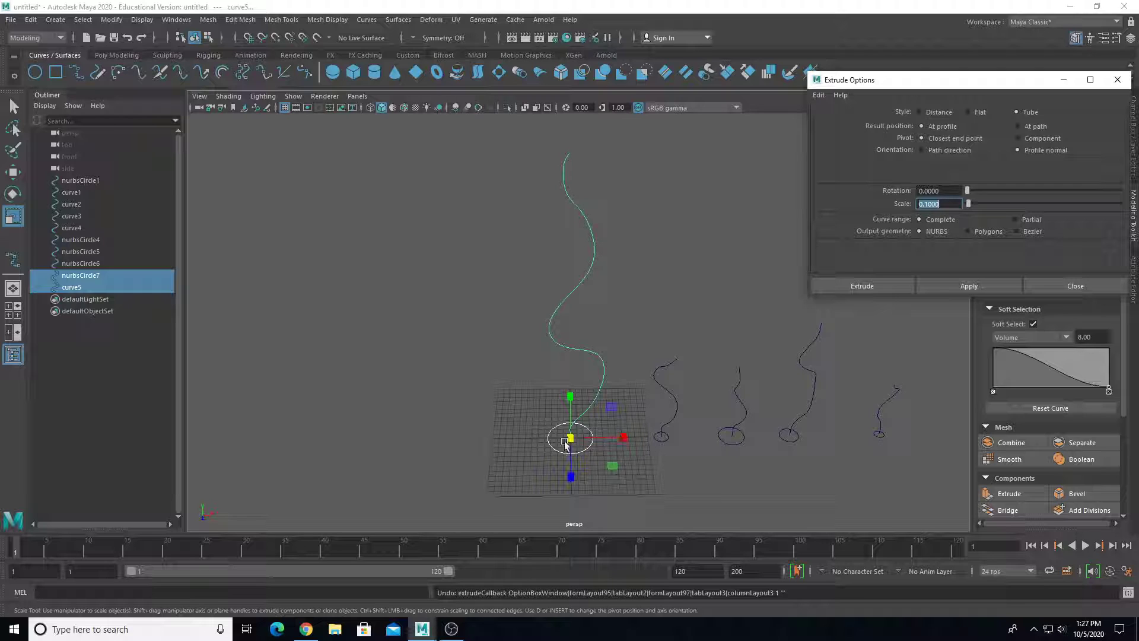
click(968, 285)
alt+drag(803, 322, 712, 300)
key(ctrl+z)
Extrude the circle along the tall curve as a NURBS tube with a scale of 0.05.
click(870, 206)
text(0.05)
alt+drag(659, 348, 683, 349)
click(969, 286)
mouse_move(558, 343)
alt+mouse_down()
mouse_move(567, 345)
mouse_move(543, 310)
mouse_move(564, 308)
mouse_move(571, 325)
alt+mouse_up()
scroll(577, 393, up, 5)
alt+middle_drag(577, 393, 605, 270)
alt+drag(605, 271, 622, 345)
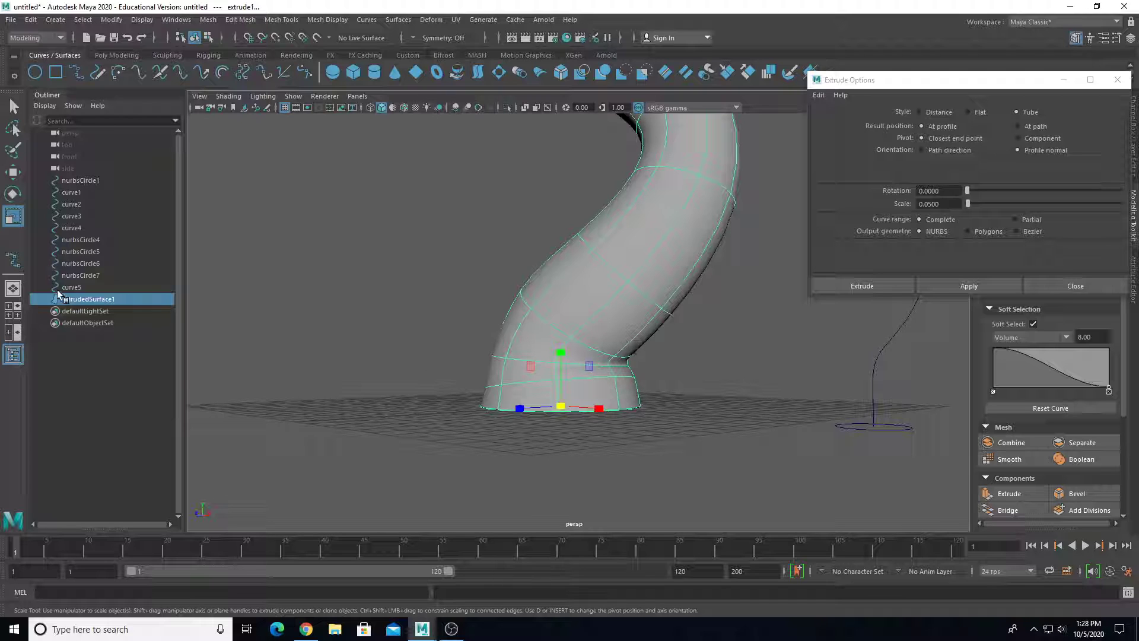
In wireframe display, show the control vertices of curve5 and select two just above its base for moving.
click(86, 287)
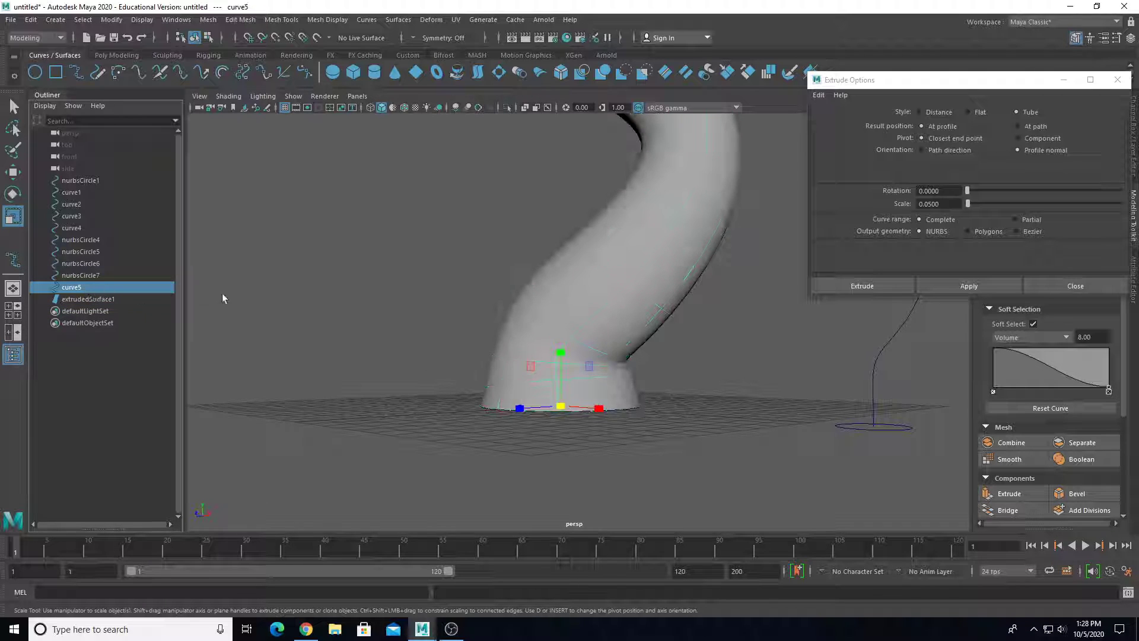
key(f)
key(4)
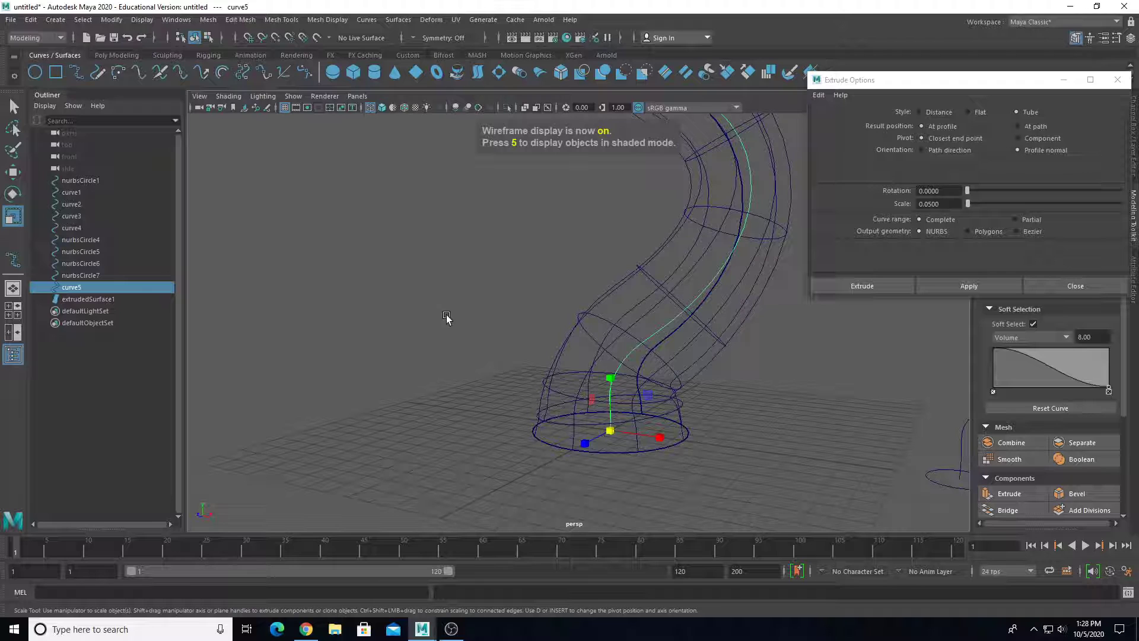
right_click(451, 321)
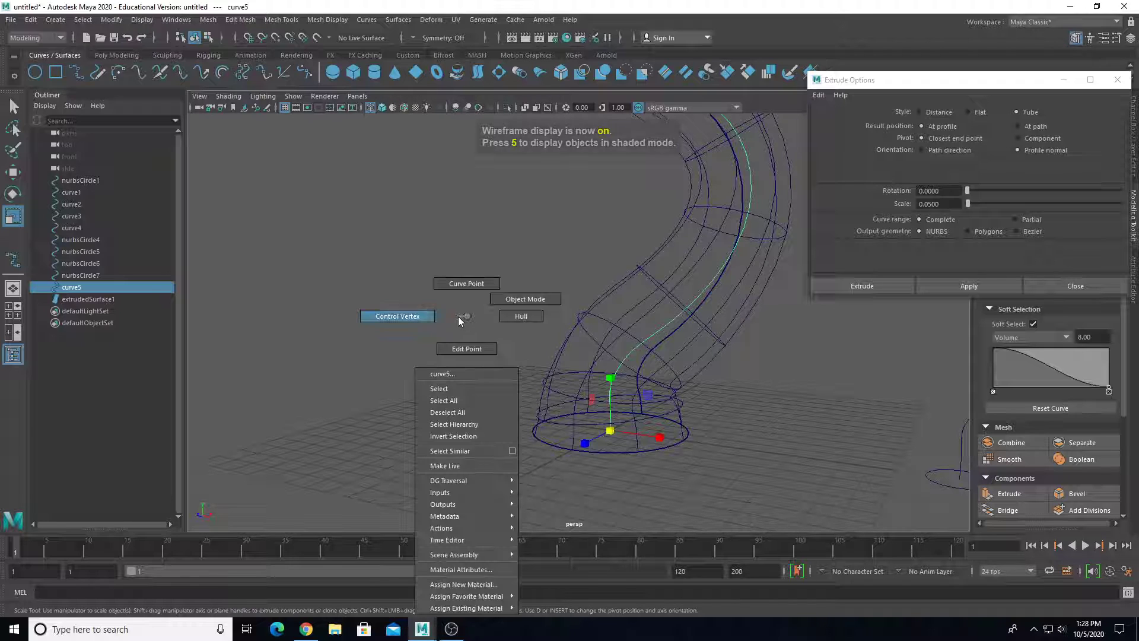
click(455, 320)
alt+drag(537, 382, 571, 360)
alt+right_drag(571, 360, 607, 371)
drag(604, 295, 698, 390)
key(w)
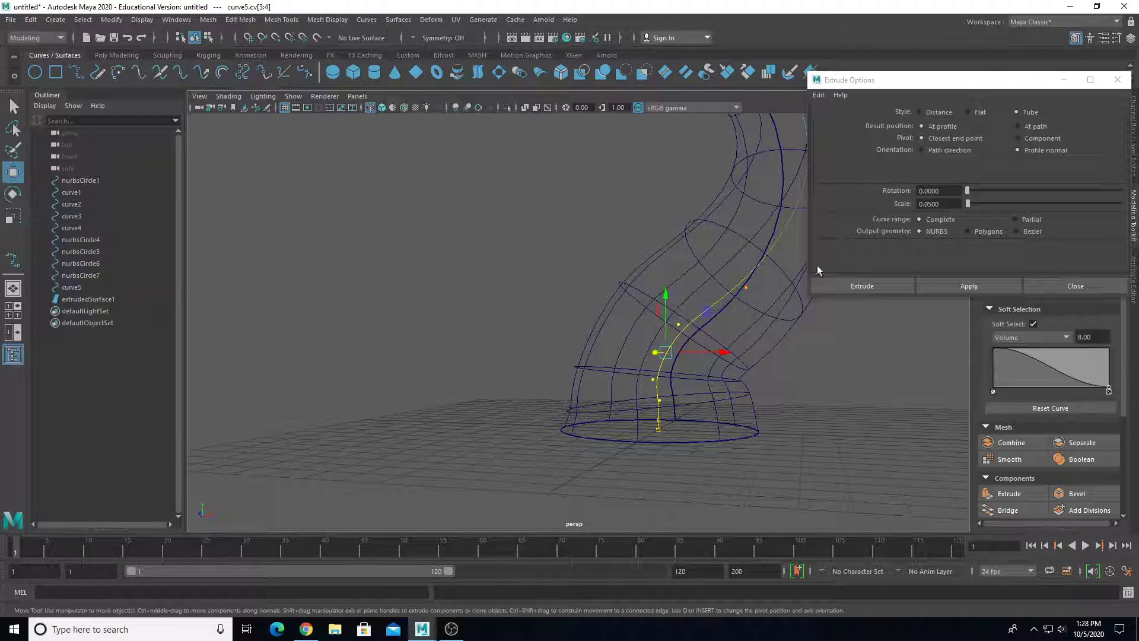
Turn off soft selection, raise the two selected vertices, and move the next vertex above them upward along the bend.
drag(1008, 79, 343, 65)
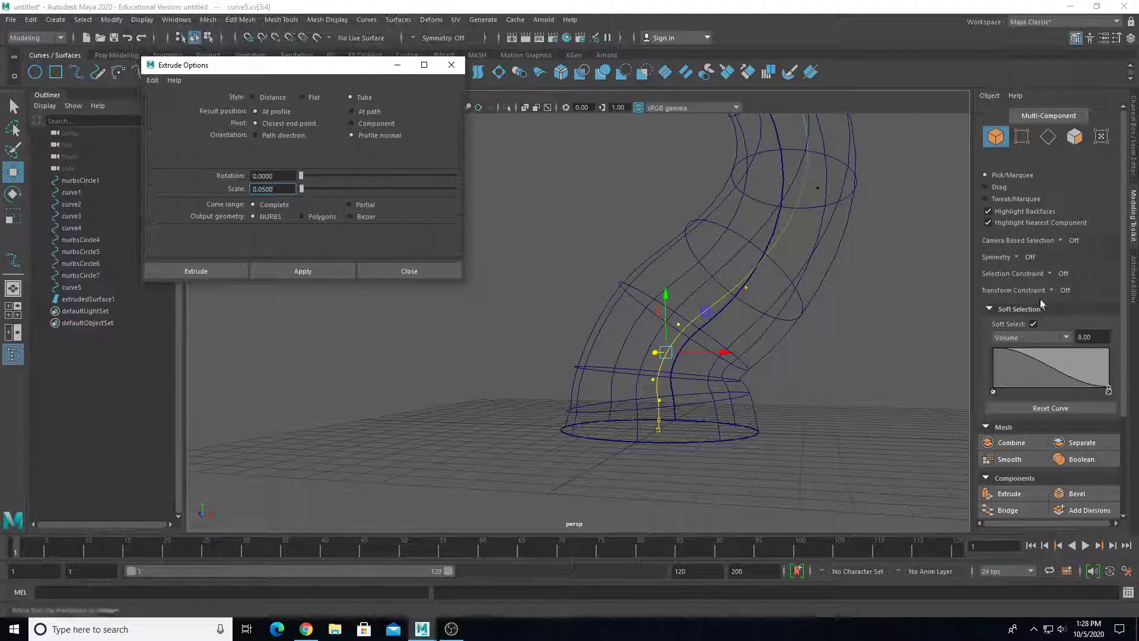
click(1035, 324)
drag(666, 303, 663, 271)
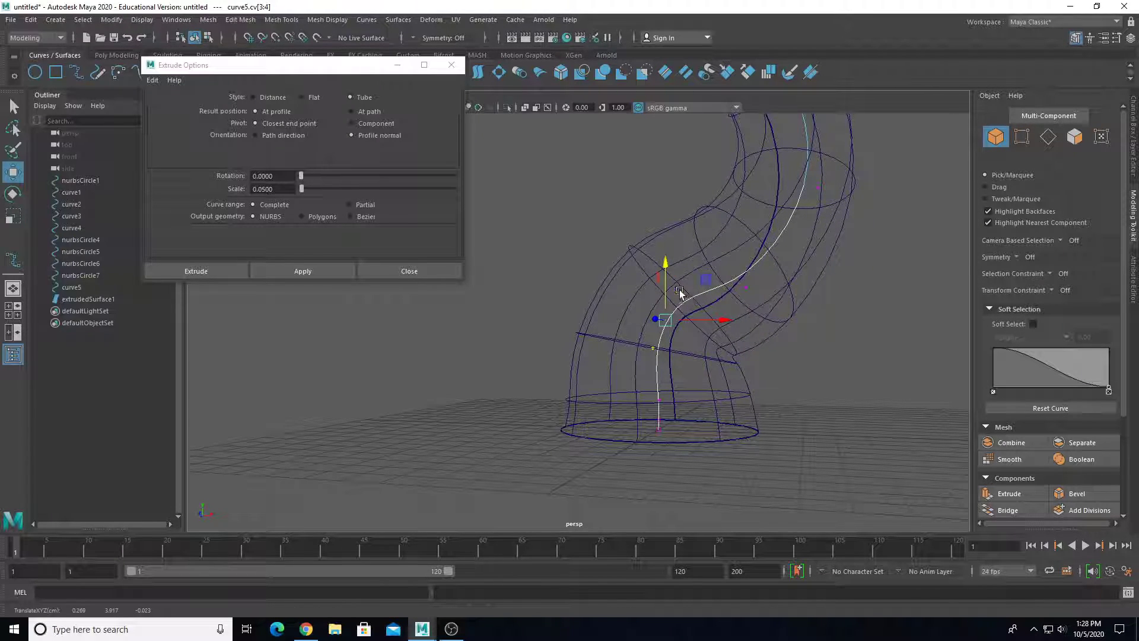
drag(734, 272, 772, 302)
drag(787, 248, 814, 204)
Shift the two vertices above the curve's base slightly towards the bend one at a time, and close the Extrude options.
drag(667, 274, 699, 305)
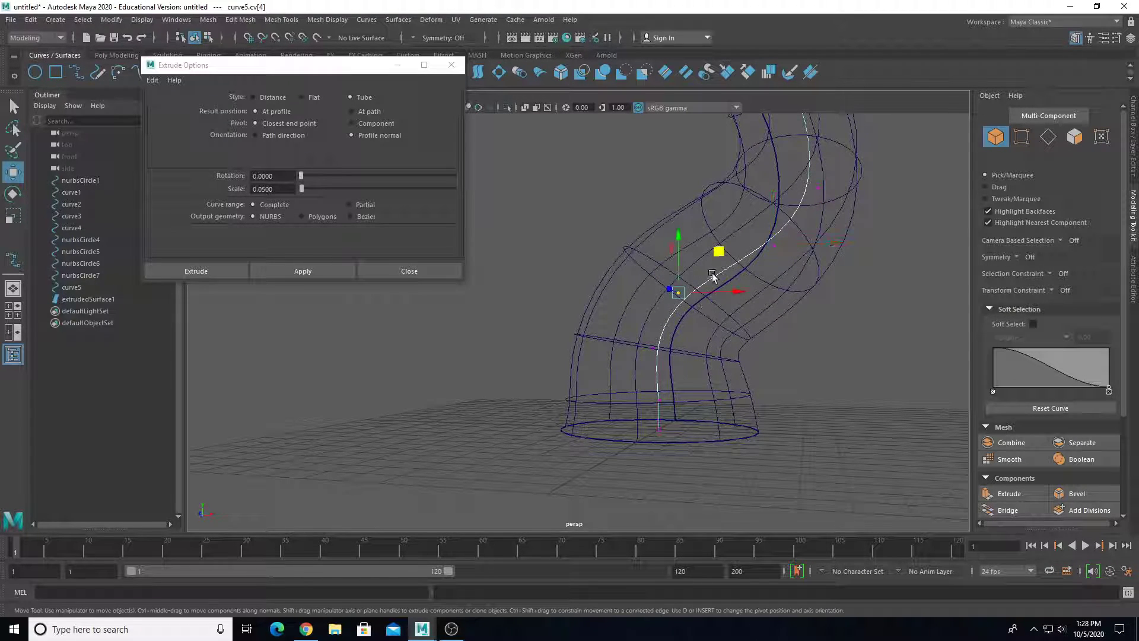
drag(718, 255, 737, 253)
drag(647, 324, 672, 352)
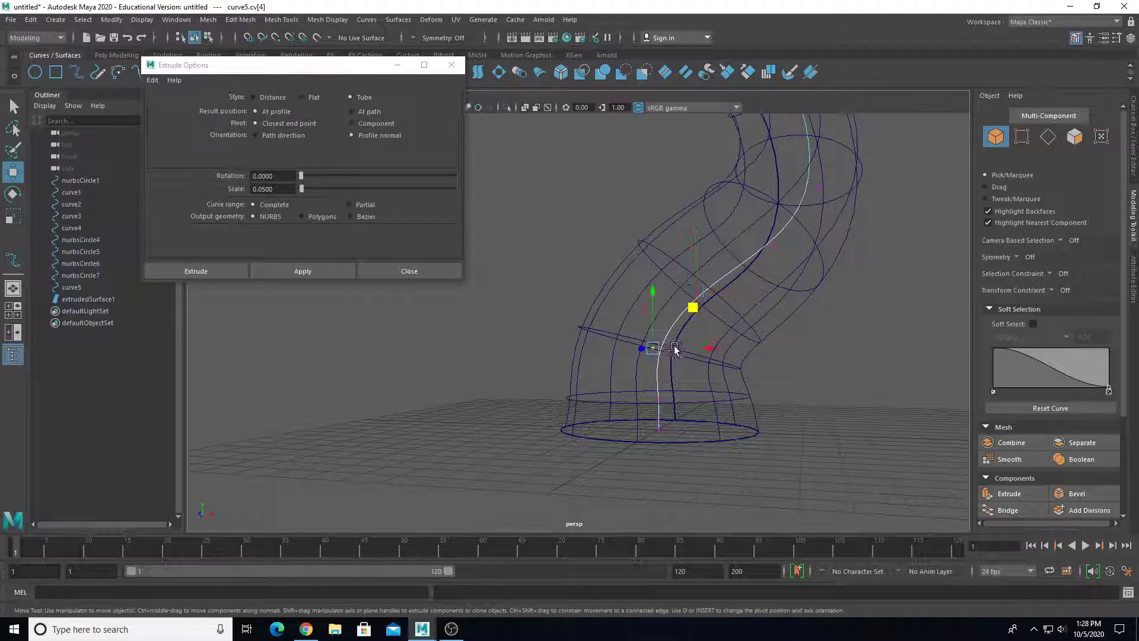
drag(693, 308, 706, 308)
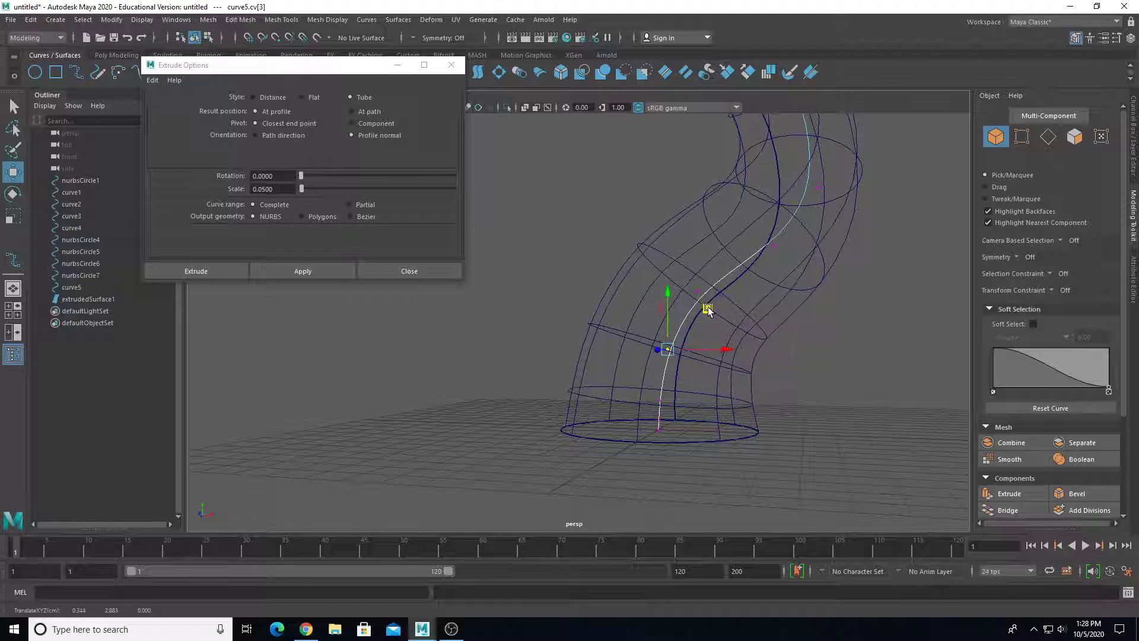
scroll(707, 309, down, 3)
click(442, 274)
Adjust a control vertex on the tall curve's next bend up, and switch the view back to shaded display.
scroll(611, 350, down, 5)
right_click(528, 259)
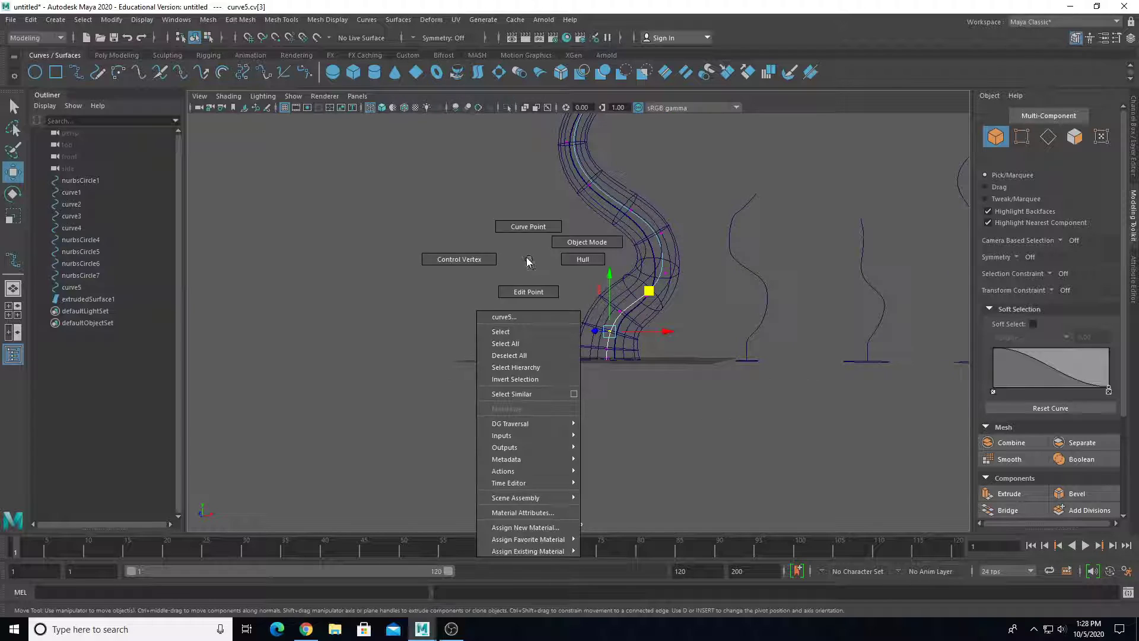
right_drag(529, 259, 501, 260)
drag(565, 172, 614, 212)
drag(626, 148, 513, 252)
right_drag(513, 252, 516, 281)
key(5)
scroll(481, 284, down, 3)
alt+drag(481, 283, 490, 338)
scroll(439, 365, up, 3)
alt+middle_drag(439, 365, 508, 252)
Try extruding the neighbouring short curve together with its circle using the same Extrude settings, and delete the resulting surface.
drag(550, 278, 599, 344)
alt+middle_drag(558, 317, 518, 346)
scroll(532, 342, up, 2)
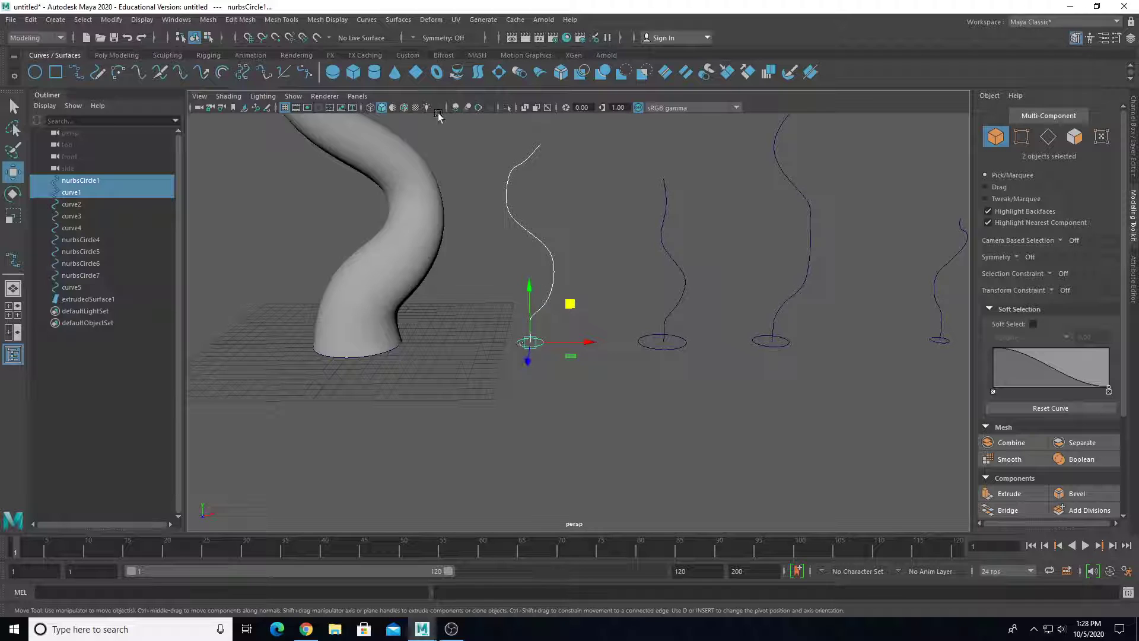
click(398, 19)
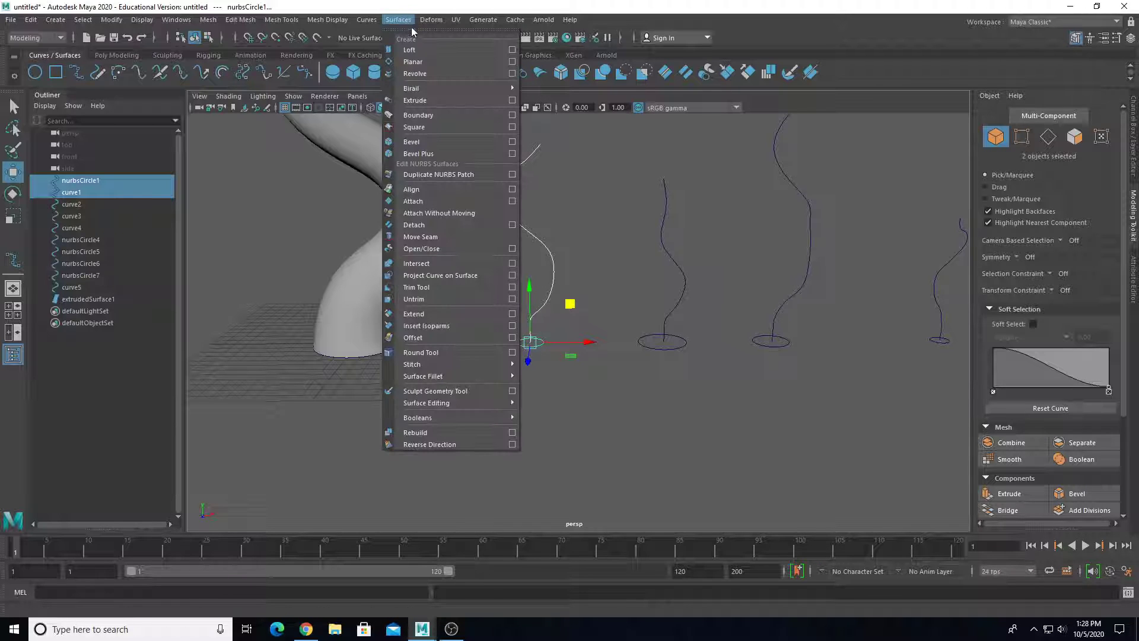
click(411, 101)
alt+drag(450, 238, 516, 344)
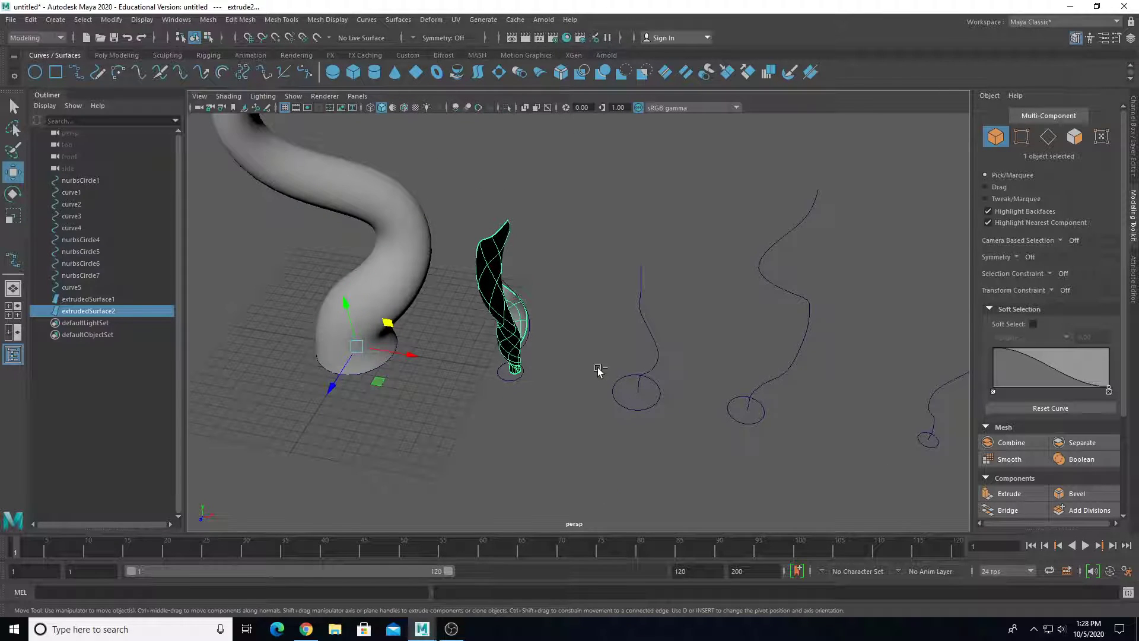
key(Delete)
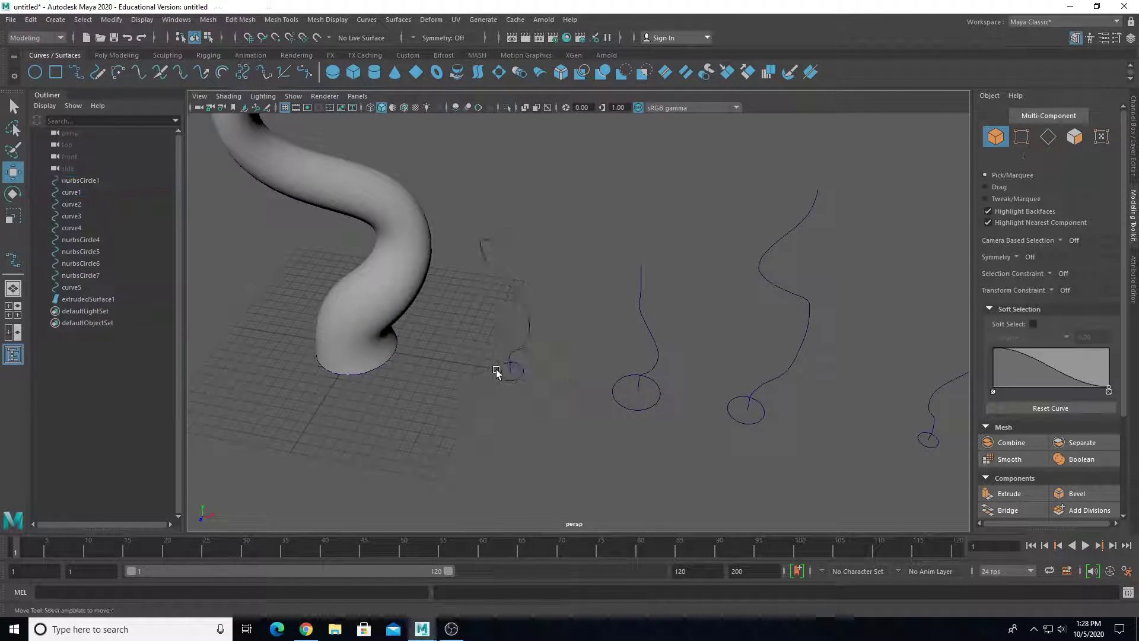
Replace the neighbouring short curve's circle with a new NURBS circle snapped to its base, and add the curve to the selection.
click(498, 371)
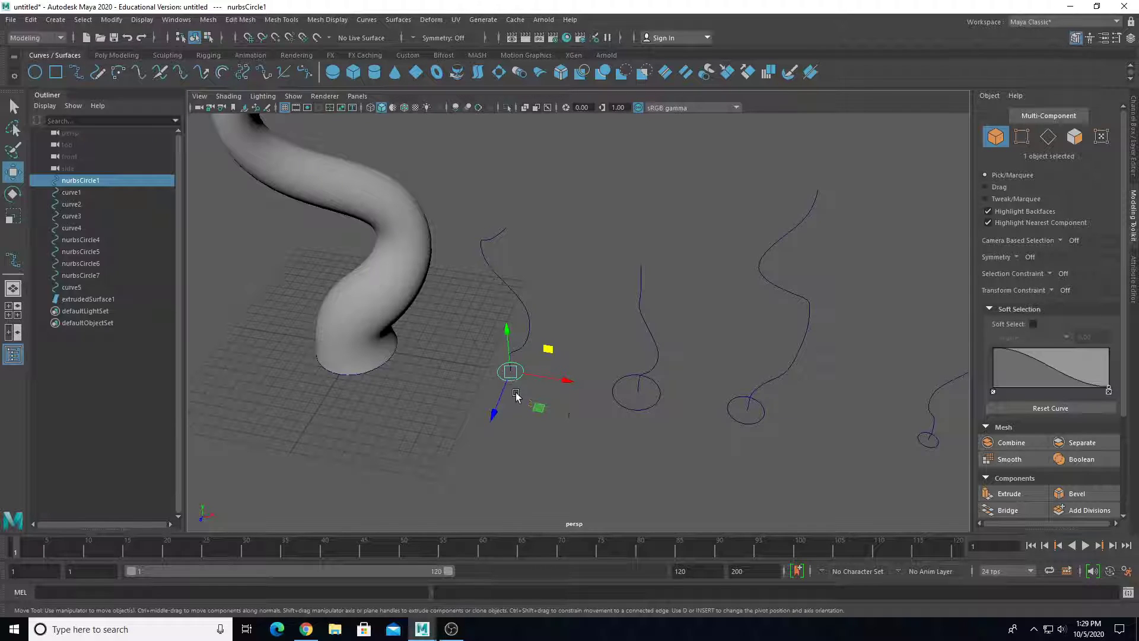
key(Delete)
click(35, 72)
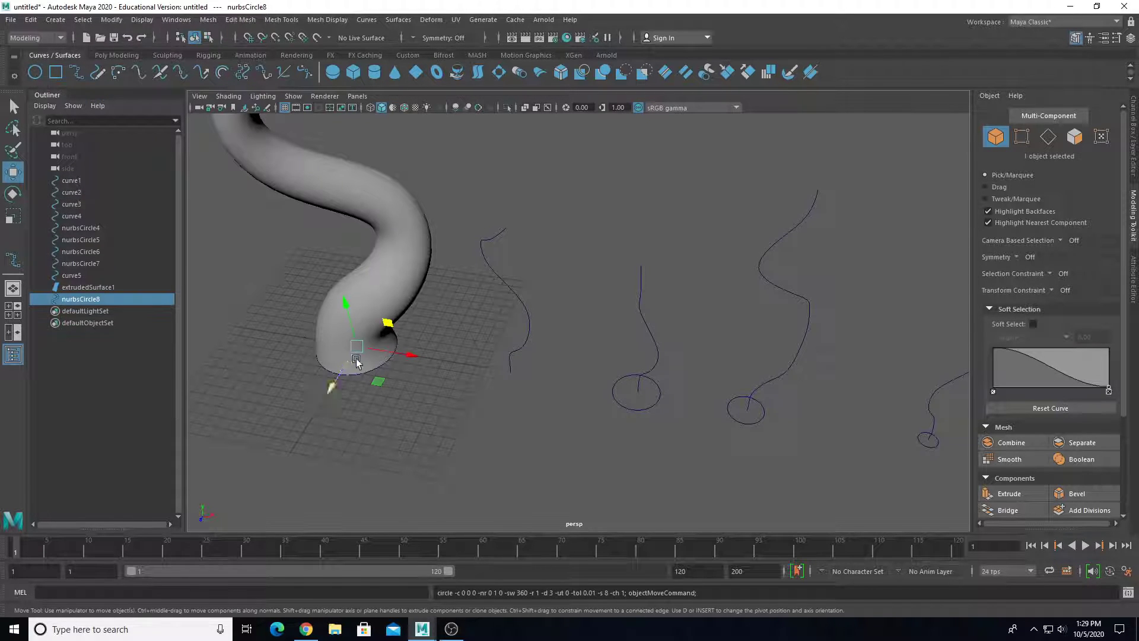
drag(404, 357, 498, 317)
key(x)
shift+click(538, 296)
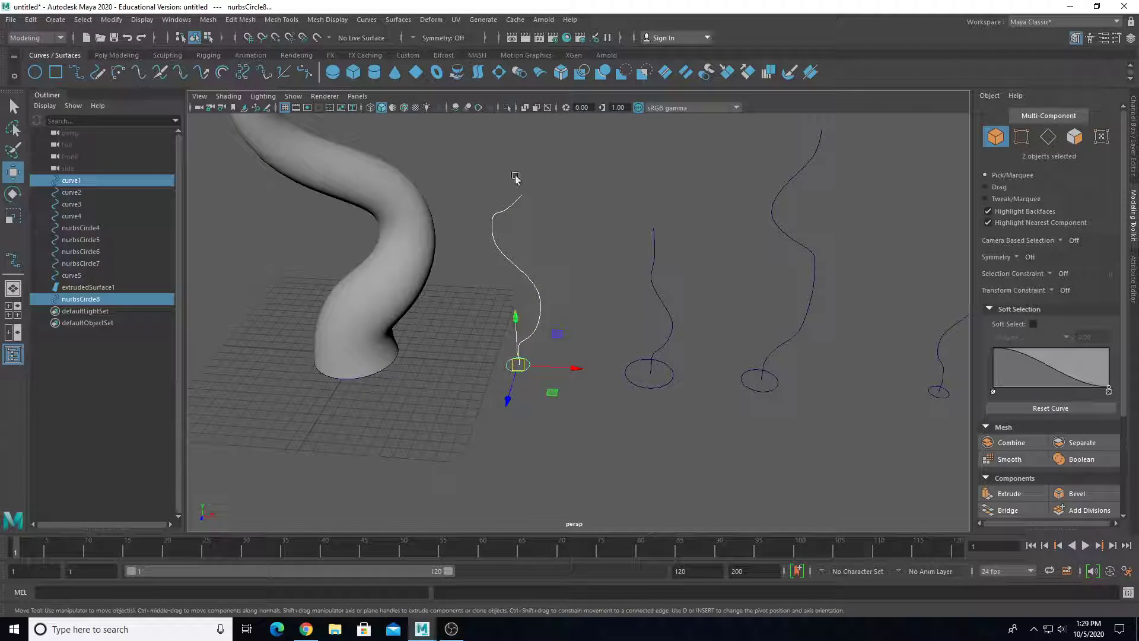
Try extruding the short curve nearest the tall tentacle together with its new circle, and undo the surface.
click(398, 19)
click(406, 103)
alt+drag(528, 352, 506, 362)
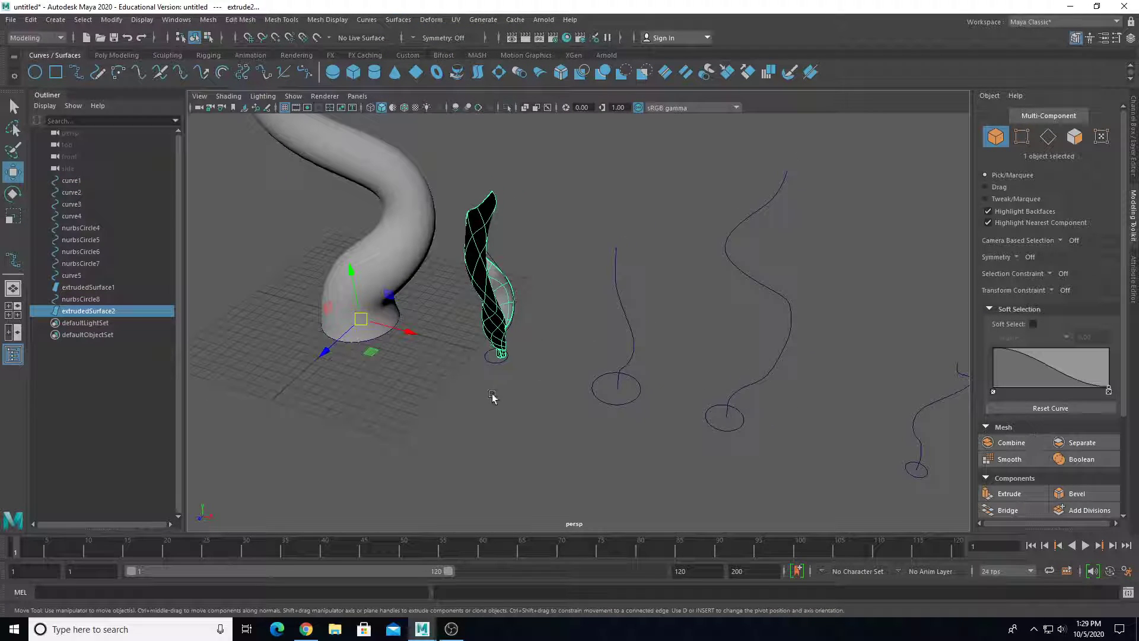
key(ctrl+z)
Try extruding the second short curve with its base circle after selecting both at once, and undo the surface.
drag(584, 356, 630, 406)
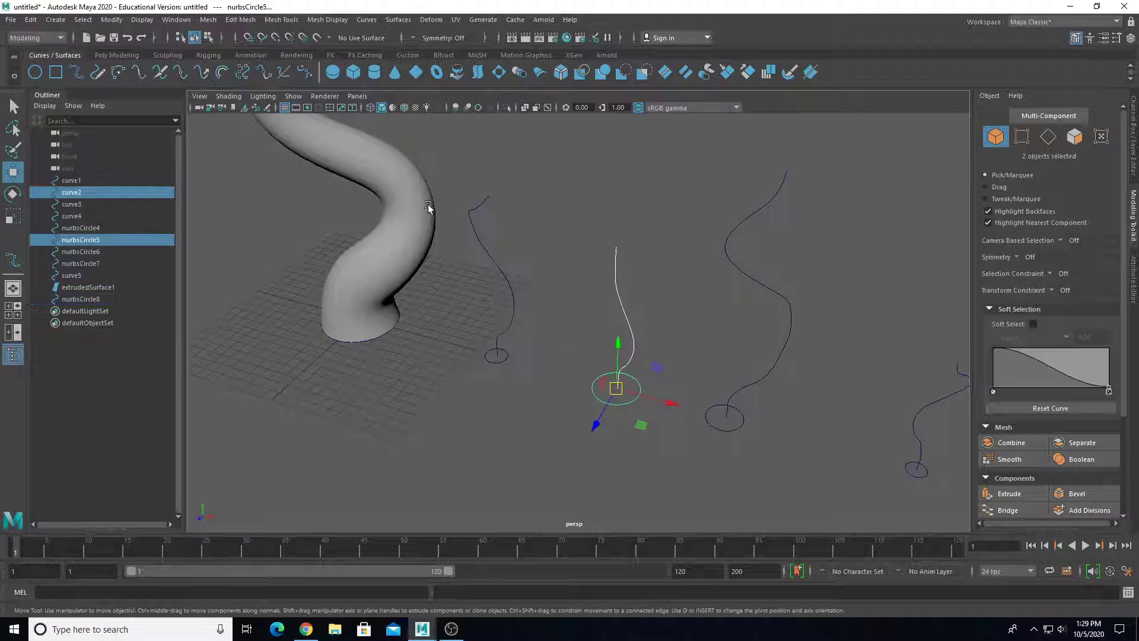
click(397, 20)
click(407, 103)
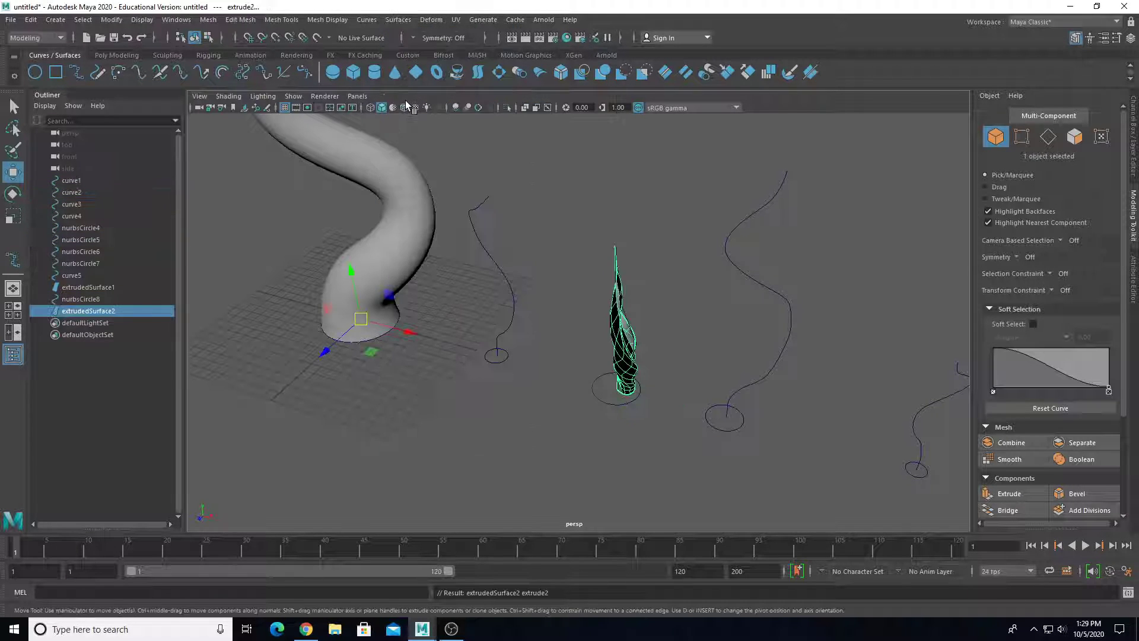
key(ctrl+z)
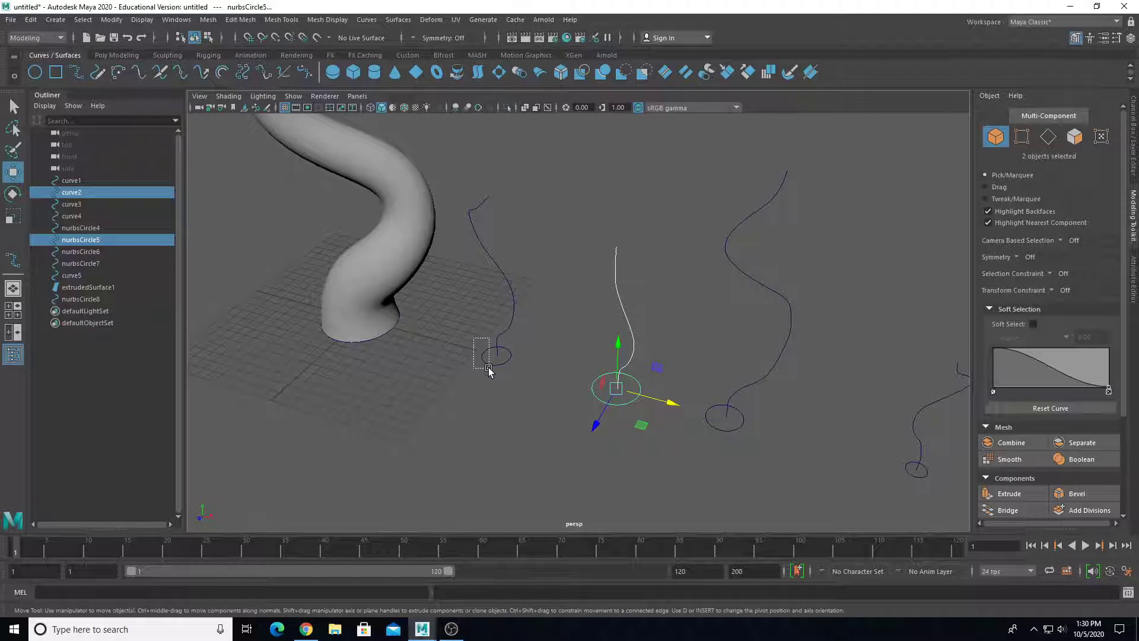
click(491, 363)
drag(476, 264, 514, 272)
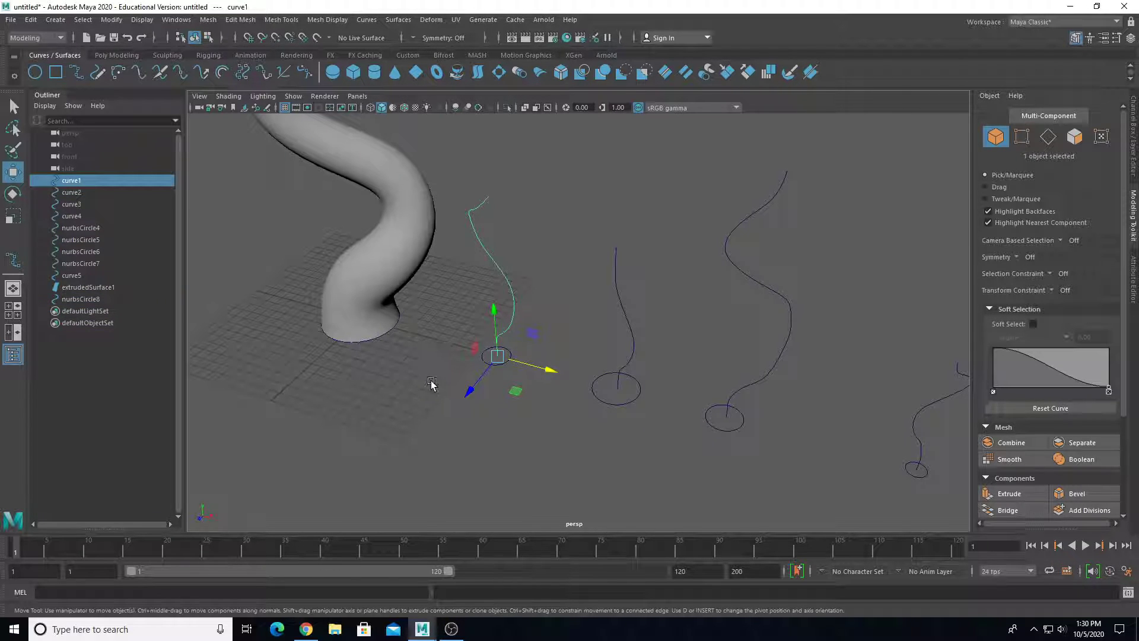
click(431, 384)
click(484, 356)
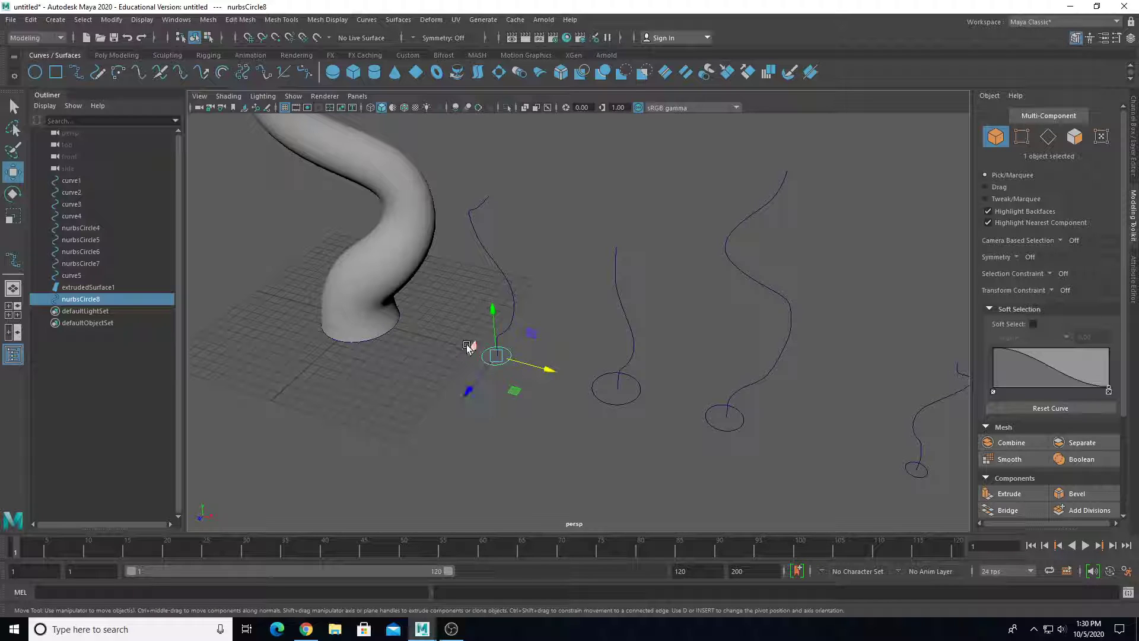
click(465, 307)
click(484, 359)
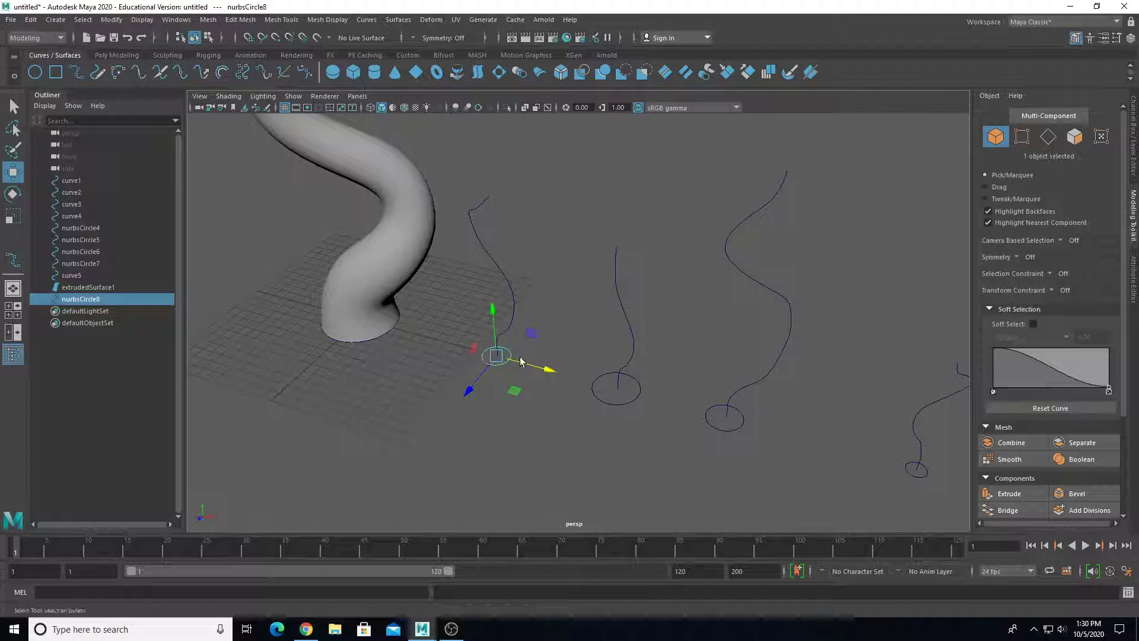
Extrude the circle along the short curve nearest the tall tentacle, selecting the circle first and the curve second.
key(q)
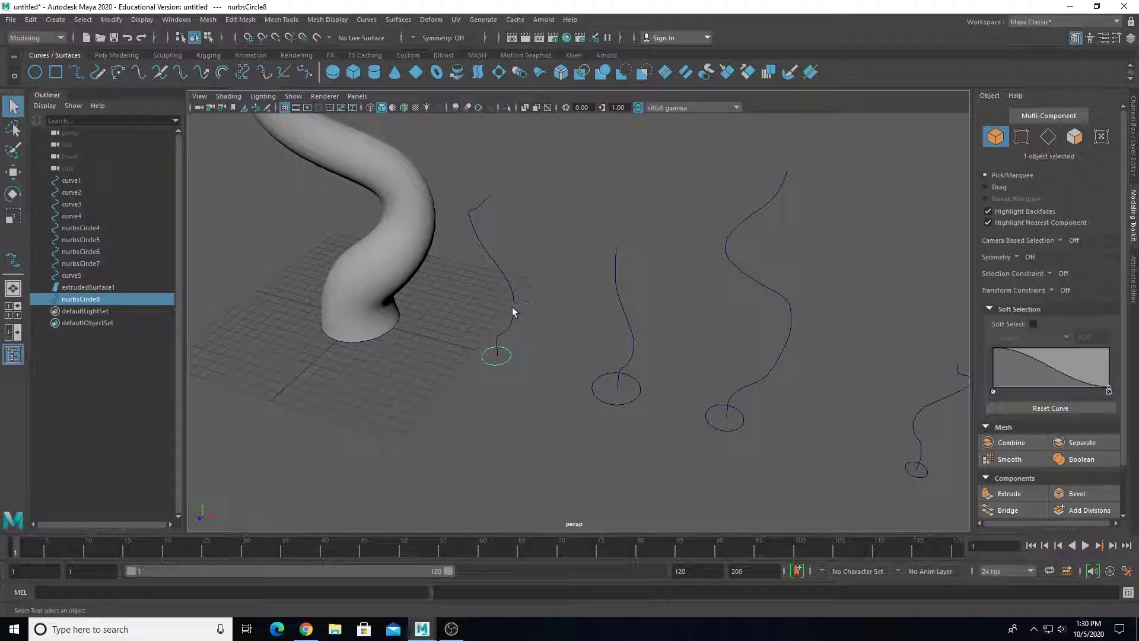
drag(522, 384, 518, 382)
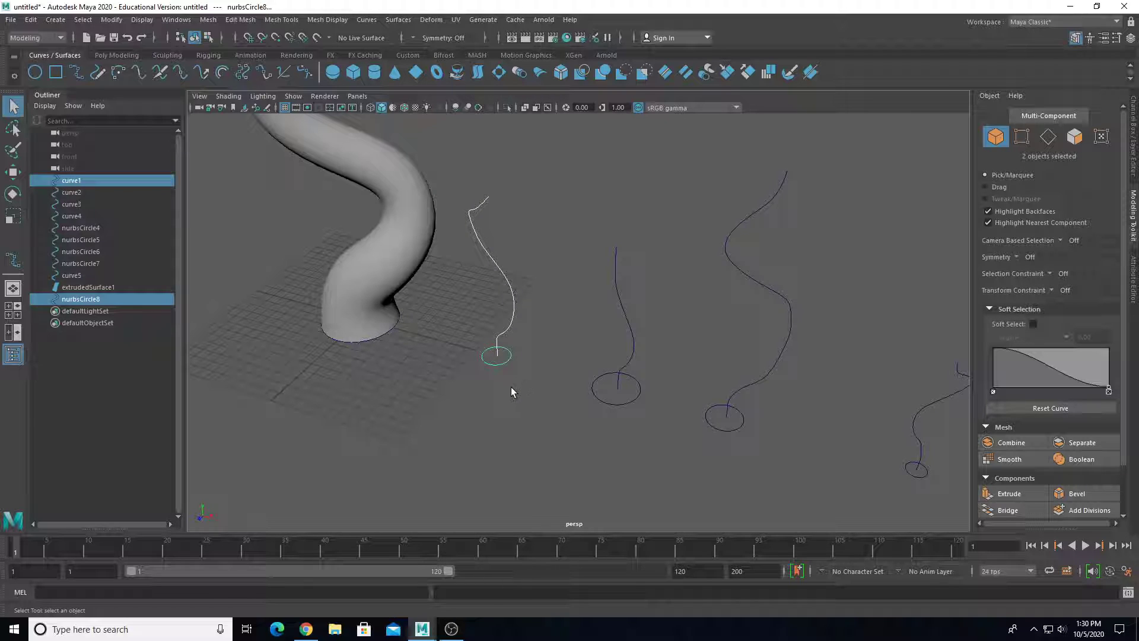
click(482, 358)
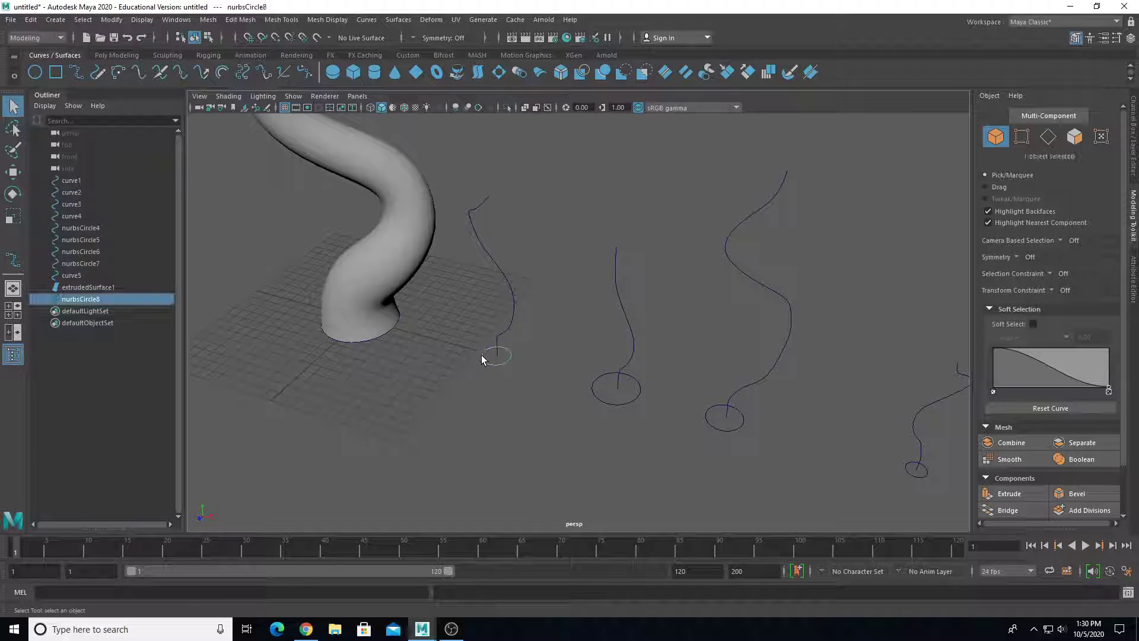
shift+click(513, 320)
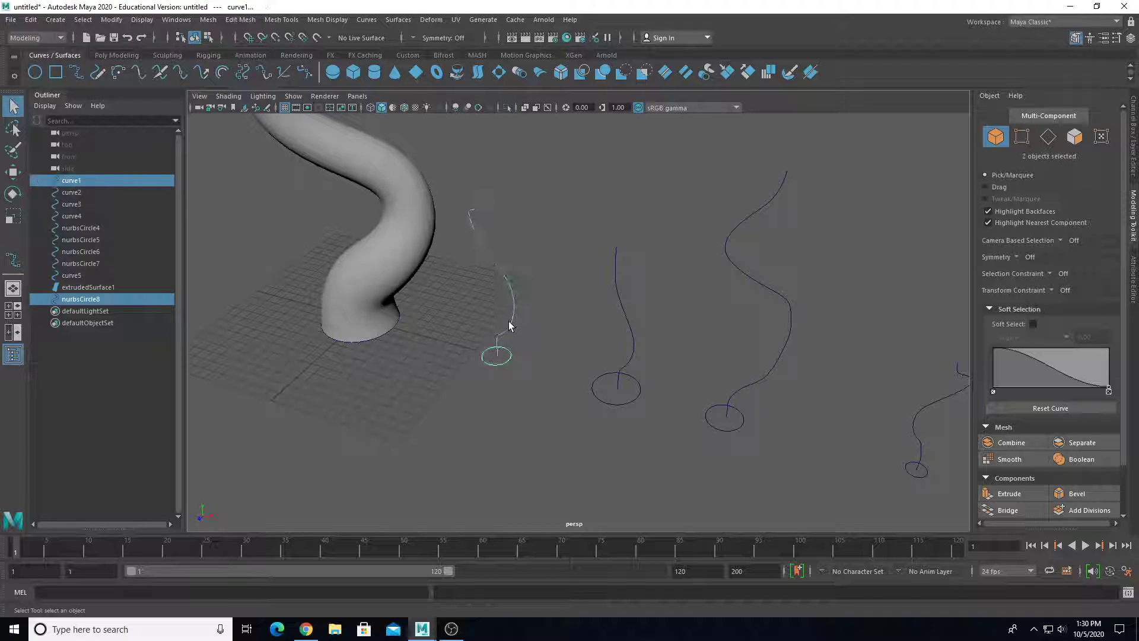
click(399, 22)
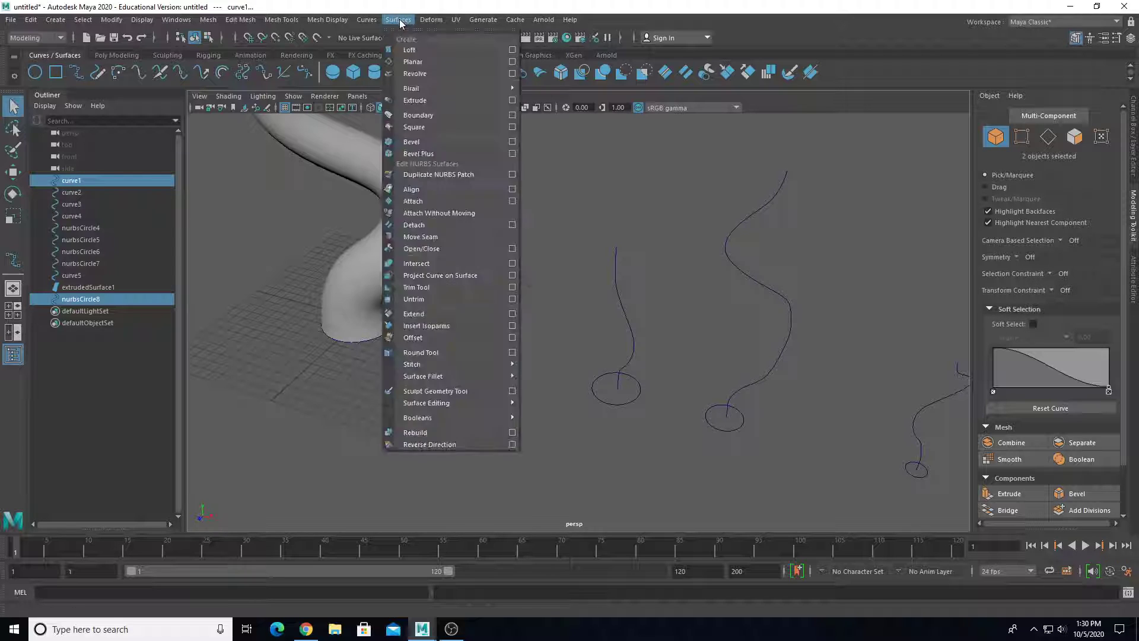
click(432, 102)
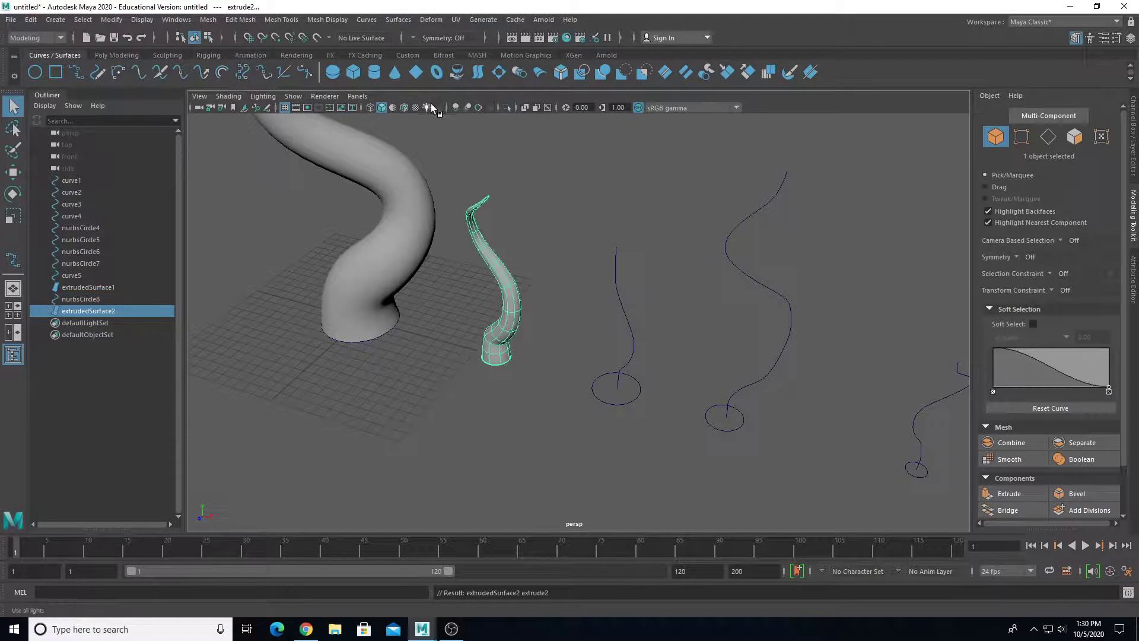
Extrude the second short curve's base circle along that curve, selecting the circle before the curve.
alt+drag(496, 401, 634, 386)
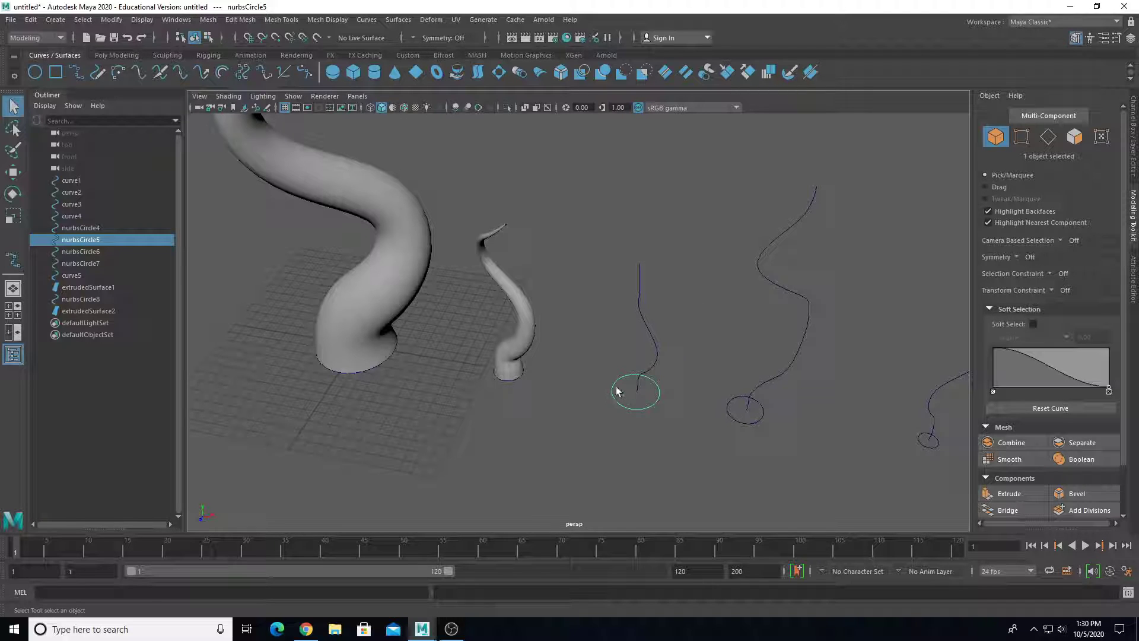
shift+click(657, 356)
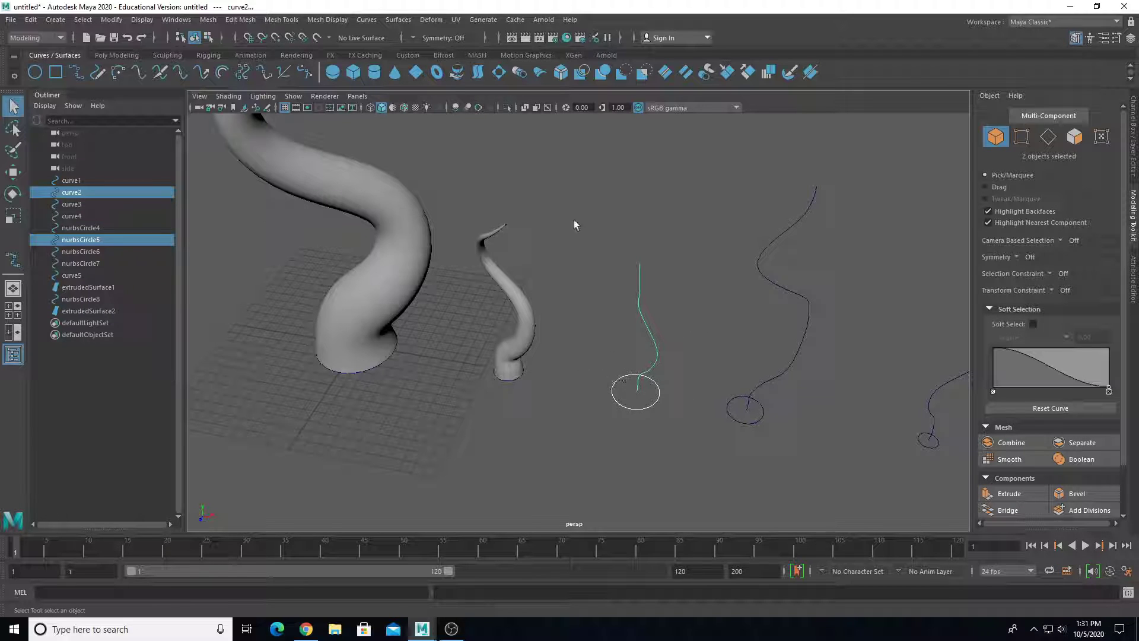
click(398, 19)
click(416, 101)
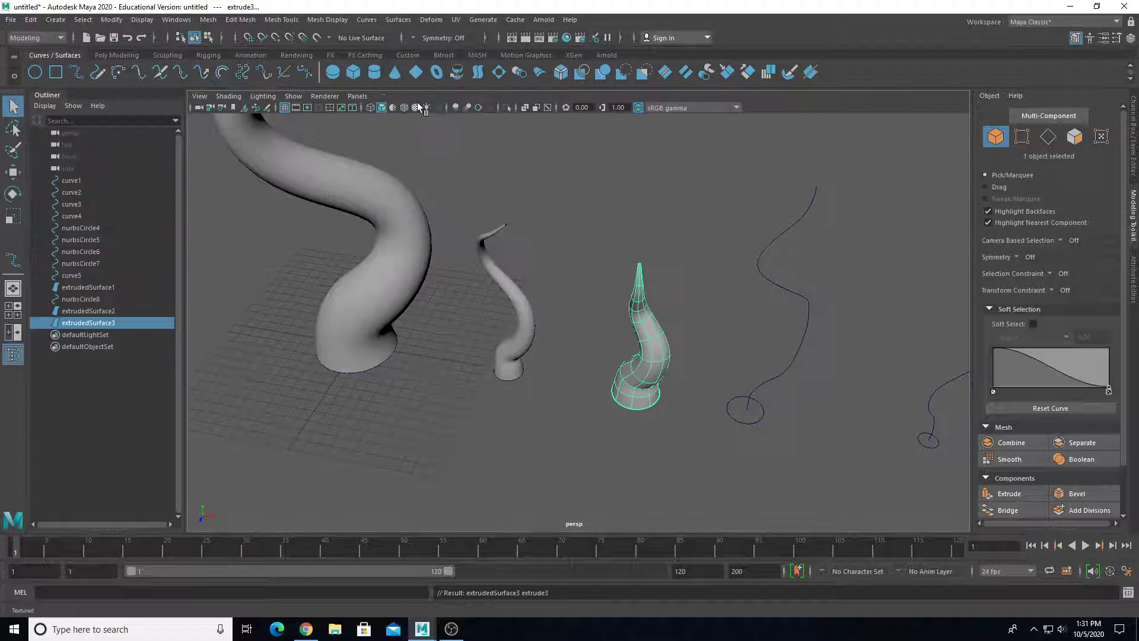
Extrude the third short curve's base circle along its path with the same selection order.
click(733, 404)
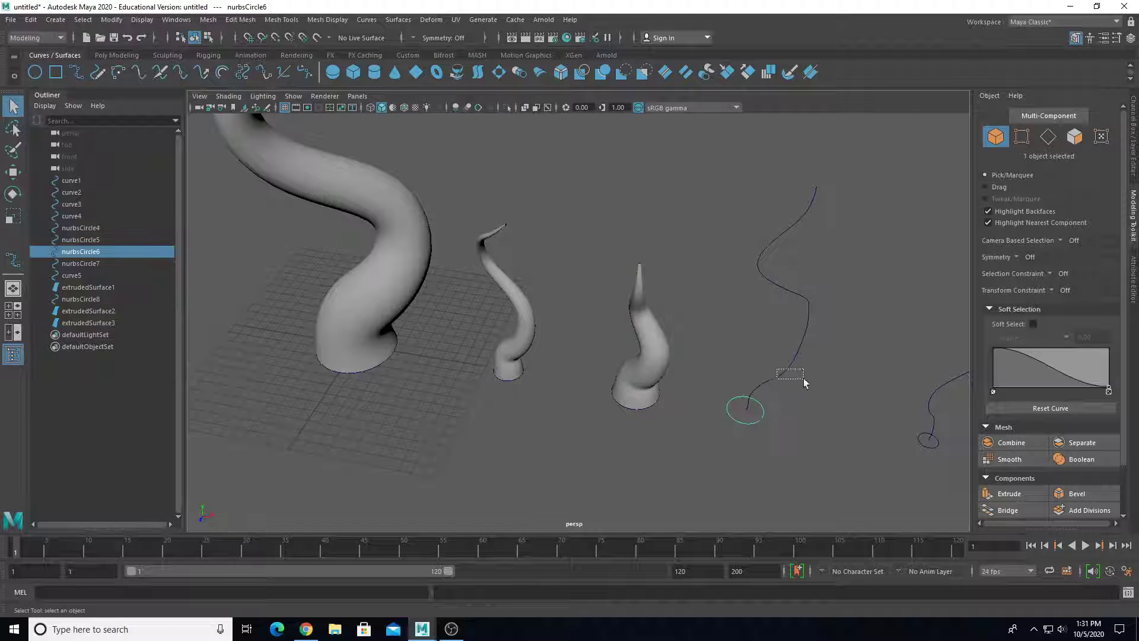
shift+click(782, 374)
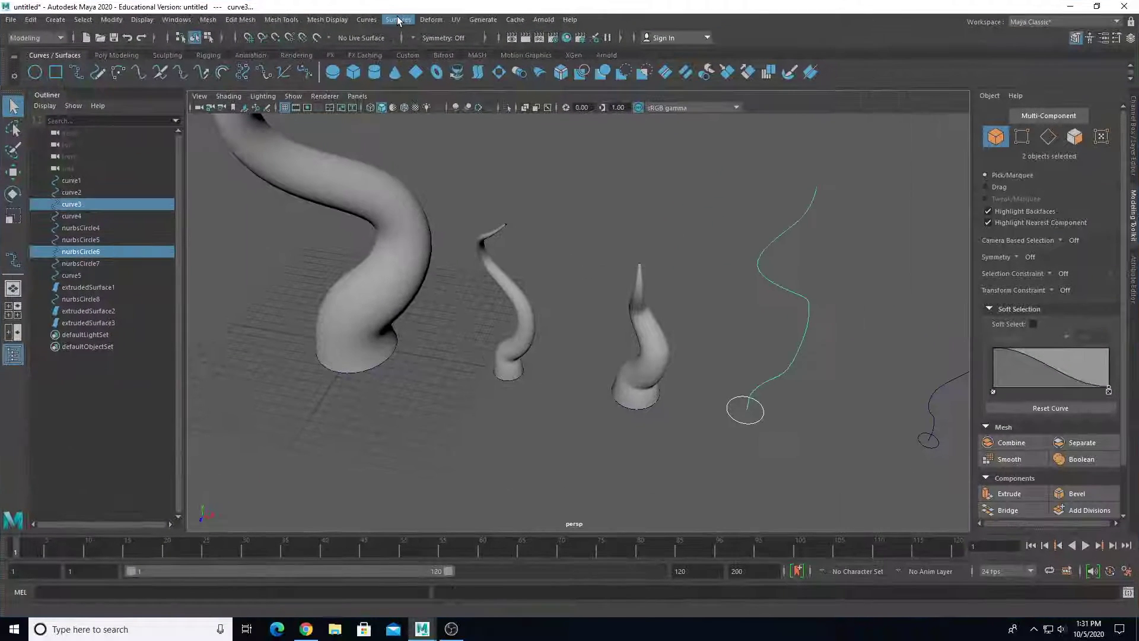
click(398, 19)
click(427, 101)
Extrude the base circle of the small outermost curve along that curve, selecting the circle first.
alt+middle_drag(688, 340, 505, 319)
click(741, 417)
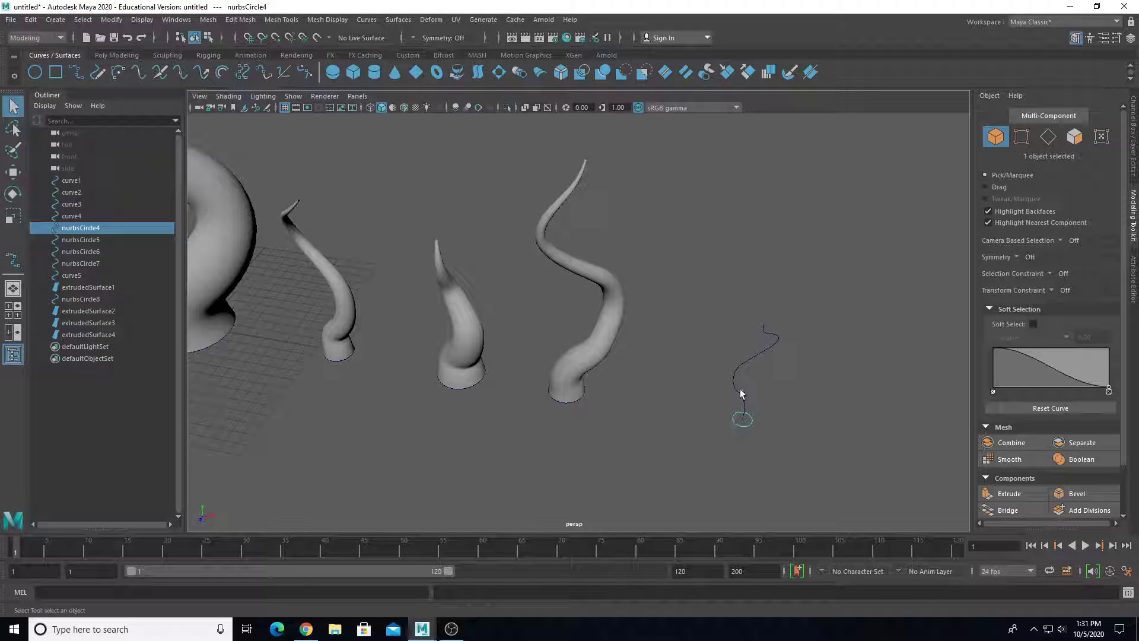
shift+click(741, 391)
click(327, 19)
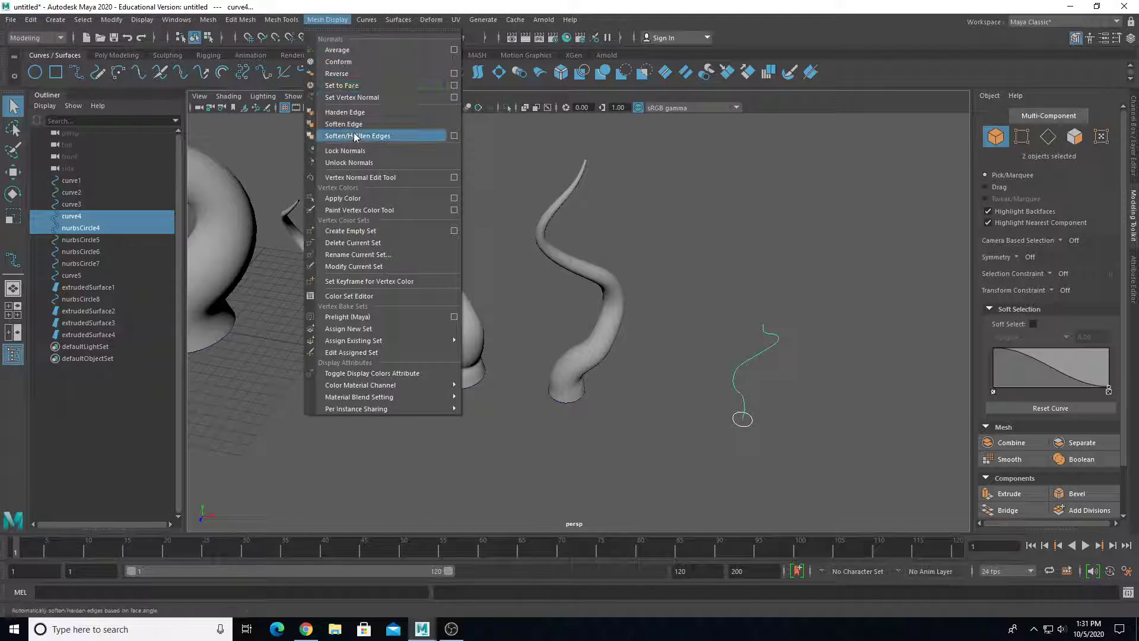
mouse_move(398, 21)
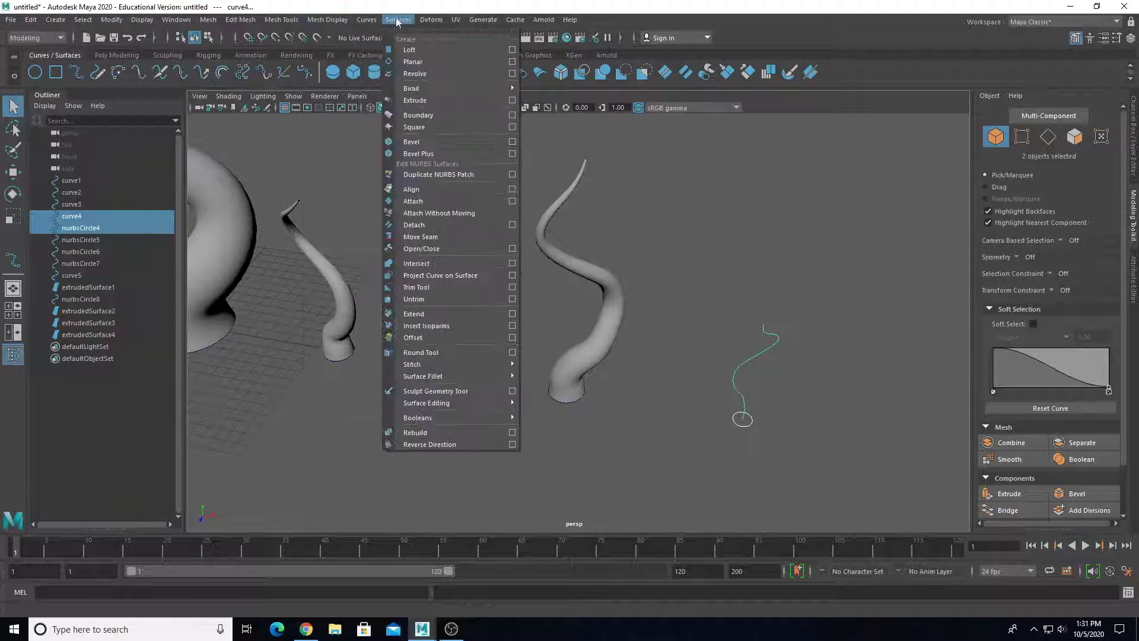
click(417, 103)
Examine the row of extruded tentacles from several angles, both close up and from a distance.
alt+drag(462, 353, 460, 333)
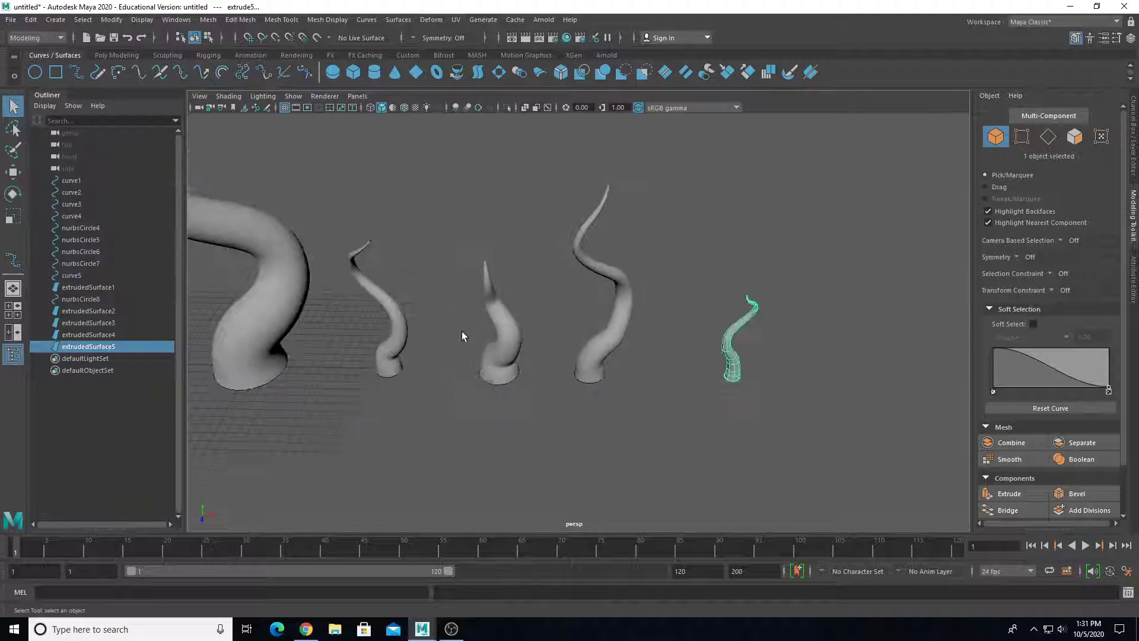
scroll(460, 333, down, 3)
scroll(461, 333, up, 1)
alt+middle_drag(478, 397, 504, 414)
alt+drag(504, 414, 472, 414)
alt+middle_drag(472, 415, 372, 386)
scroll(451, 432, up, 8)
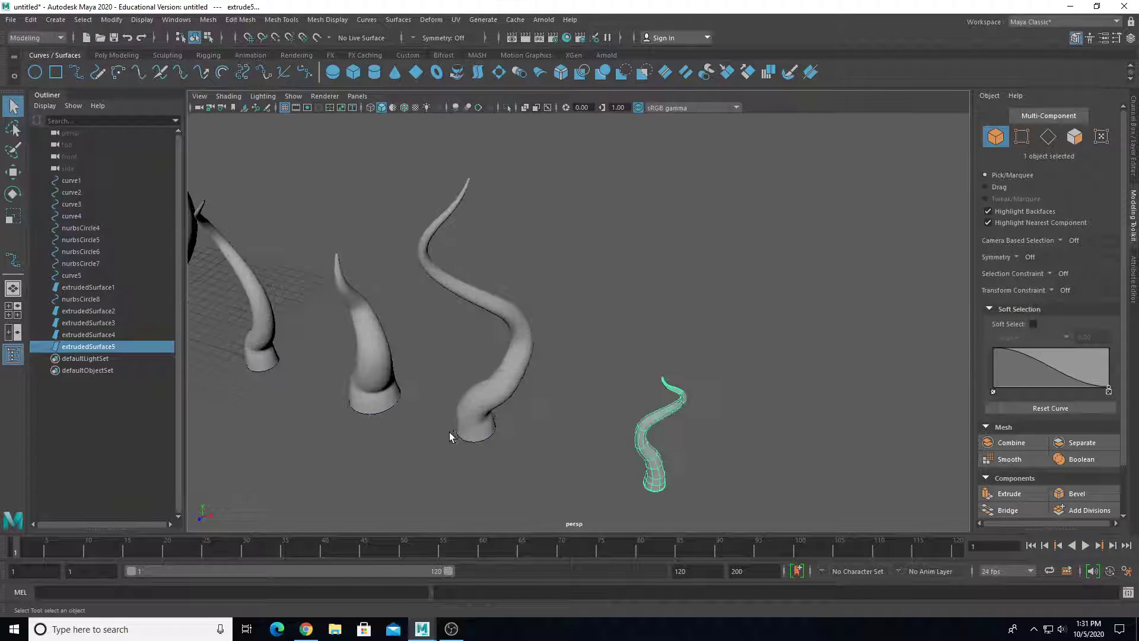
alt+drag(450, 432, 498, 424)
alt+middle_drag(498, 425, 425, 353)
alt+drag(424, 353, 534, 374)
scroll(534, 374, down, 6)
alt+middle_drag(534, 373, 587, 374)
alt+drag(587, 374, 573, 408)
alt+middle_drag(573, 408, 594, 497)
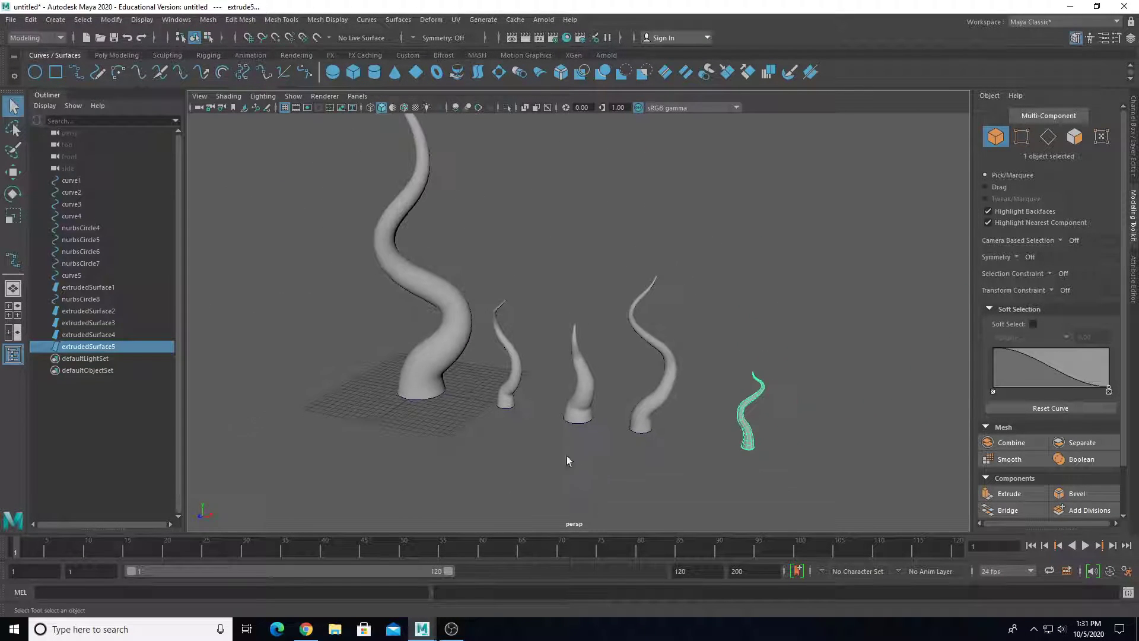
scroll(576, 464, down, 6)
alt+drag(532, 403, 577, 404)
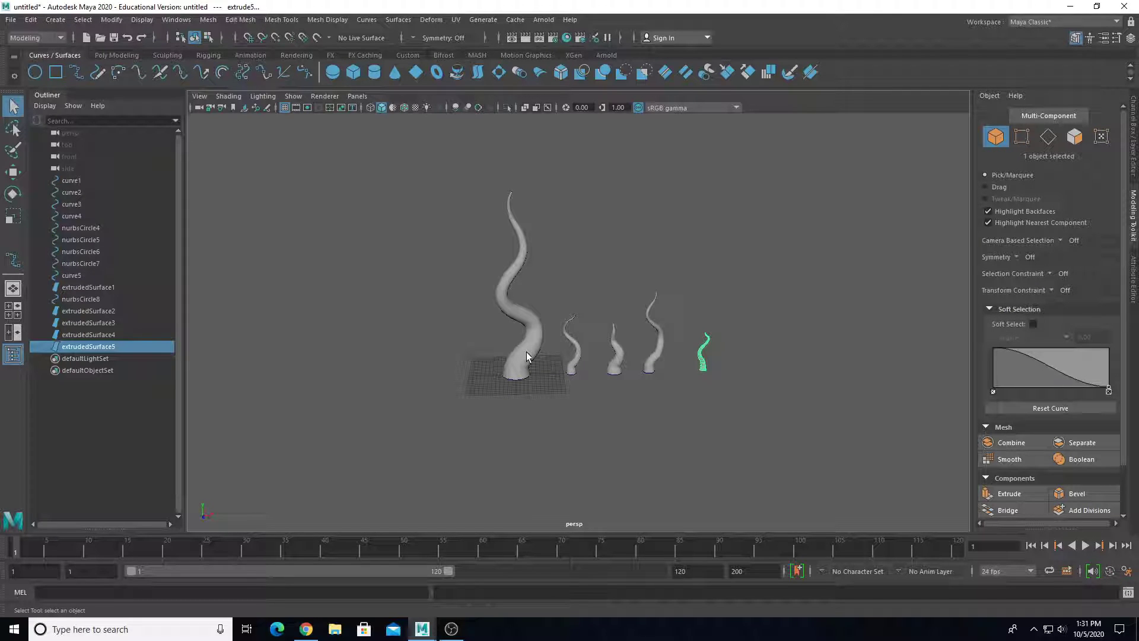
Inspect the extruded surfaces individually by selecting them in turn, frame the tall one, and clear the selection.
scroll(579, 372, up, 5)
click(629, 392)
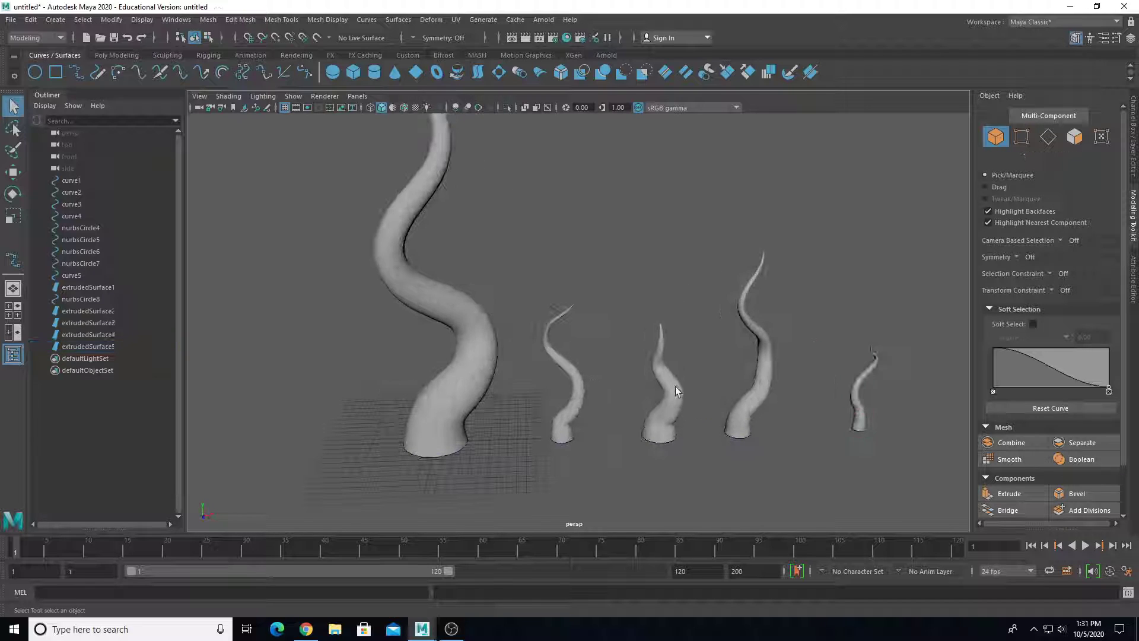
click(676, 389)
click(749, 399)
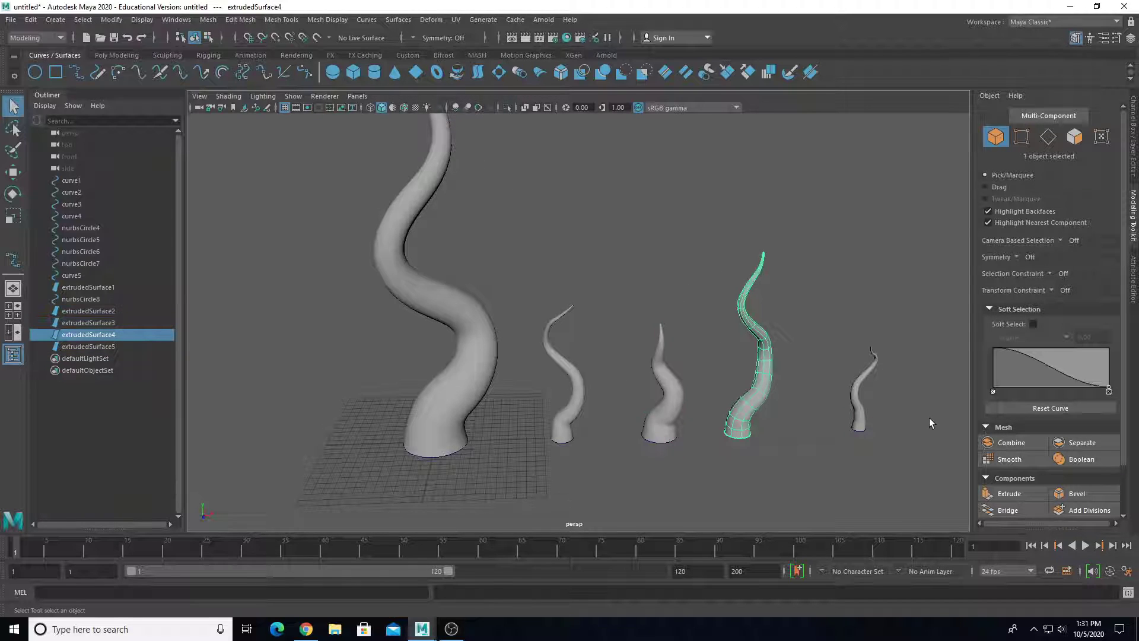
click(852, 409)
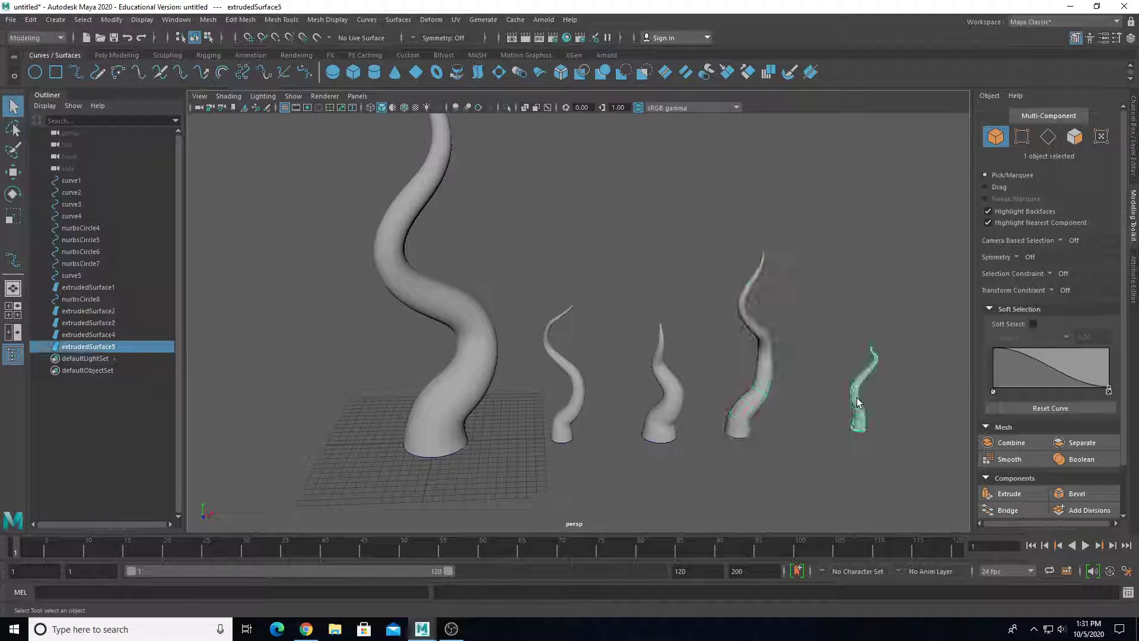
click(469, 333)
key(f)
scroll(481, 335, down, 2)
alt+drag(482, 336, 510, 394)
scroll(453, 388, up, 5)
click(585, 319)
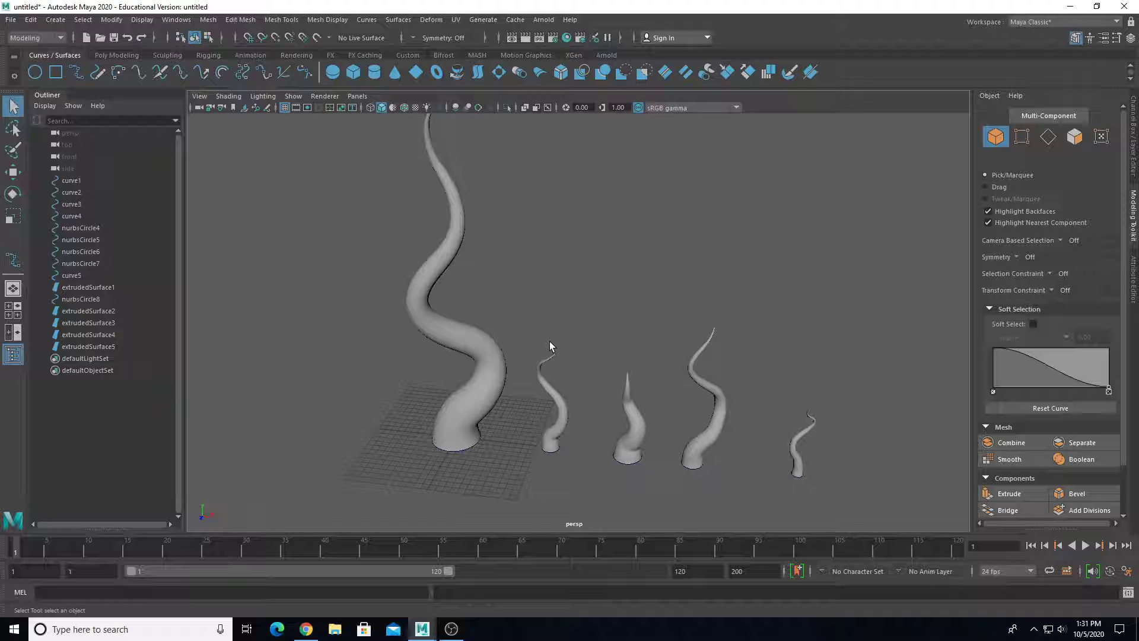
Highlight all five extruded surfaces together to review them, and clear the selection.
drag(83, 310, 74, 349)
ctrl+click(98, 288)
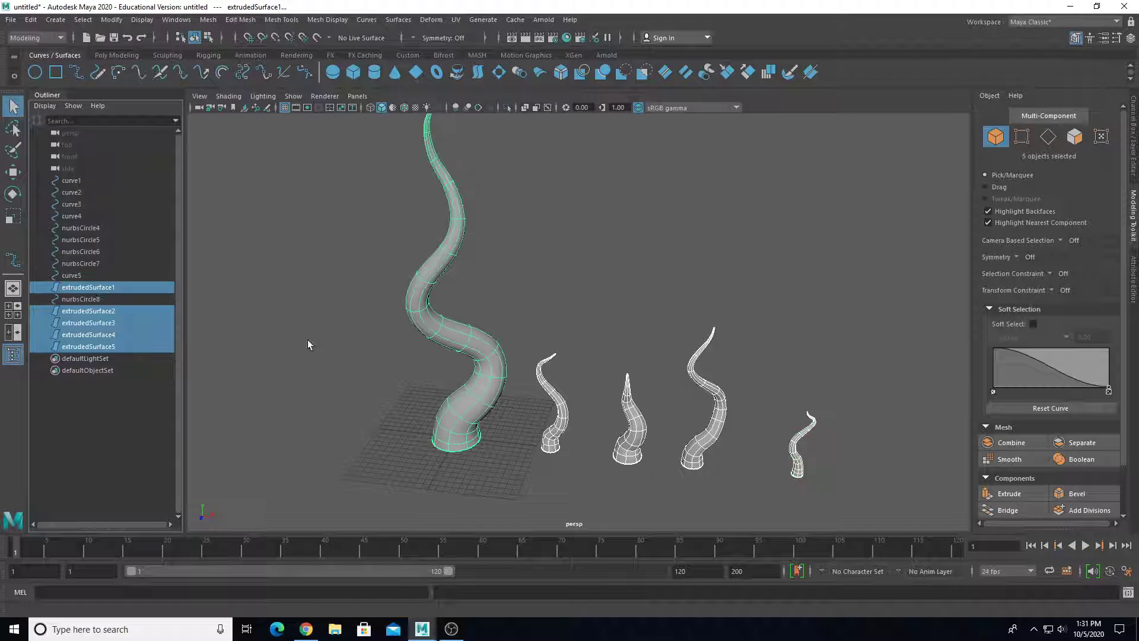
click(506, 330)
Open the NURBS to Polygons conversion options for the tall extruded surface, and place the options window clear of it.
click(471, 347)
alt+middle_drag(454, 394, 539, 425)
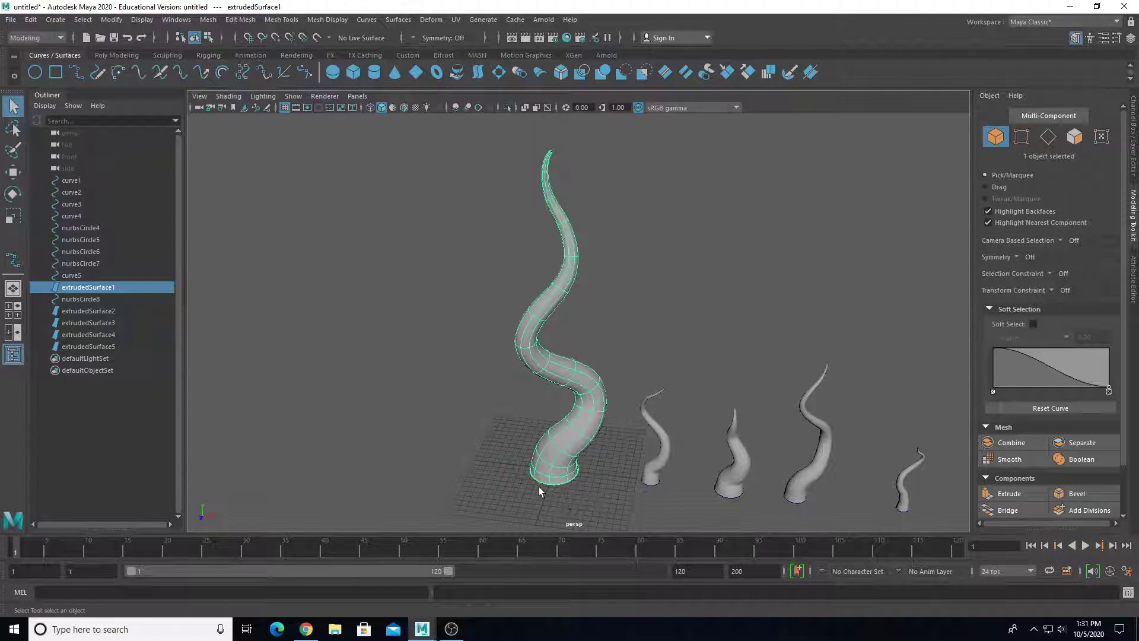
click(112, 20)
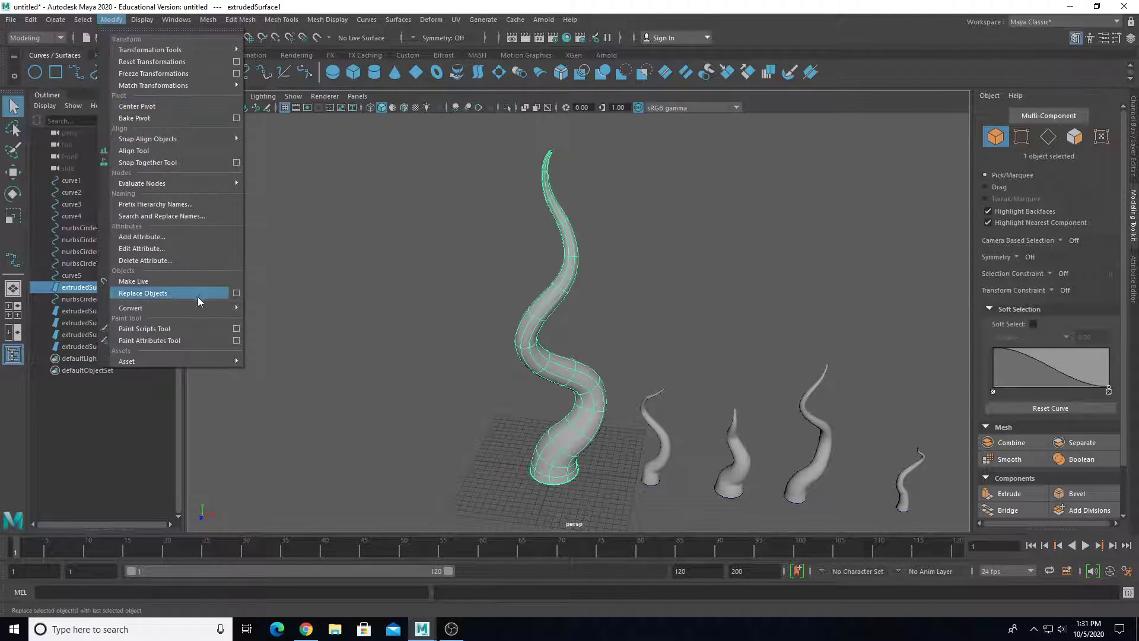
mouse_move(198, 308)
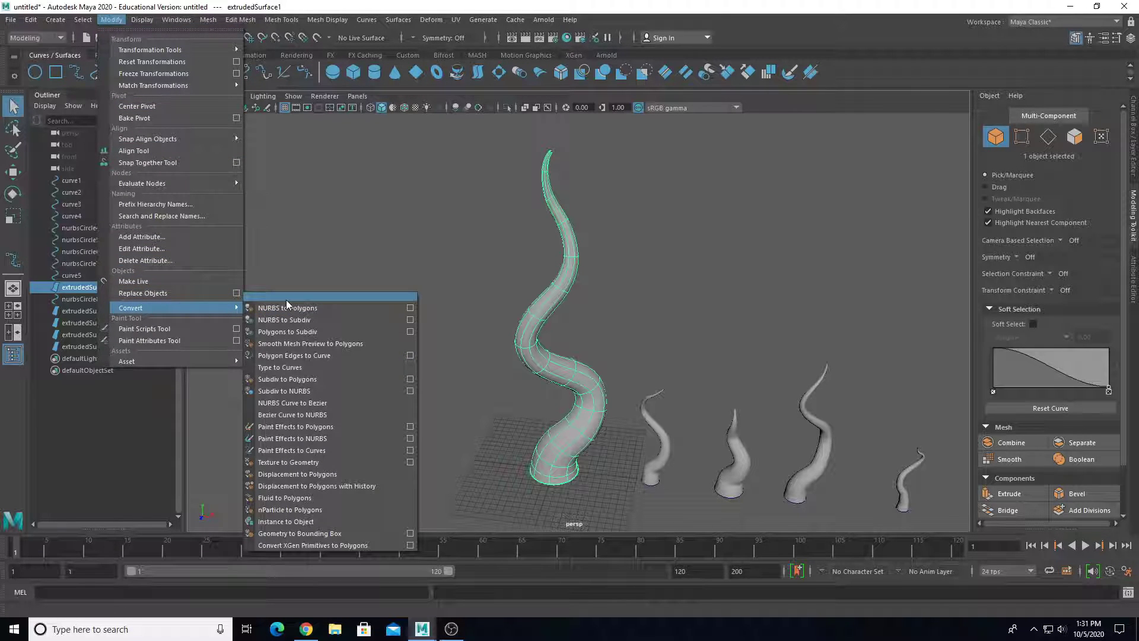
click(410, 309)
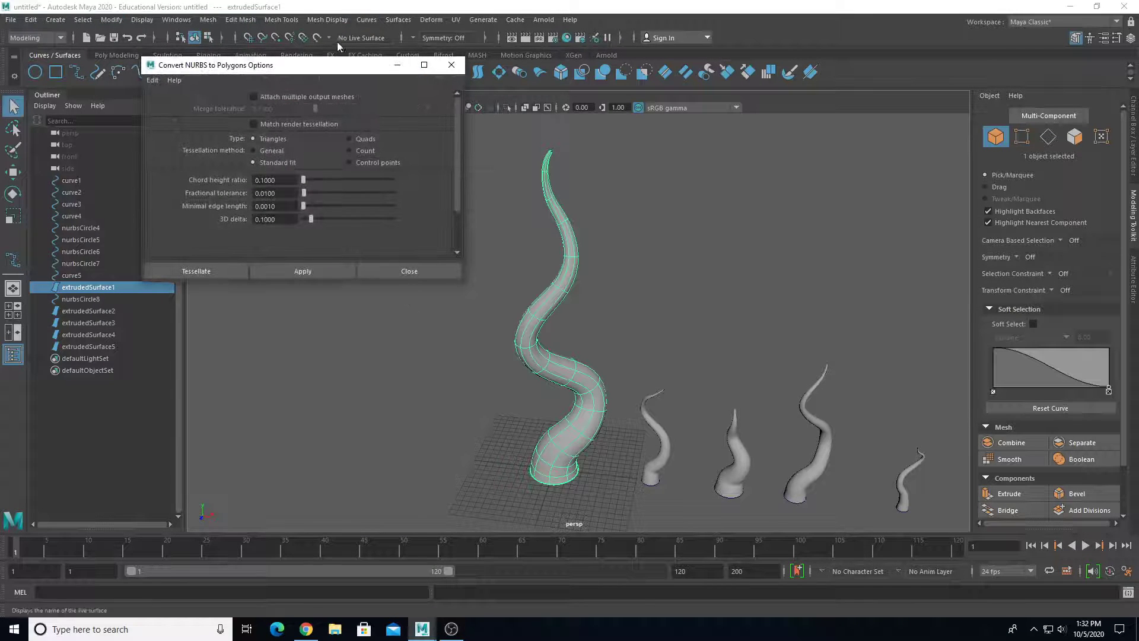
drag(328, 67, 874, 111)
alt+drag(629, 308, 537, 323)
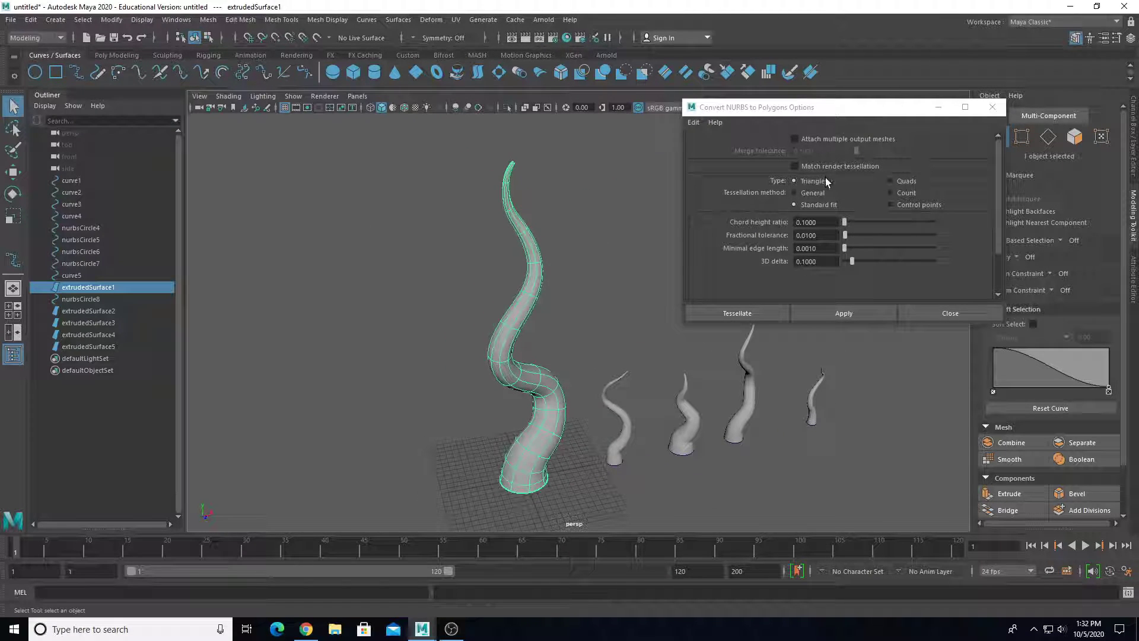
Set the conversion to quads with the General tessellation method, and set Number U to 9.
click(900, 181)
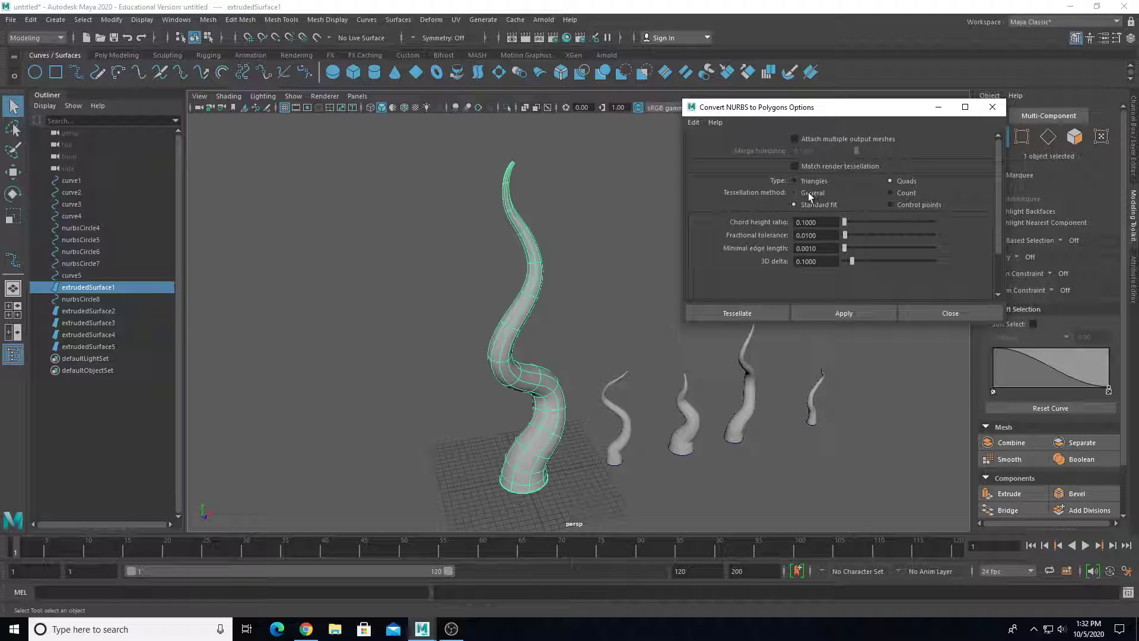
click(810, 193)
scroll(732, 232, down, 3)
alt+drag(595, 356, 562, 414)
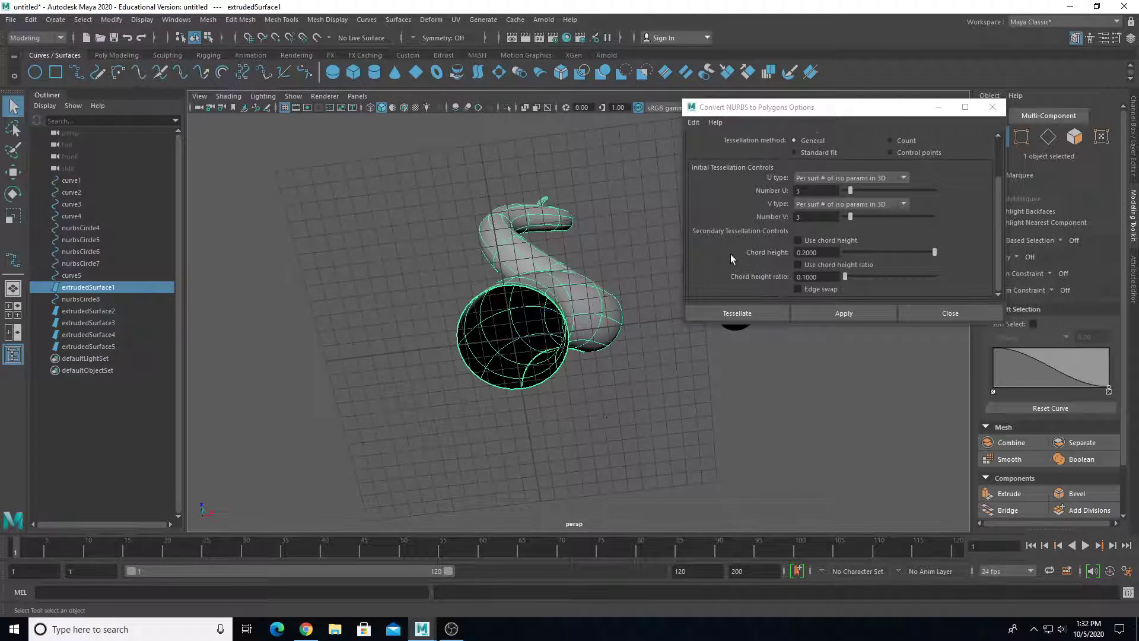
scroll(772, 261, up, 2)
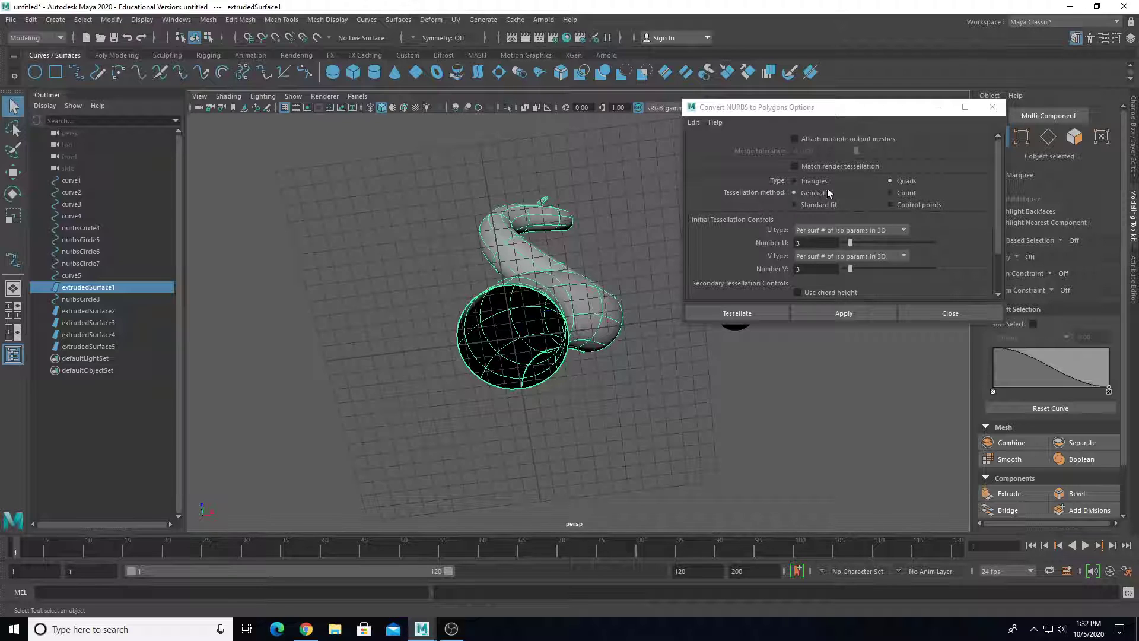
scroll(791, 246, down, 2)
double_click(817, 208)
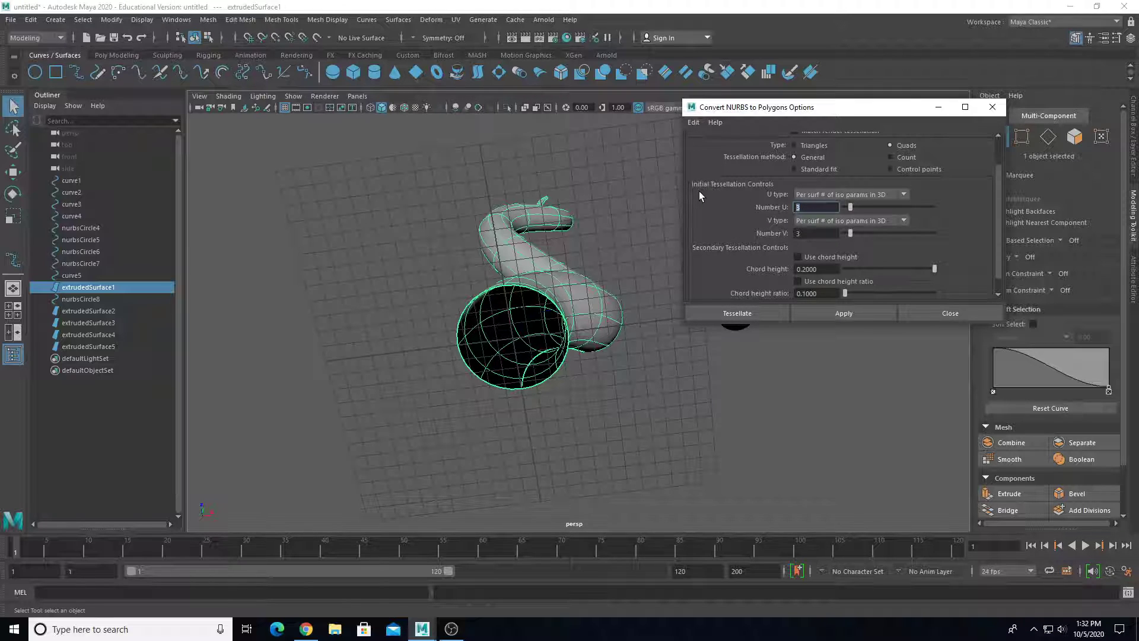
text(9)
Set Number V to 20 and convert the tall extruded surface to polygons.
alt+drag(541, 253, 481, 371)
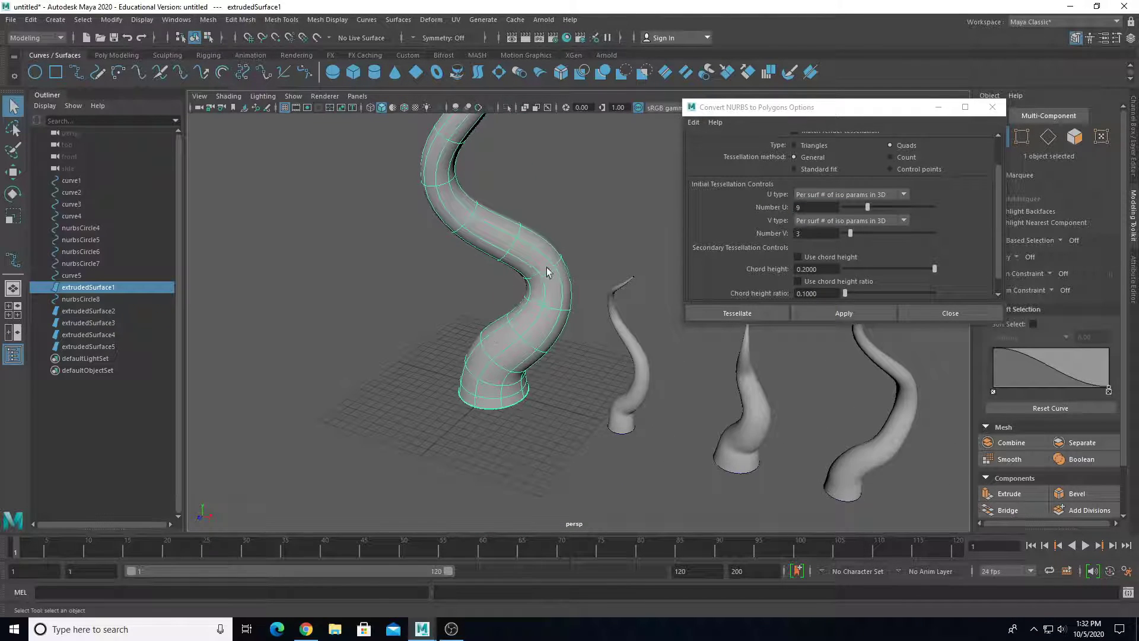
alt+drag(426, 198, 478, 320)
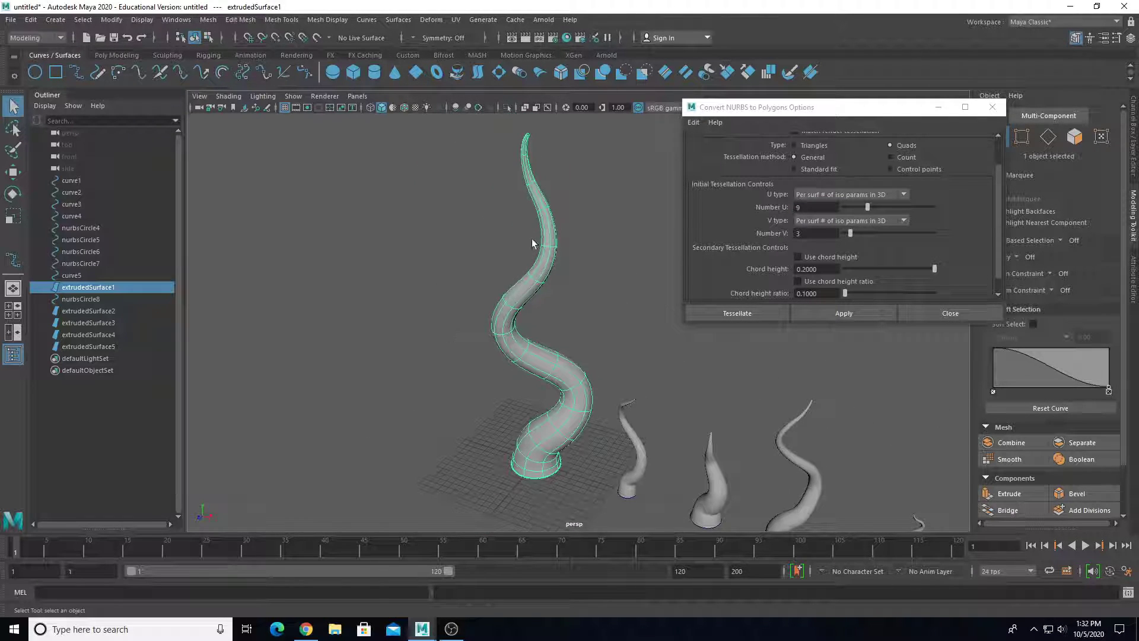
alt+drag(553, 283, 835, 222)
click(816, 233)
text(20)
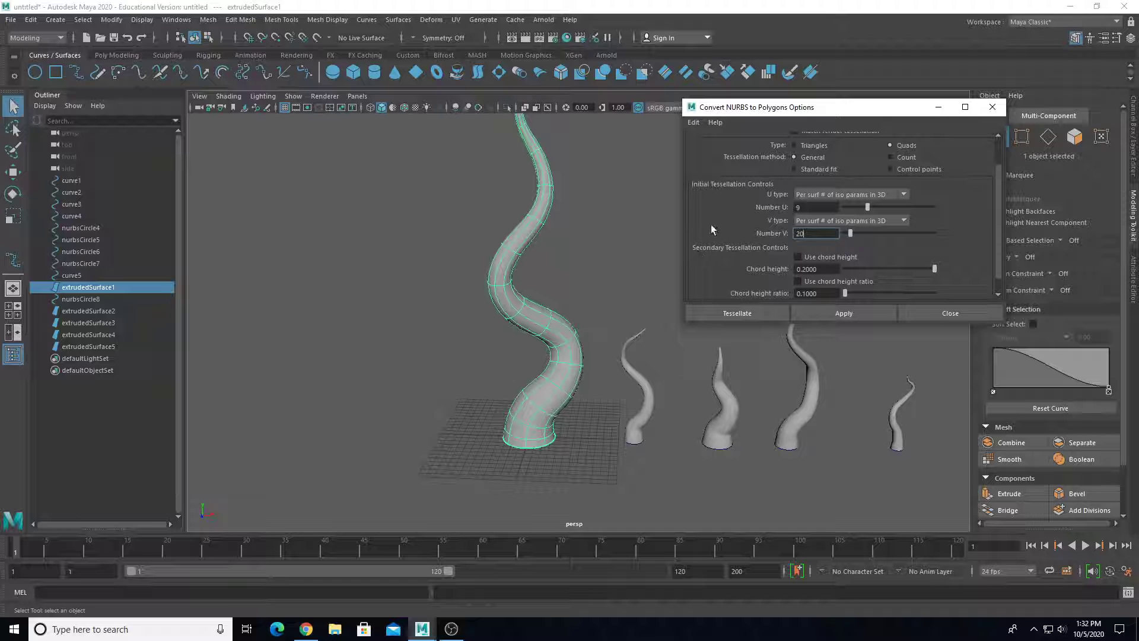
alt+drag(570, 317, 527, 333)
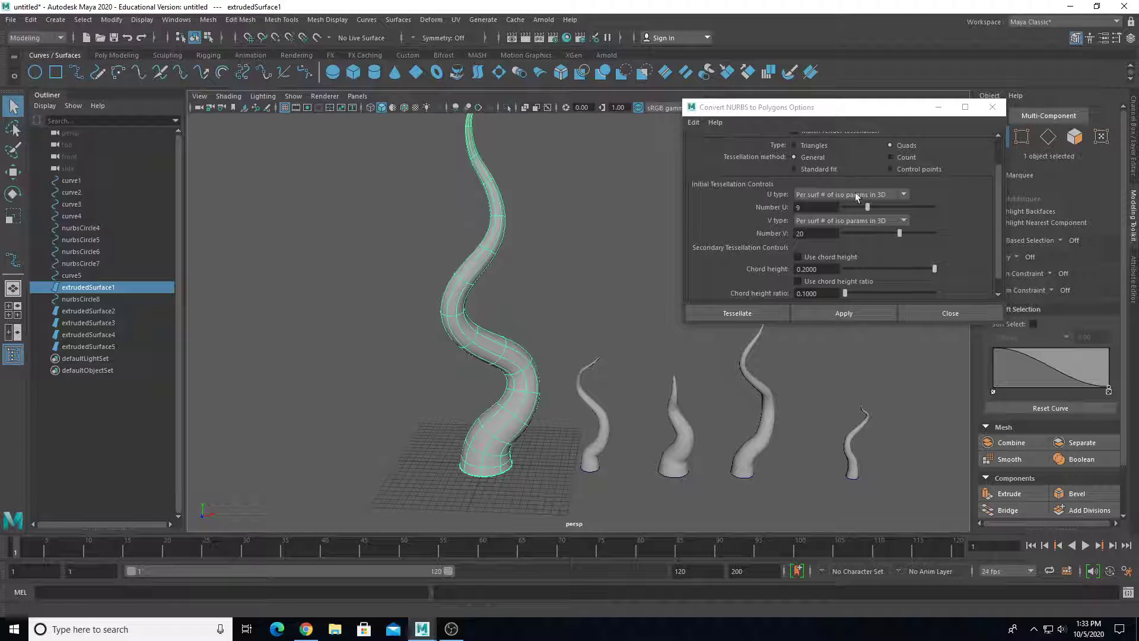
scroll(817, 227, up, 1)
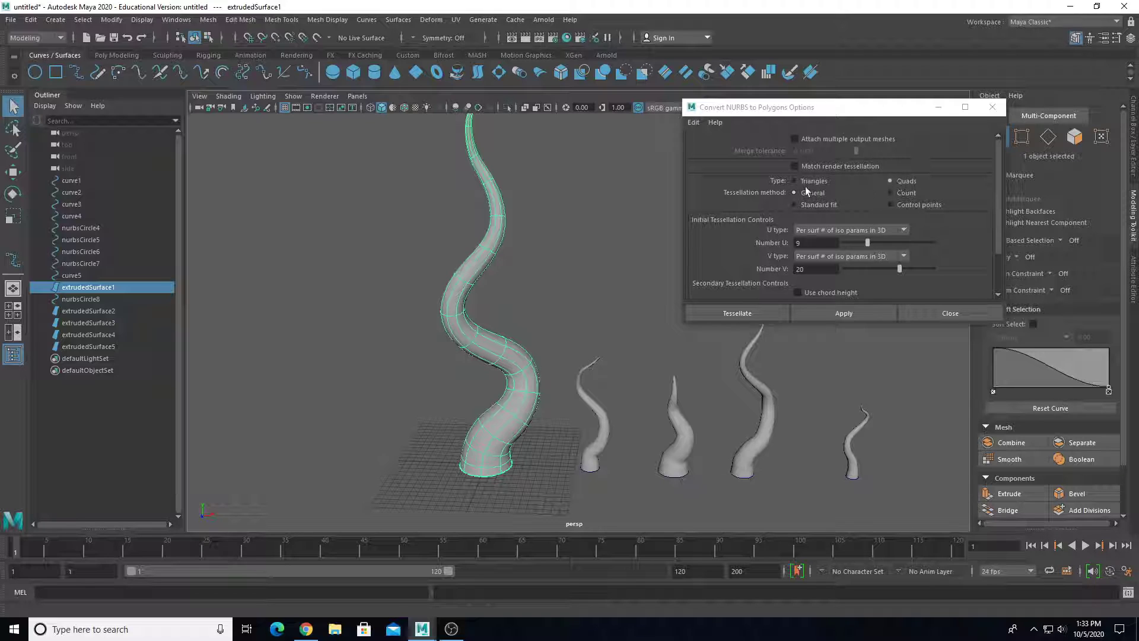
scroll(808, 214, down, 1)
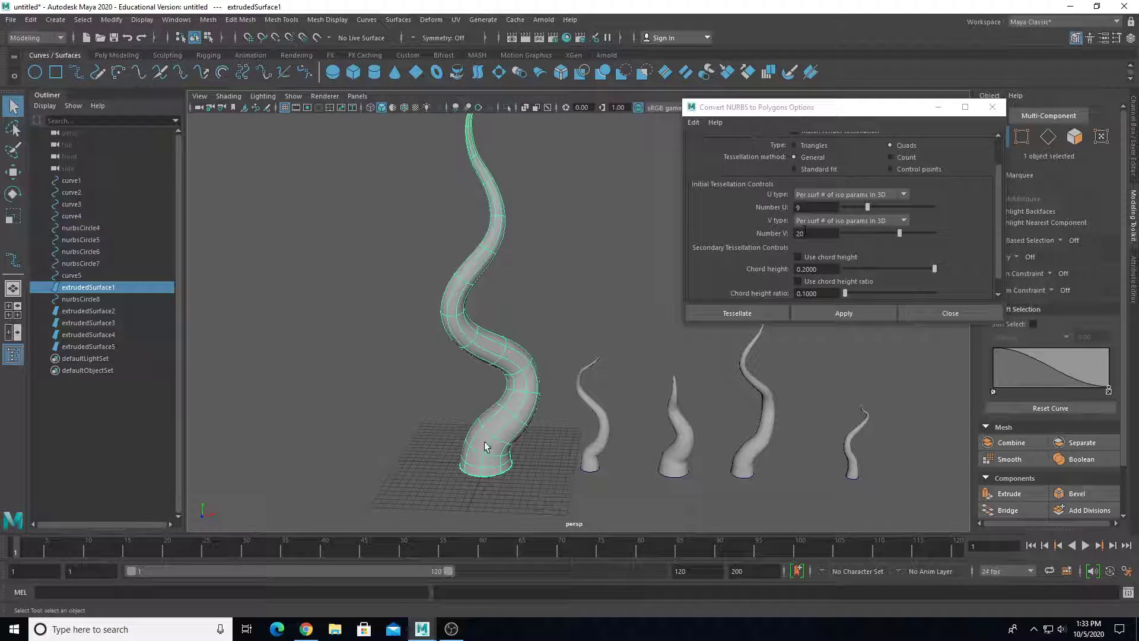
click(830, 315)
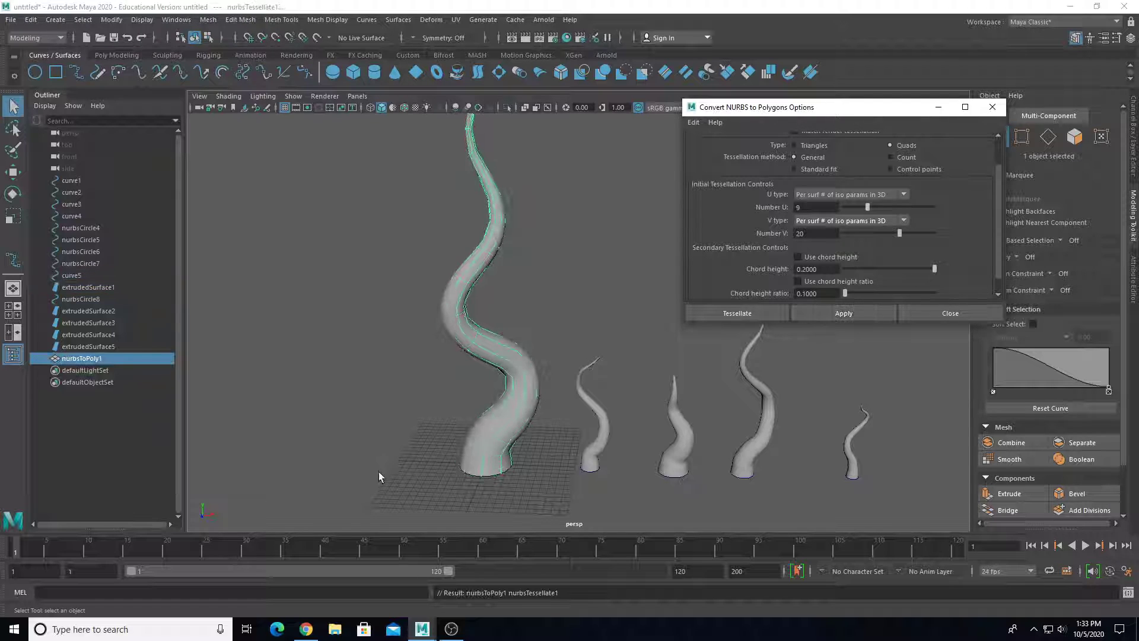
Move the converted tall mesh along the X axis, clear of its original surface.
alt+drag(377, 472, 452, 450)
alt+middle_drag(507, 416, 529, 417)
key(w)
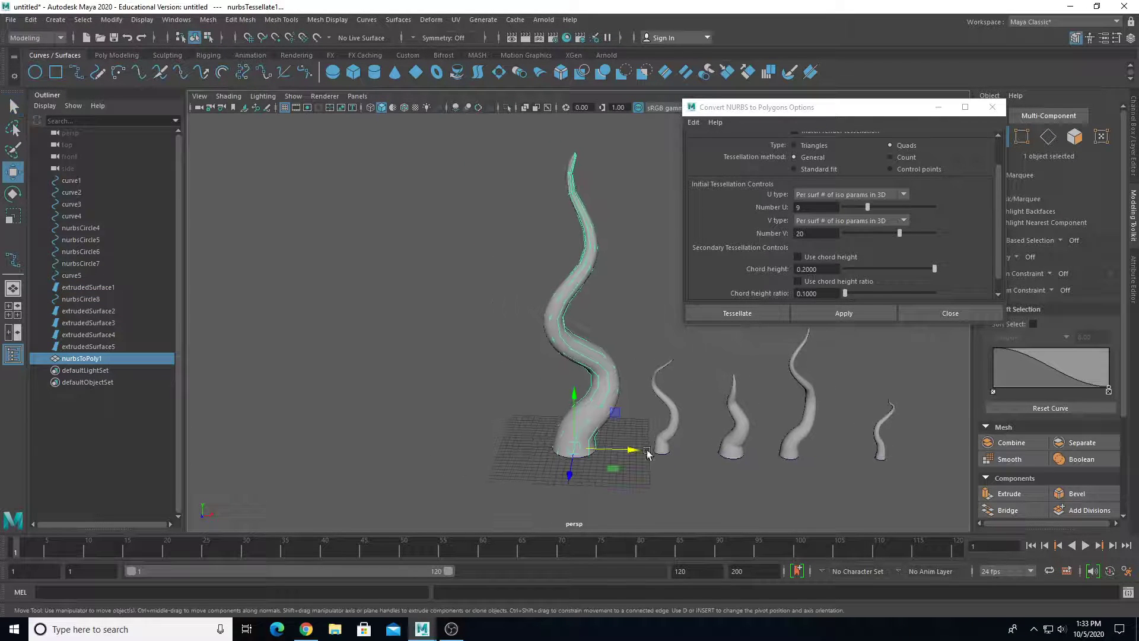
drag(621, 449, 449, 447)
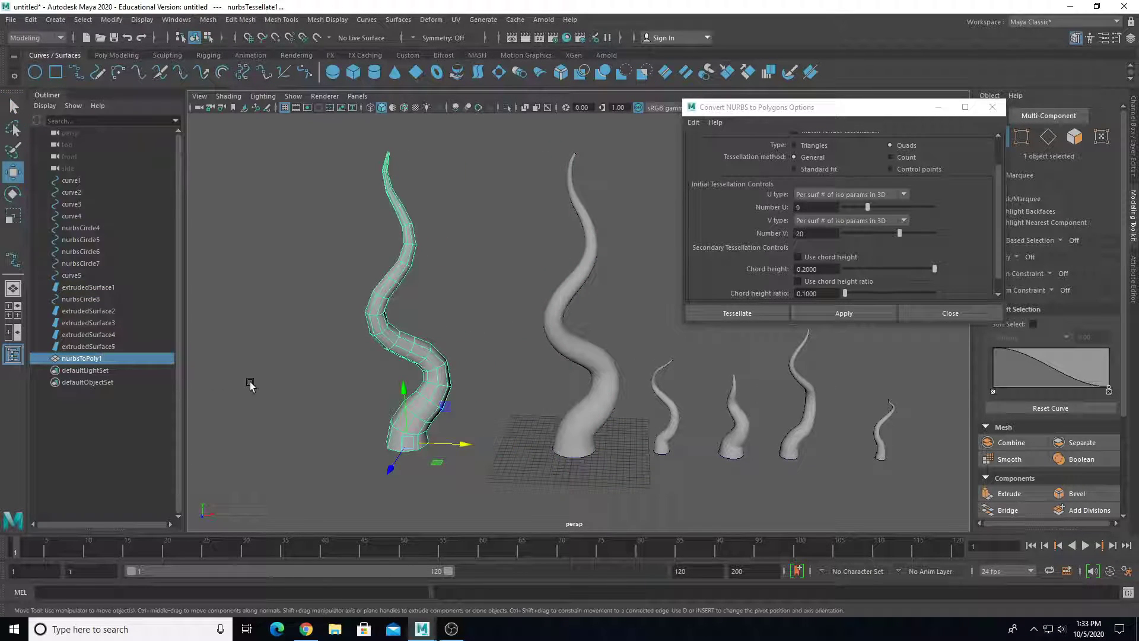
Examine the converted tall mesh from several angles and delete it.
alt+right_drag(318, 394, 531, 332)
alt+drag(531, 332, 611, 364)
click(616, 366)
alt+right_drag(618, 369, 576, 349)
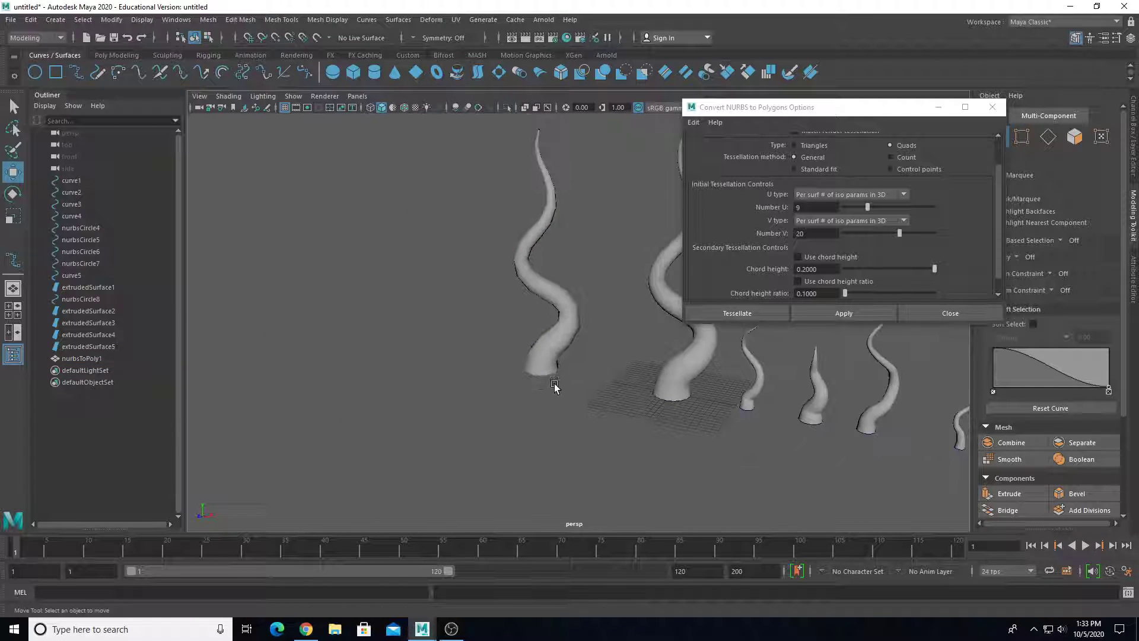
alt+right_drag(554, 386, 580, 400)
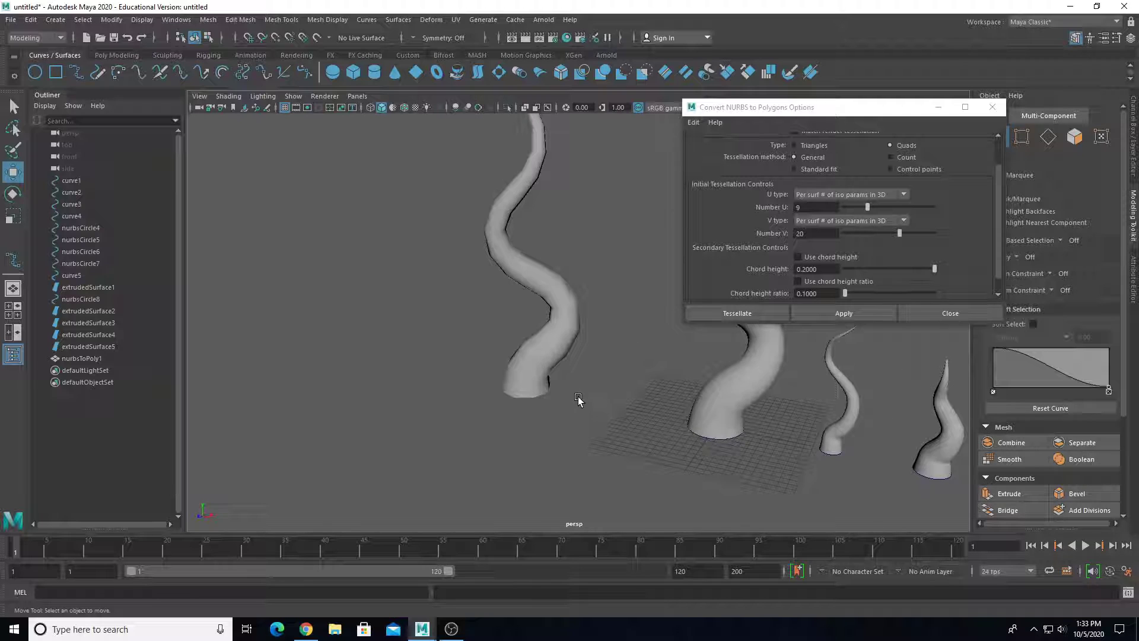
click(562, 296)
alt+drag(554, 318, 593, 284)
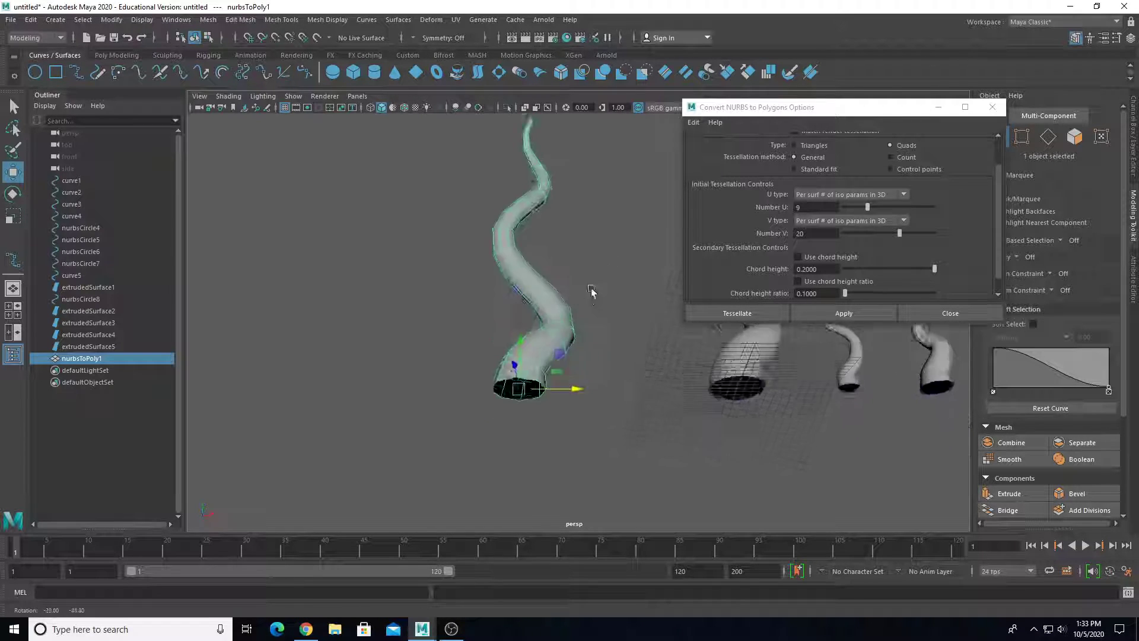
key(Delete)
Set Number V to 30 and convert the tall extruded surface to polygons again.
click(739, 356)
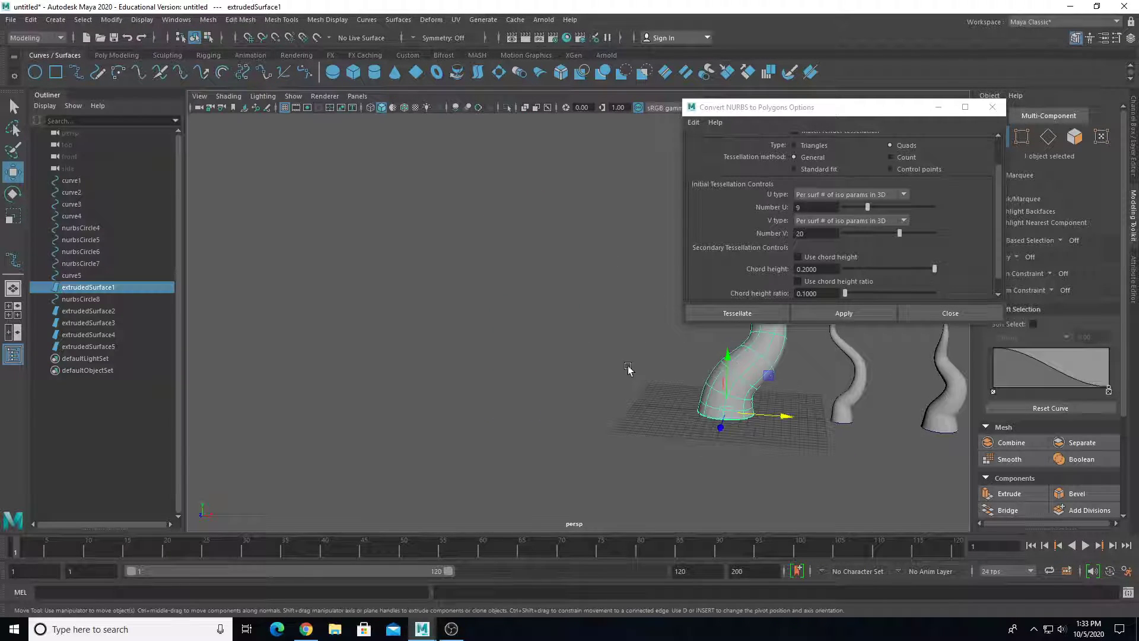
key(f)
click(699, 221)
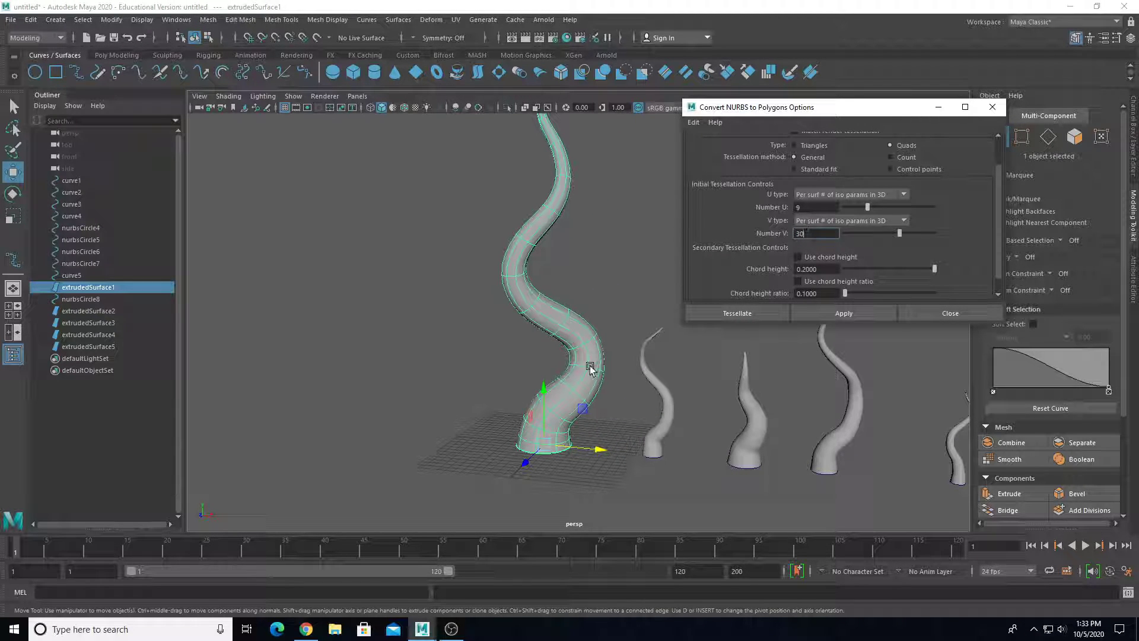
click(843, 313)
Move the new tall polygon mesh along the X axis, well away from the original surface, and check its shape.
drag(602, 450, 394, 449)
click(442, 393)
scroll(394, 450, down, 2)
alt+middle_drag(395, 450, 426, 502)
alt+drag(425, 503, 610, 394)
click(457, 392)
Convert the small extruded surface nearest the tall one to polygons with Number V set to 20.
click(610, 394)
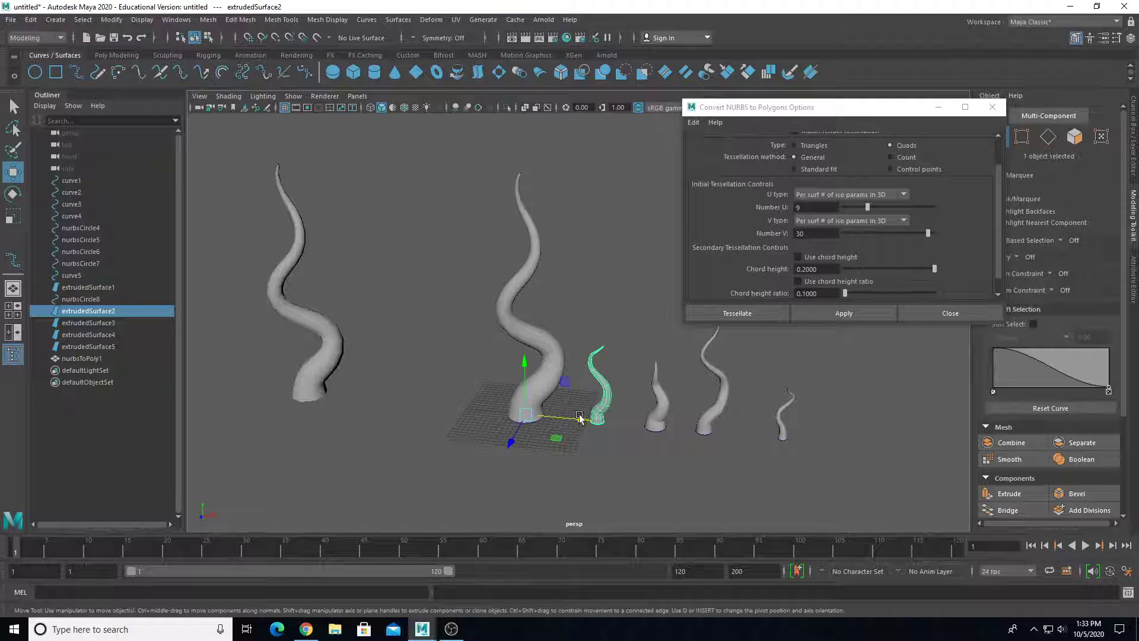
scroll(580, 416, up, 2)
alt+middle_drag(573, 461, 528, 413)
scroll(528, 414, down, 1)
double_click(816, 233)
text(20)
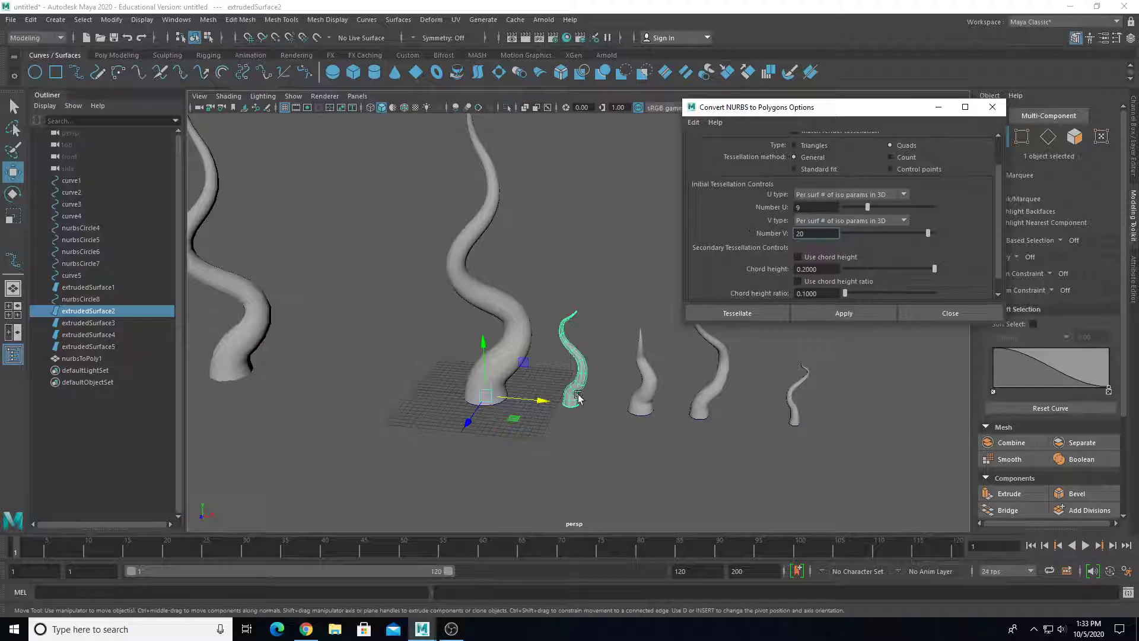
click(835, 315)
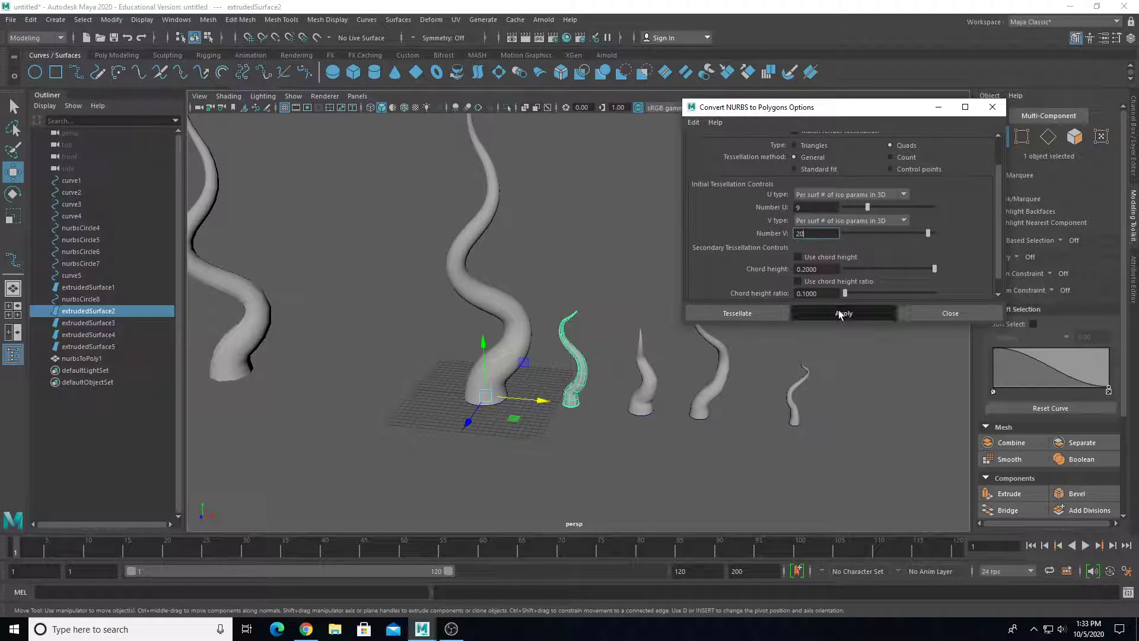
Move the small converted mesh next to the tall polygon mesh and center its pivot.
drag(539, 401, 412, 386)
key(ctrl+z)
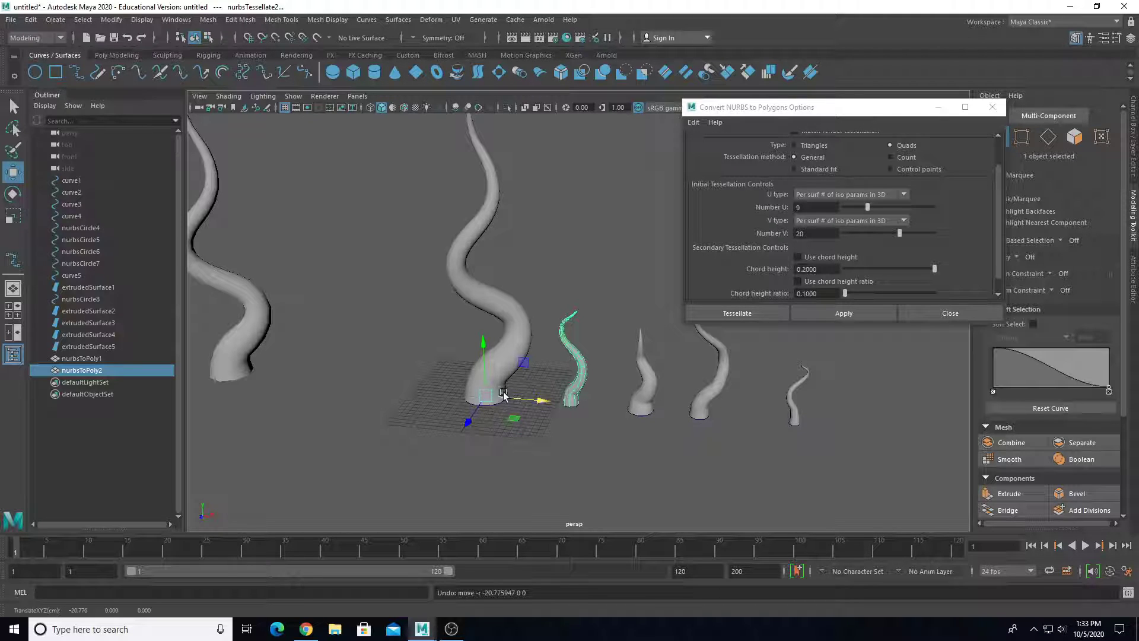
drag(540, 402, 375, 386)
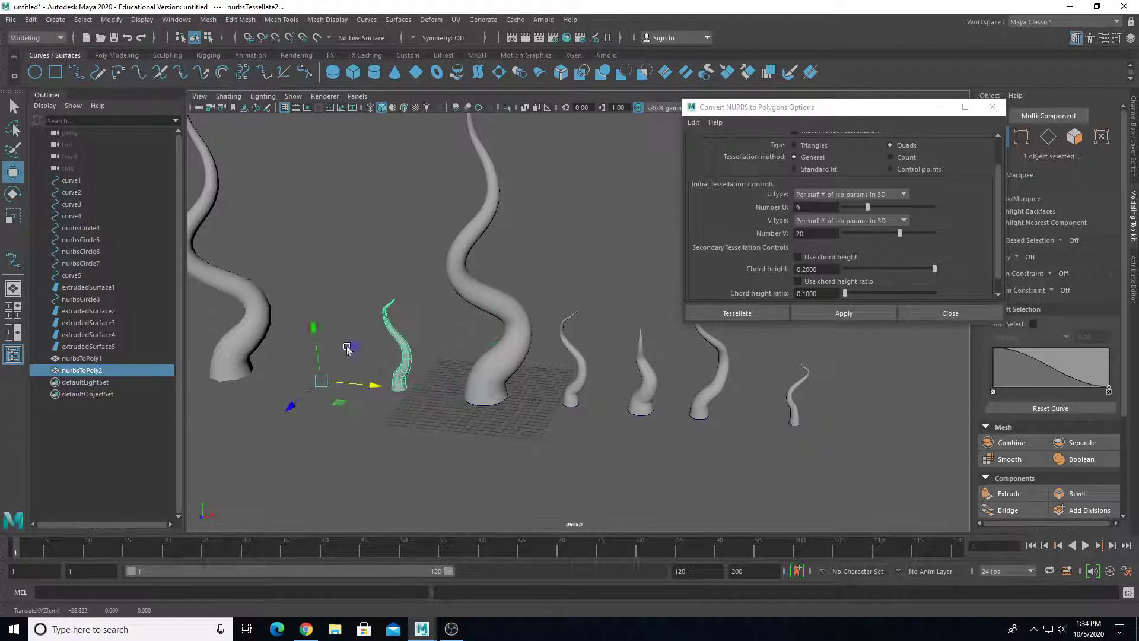
click(113, 20)
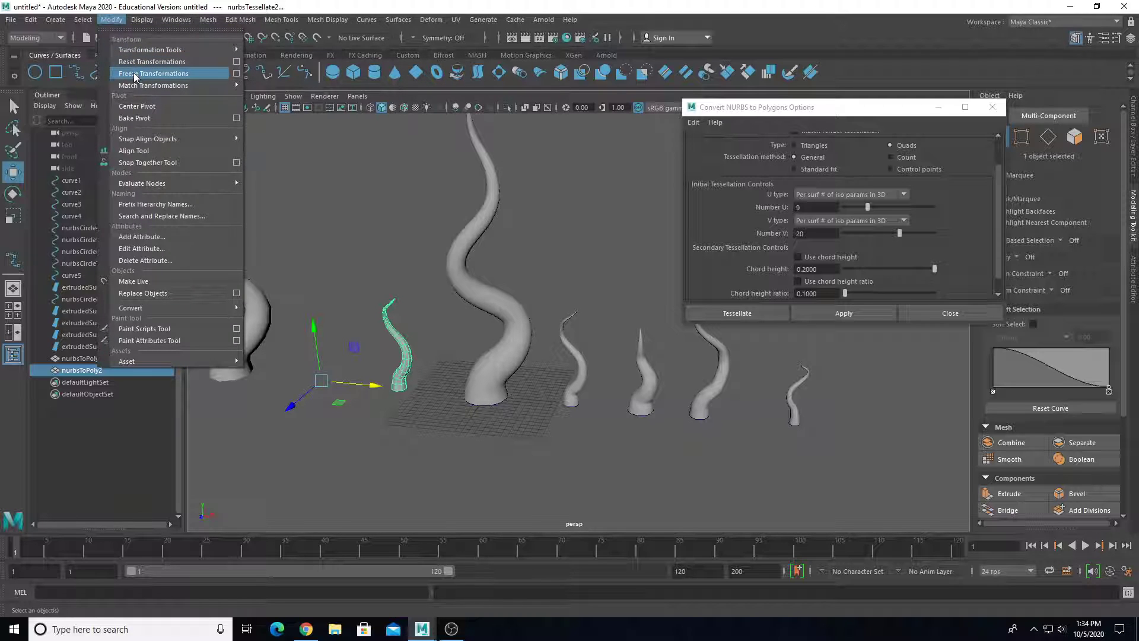
click(137, 105)
drag(445, 348, 359, 340)
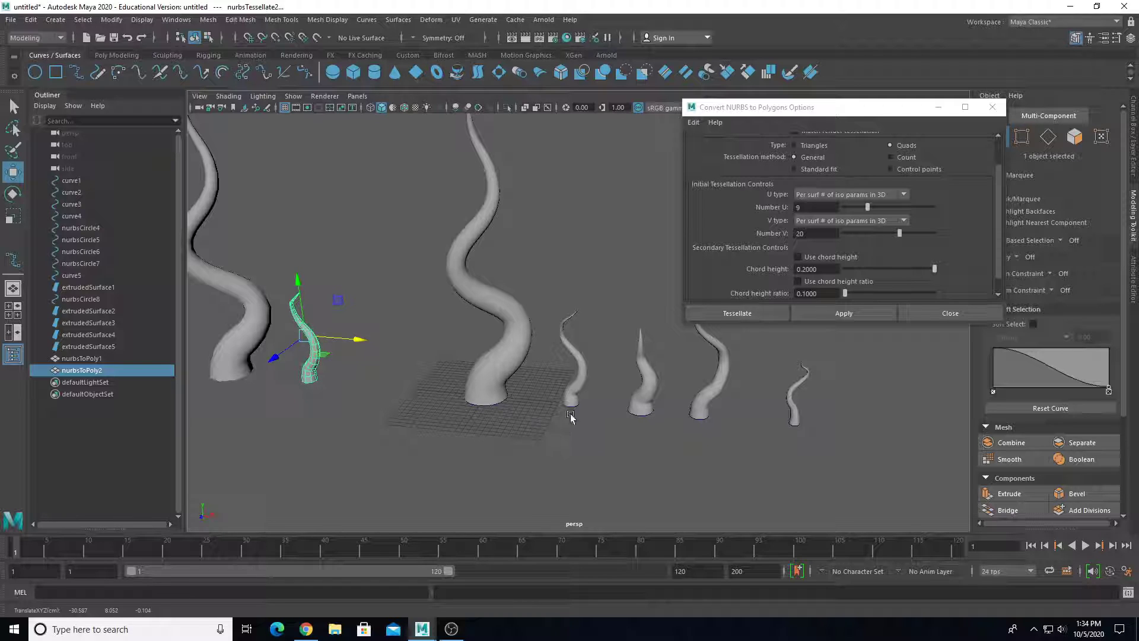
Convert extrudedSurface3, the short thick tentacle, to polygons with the same settings.
click(644, 389)
scroll(561, 409, up, 3)
scroll(563, 409, up, 2)
alt+middle_drag(562, 409, 607, 356)
click(821, 315)
Move the short thick mesh along the X axis to the converted group and center its pivot.
scroll(608, 356, down, 3)
drag(560, 361, 249, 359)
click(111, 19)
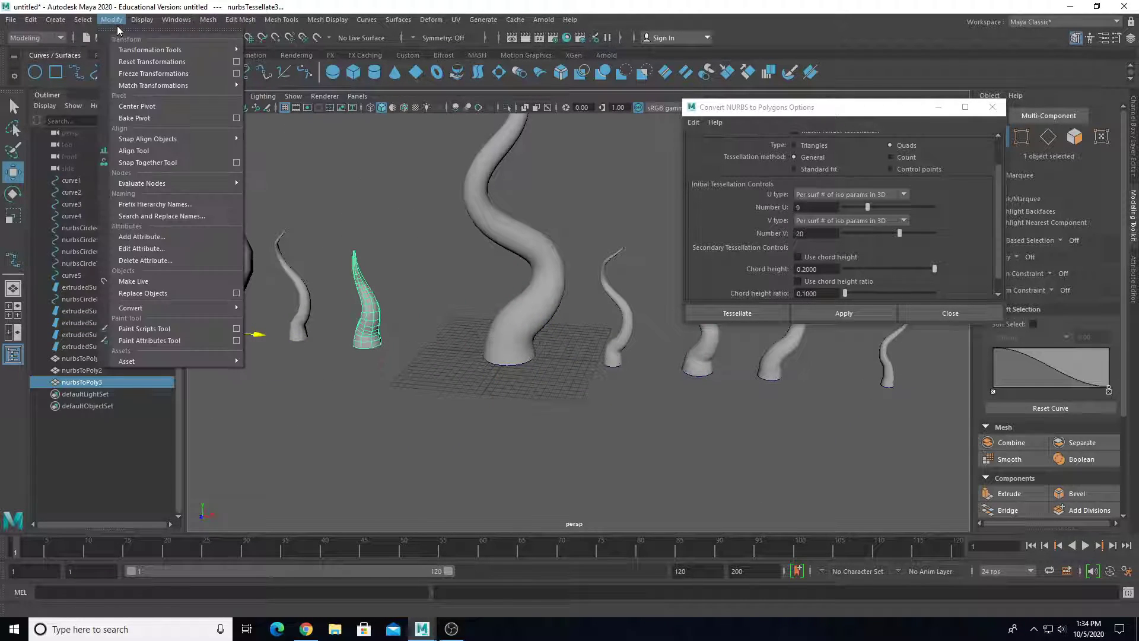
click(137, 106)
Convert extrudedSurface4 to polygons with the same settings.
click(775, 350)
key(f)
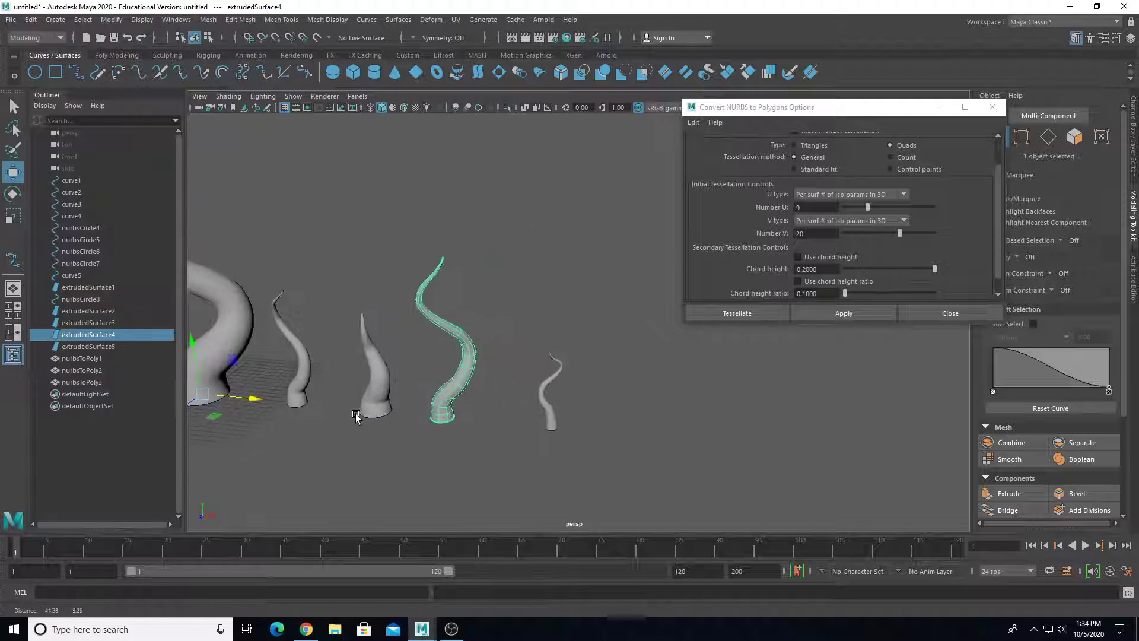
click(841, 315)
Move the mesh converted from extrudedSurface4 beside the other polygon tentacles and center its pivot.
alt+middle_drag(332, 453, 622, 439)
scroll(623, 439, down, 1)
drag(591, 358, 301, 363)
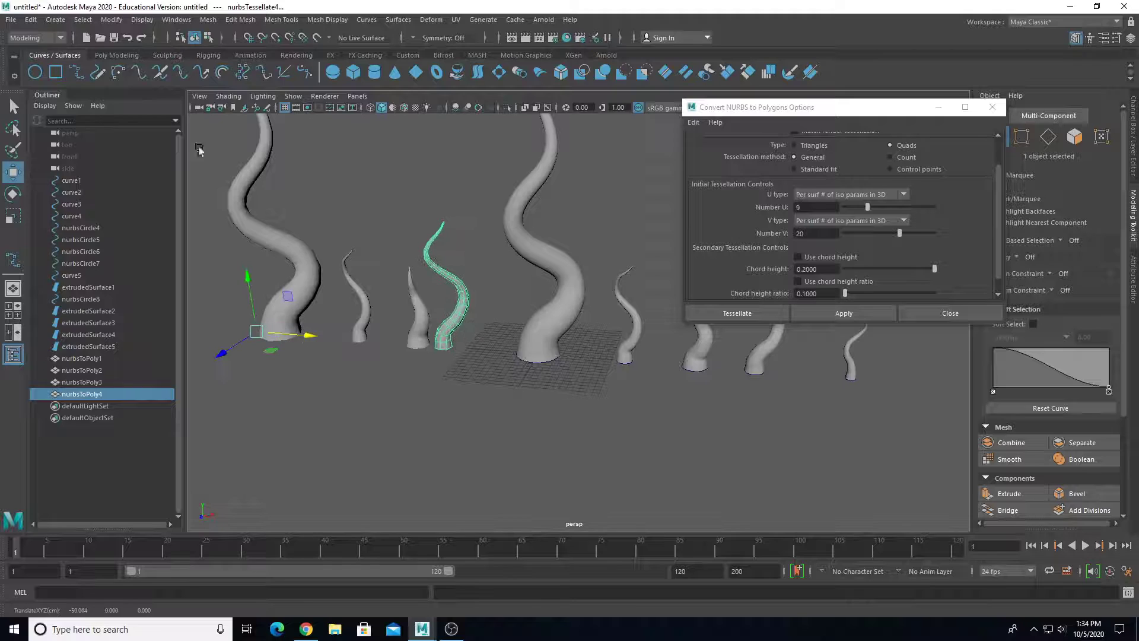
click(112, 19)
click(146, 107)
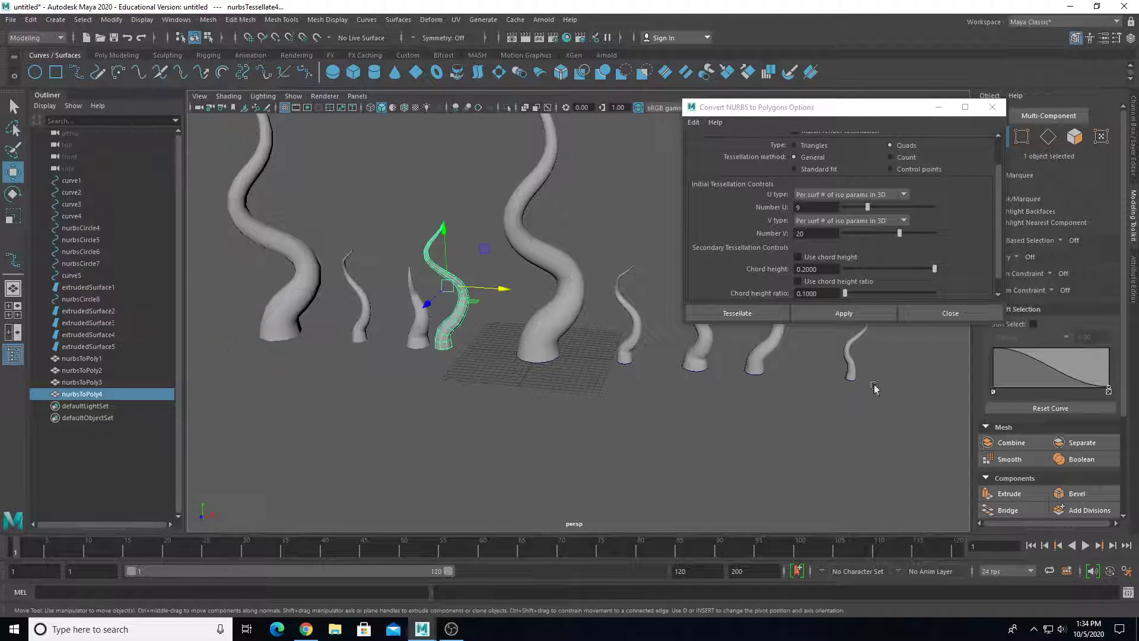
Convert extrudedSurface5, the thin tentacle at the end of the row, to polygons with the same settings.
click(862, 358)
alt+middle_drag(833, 383, 718, 389)
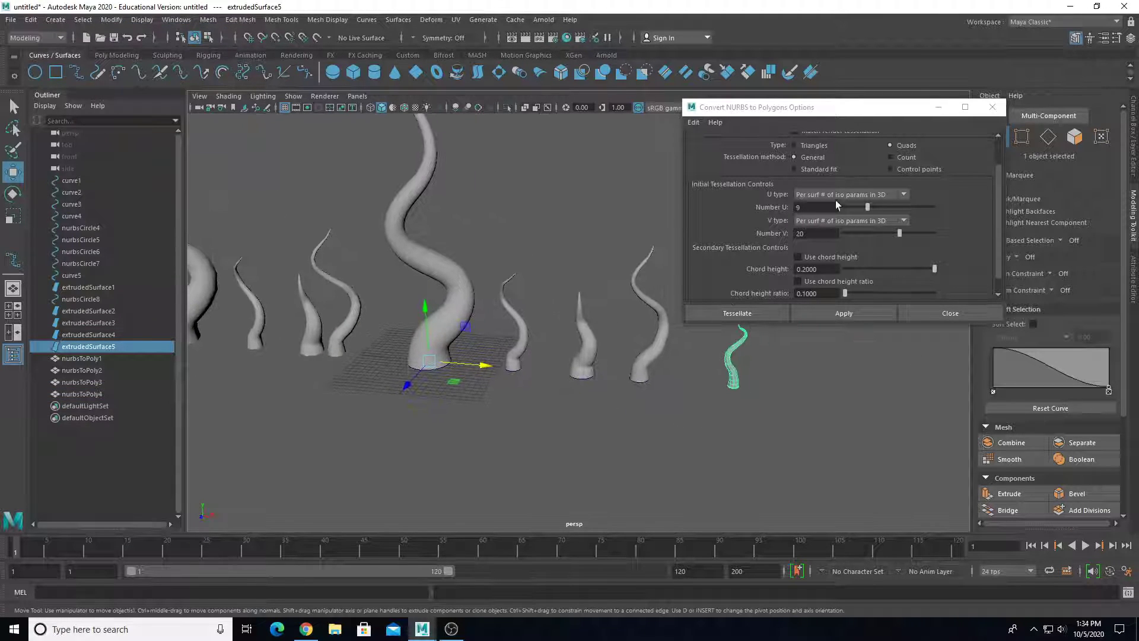
scroll(864, 165, up, 2)
scroll(812, 212, down, 2)
click(843, 312)
Move the thin converted mesh along the X axis past the original tall surface and center its pivot.
drag(477, 365, 204, 366)
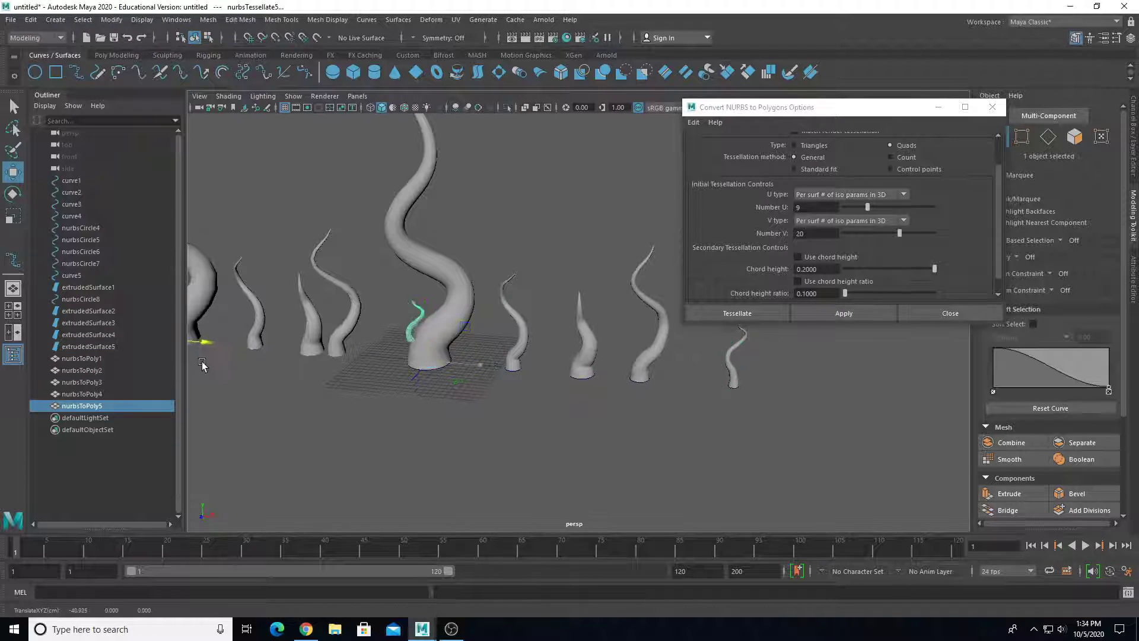
click(111, 19)
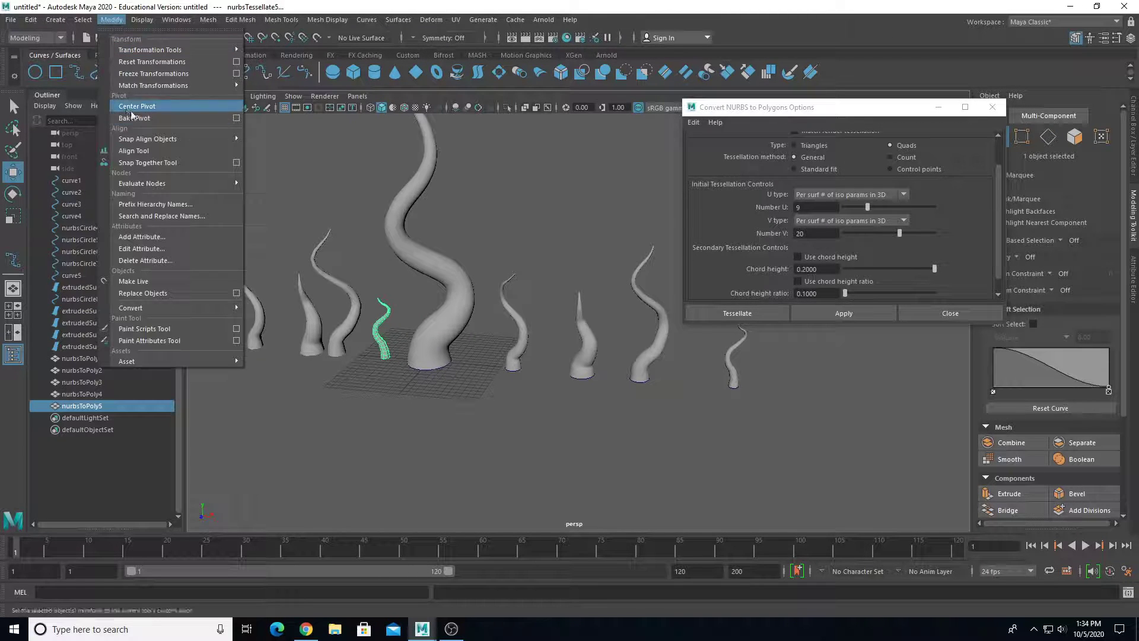
click(133, 107)
Select all five polygon meshes and move them together along the X axis, farther from the original surfaces.
scroll(475, 369, down, 3)
alt+middle_drag(487, 375, 586, 377)
drag(286, 283, 433, 321)
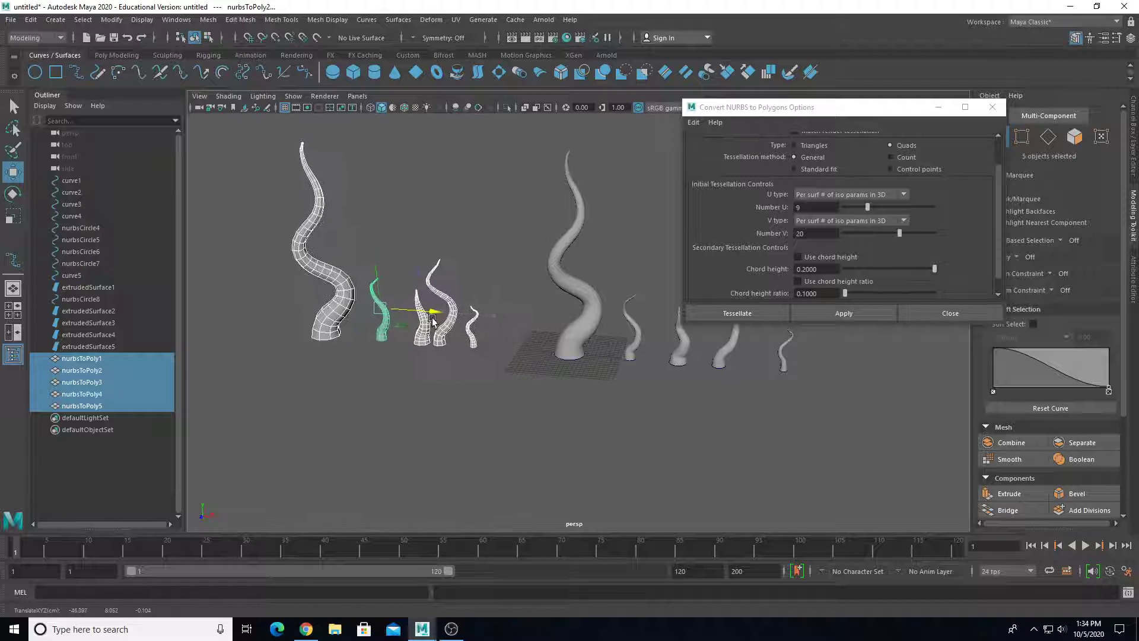
Select the original NURBS group and the five polygon meshes in turn, and close the conversion options.
alt+middle_drag(517, 290, 389, 305)
drag(401, 300, 700, 473)
click(950, 313)
alt+middle_drag(198, 335, 318, 394)
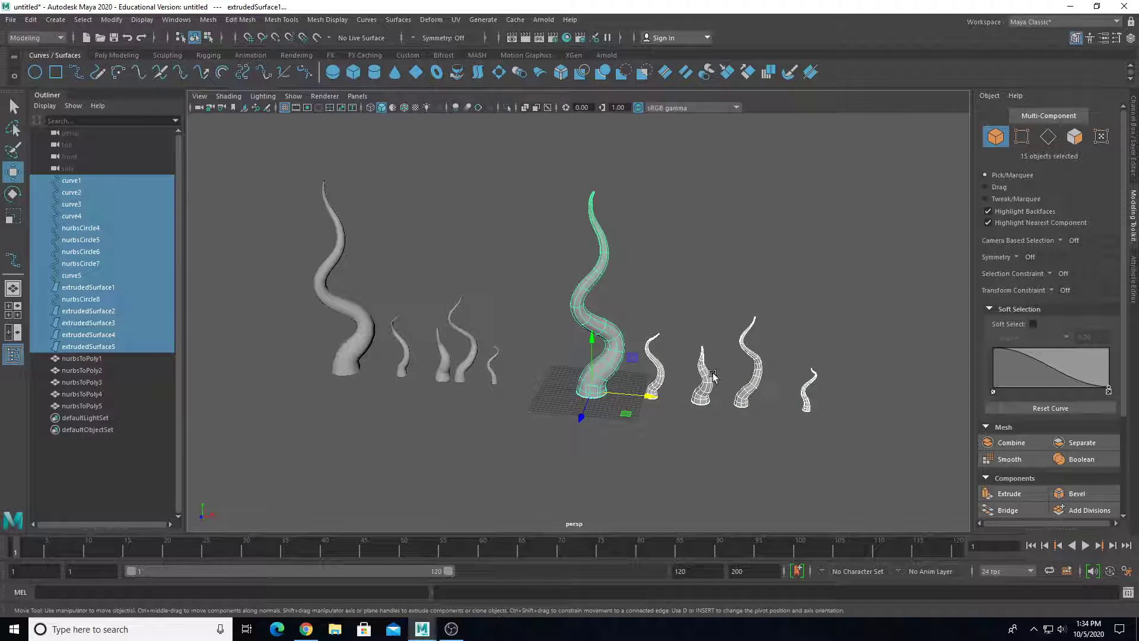
drag(252, 299, 494, 372)
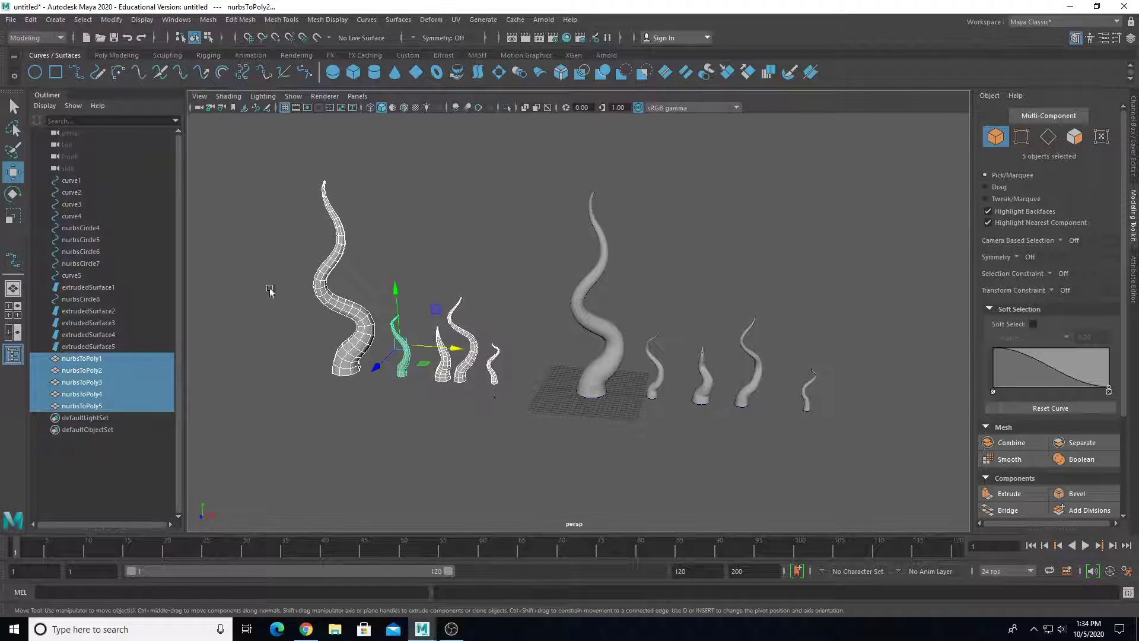
Delete the history of the five polygon meshes, then delete the original extruded surfaces with their curves and circles.
click(30, 19)
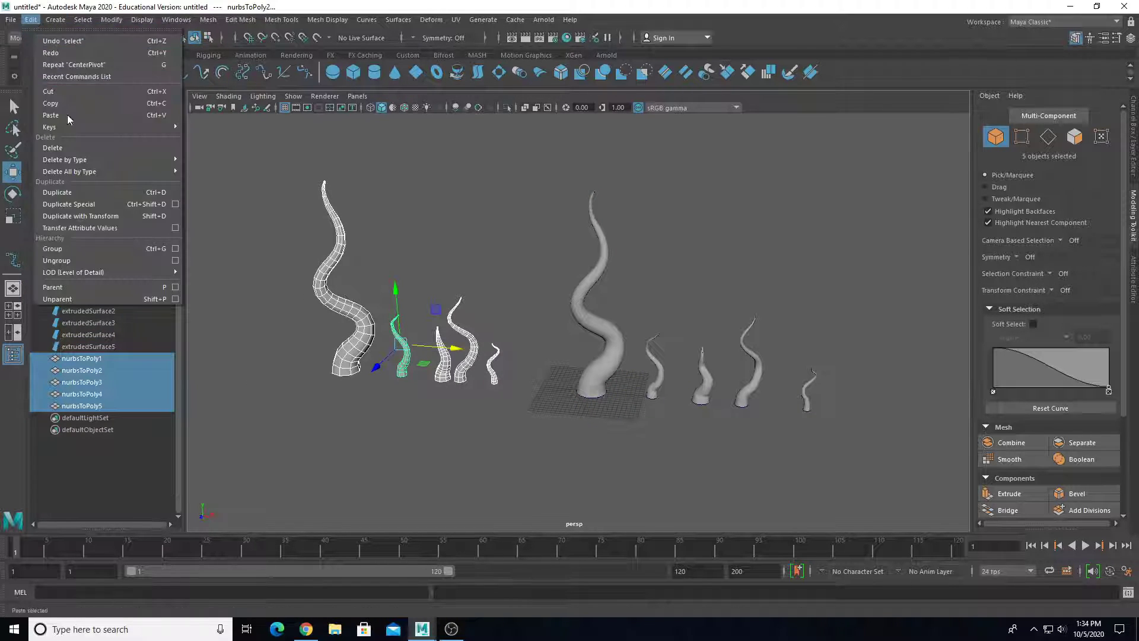
mouse_move(84, 165)
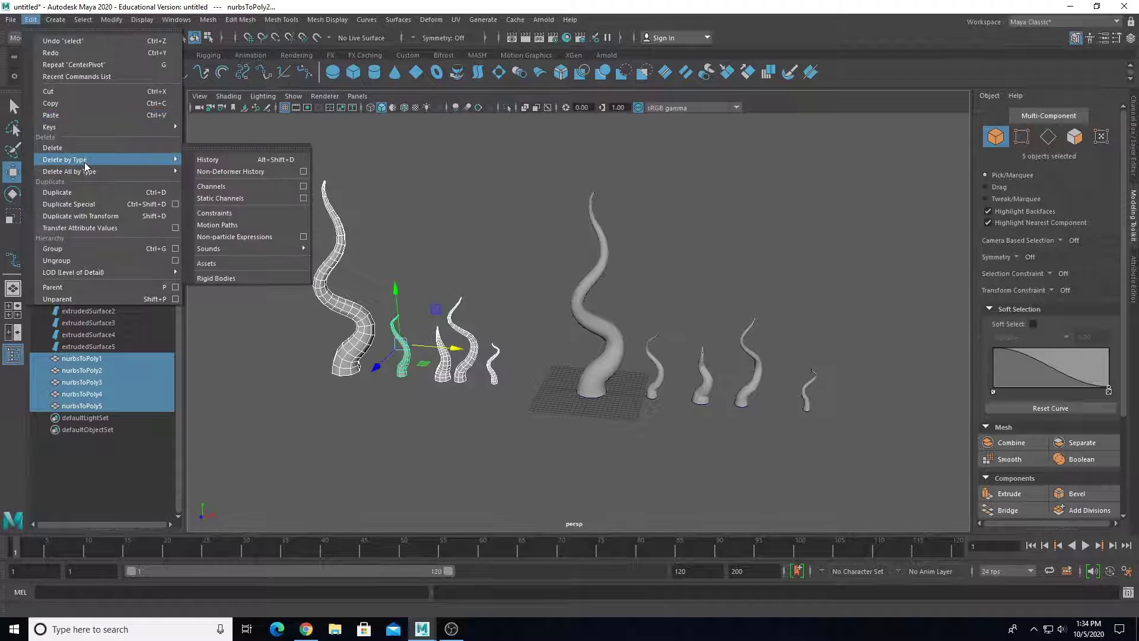
click(217, 160)
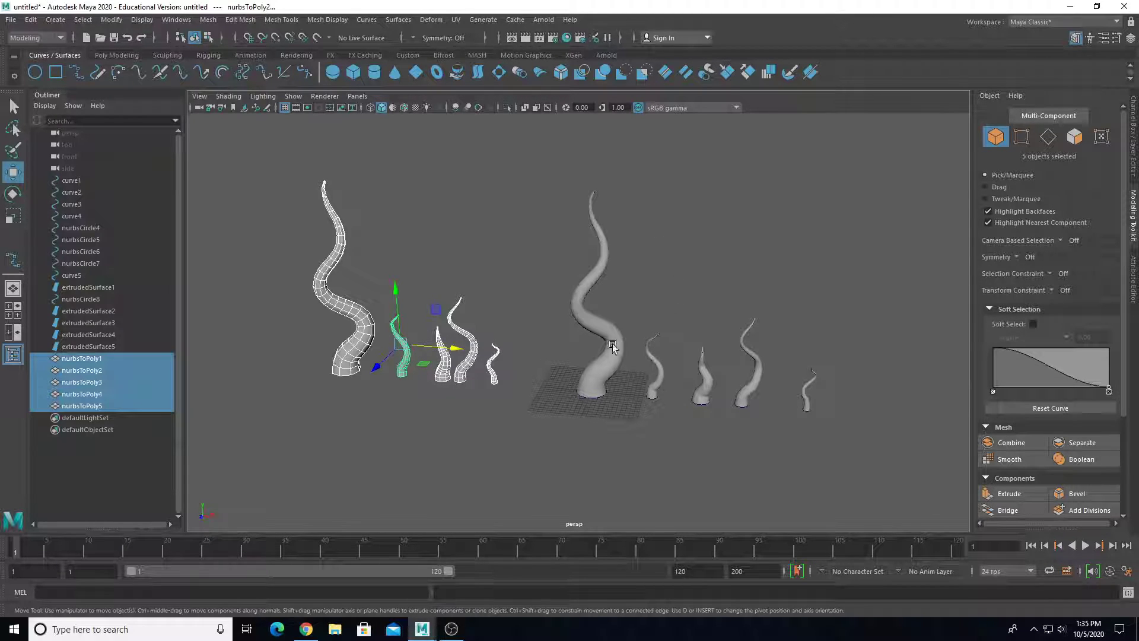
drag(548, 147, 921, 470)
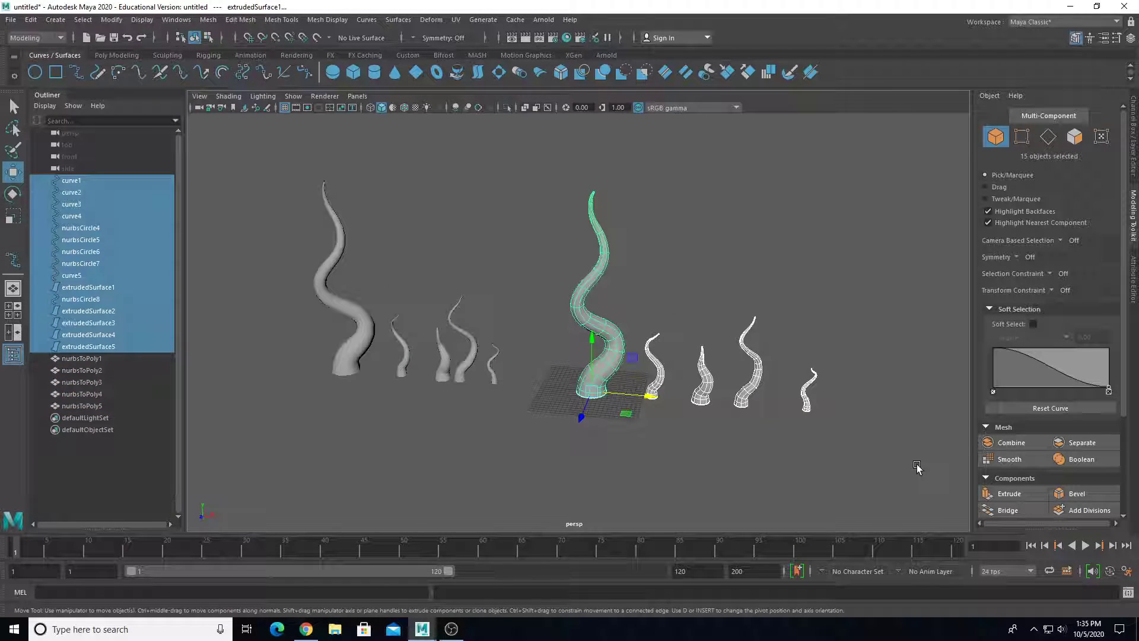
key(Delete)
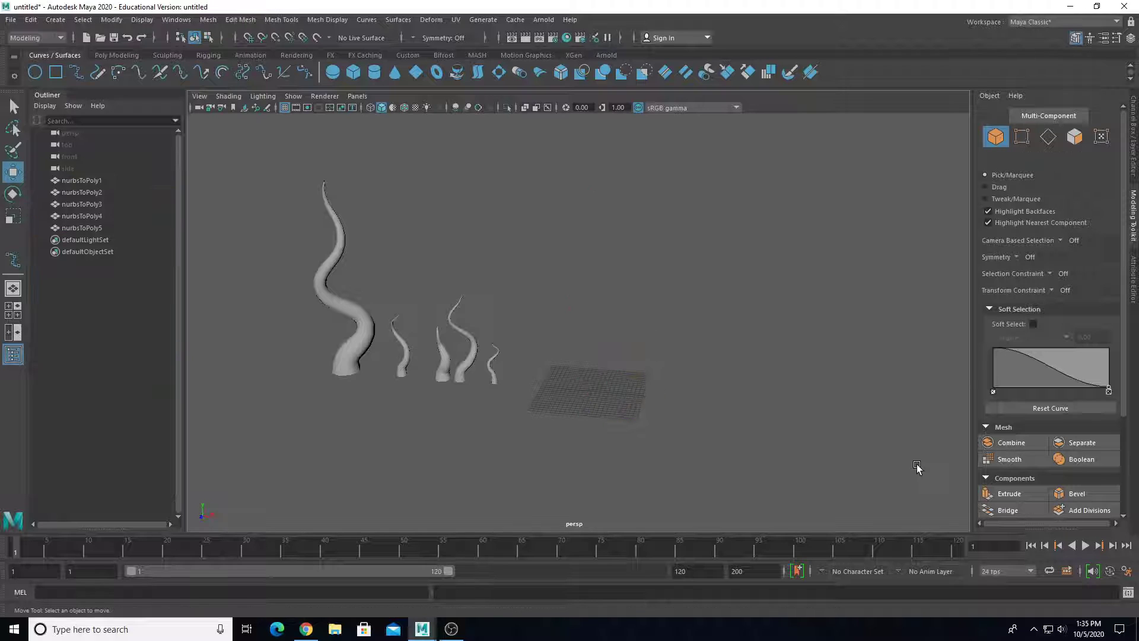
Move the five meshes together along the X axis onto the grid and space out the last two farther along the row.
drag(261, 248, 498, 407)
drag(451, 350, 652, 377)
scroll(669, 411, up, 6)
alt+middle_drag(669, 411, 597, 235)
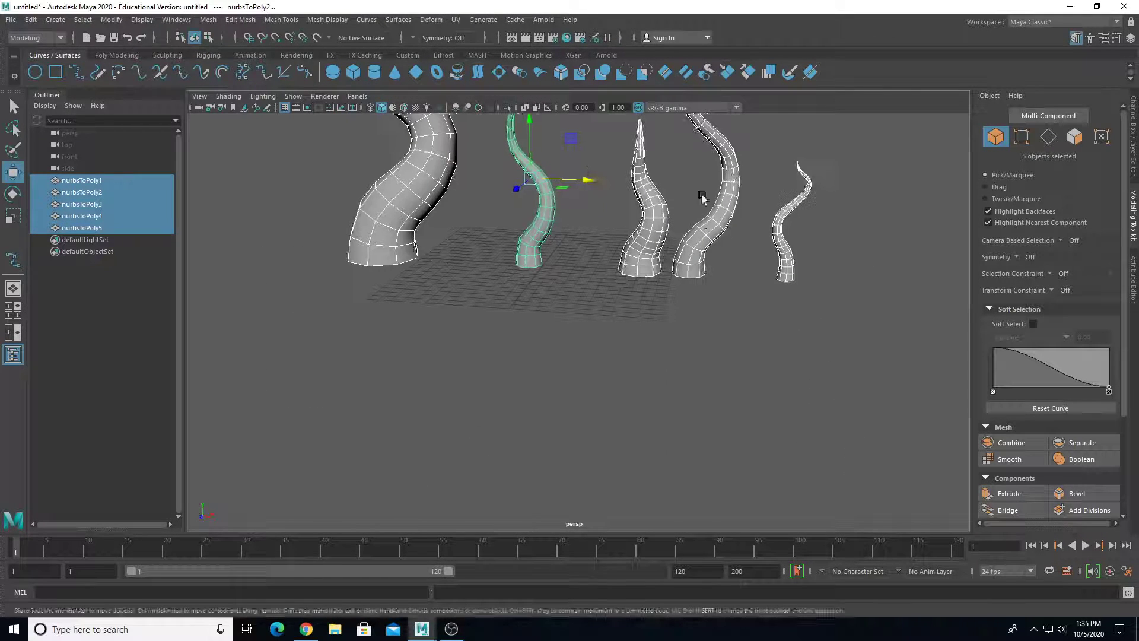
drag(687, 192, 806, 249)
drag(771, 159, 857, 208)
click(883, 223)
Select the tall tentacle mesh and turn on Two Sided Lighting so the inside of its open base is shaded.
alt+drag(588, 261, 463, 254)
click(439, 244)
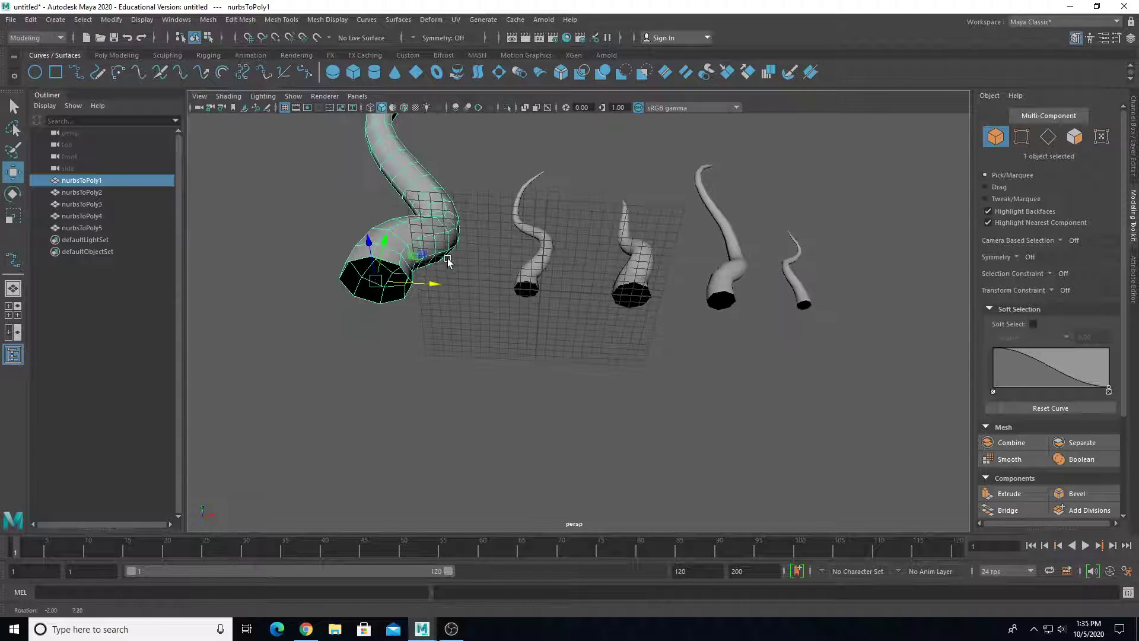
click(263, 96)
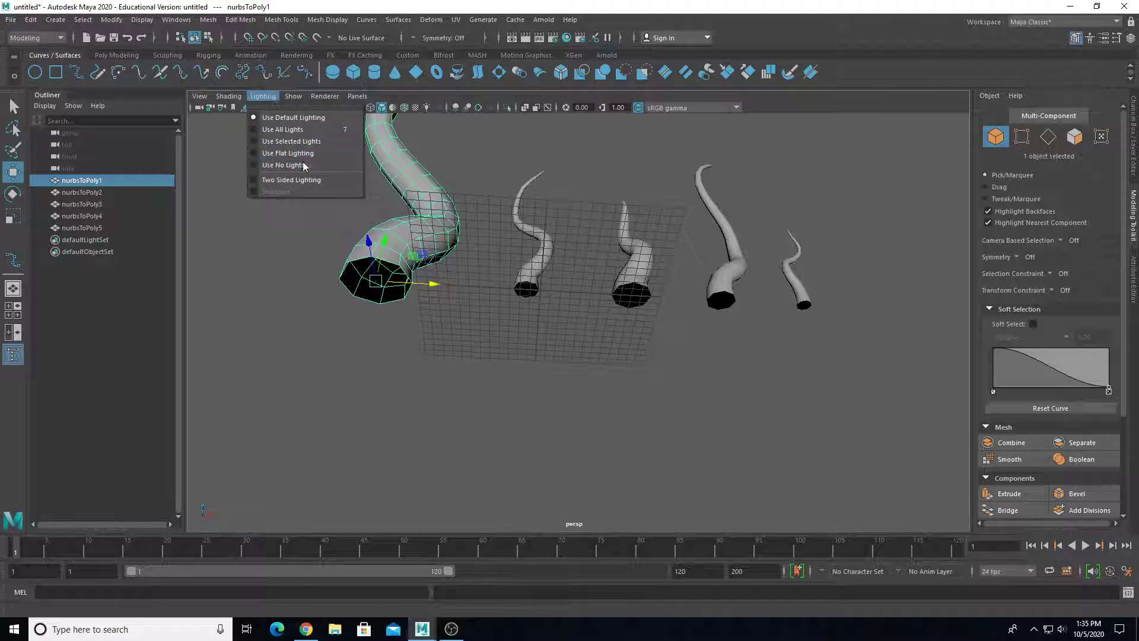
click(290, 179)
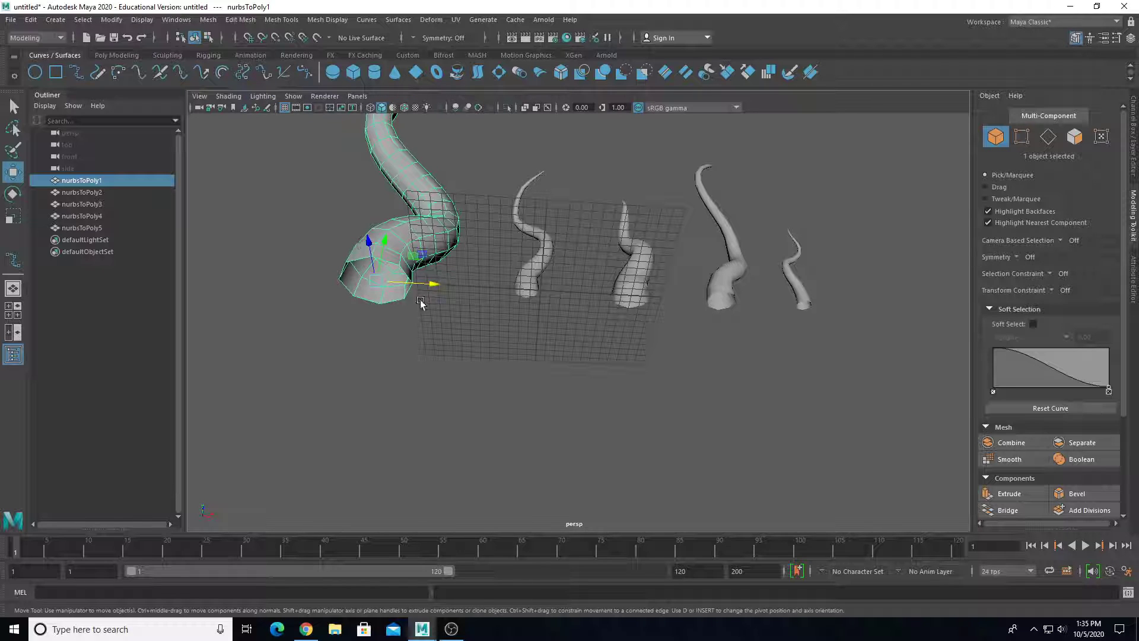
Adjust the tall tentacle's pivot vertically so it sits at the middle of its base.
click(451, 331)
mouse_move(451, 331)
alt+mouse_down()
mouse_move(449, 268)
mouse_move(429, 369)
mouse_move(404, 397)
mouse_move(460, 315)
mouse_move(450, 310)
alt+mouse_up()
alt+middle_drag(451, 310, 620, 201)
click(448, 345)
scroll(440, 374, up, 2)
scroll(611, 262, up, 3)
scroll(621, 201, up, 4)
alt+drag(621, 201, 595, 204)
alt+middle_drag(652, 277, 633, 283)
alt+drag(633, 283, 585, 285)
key(d)
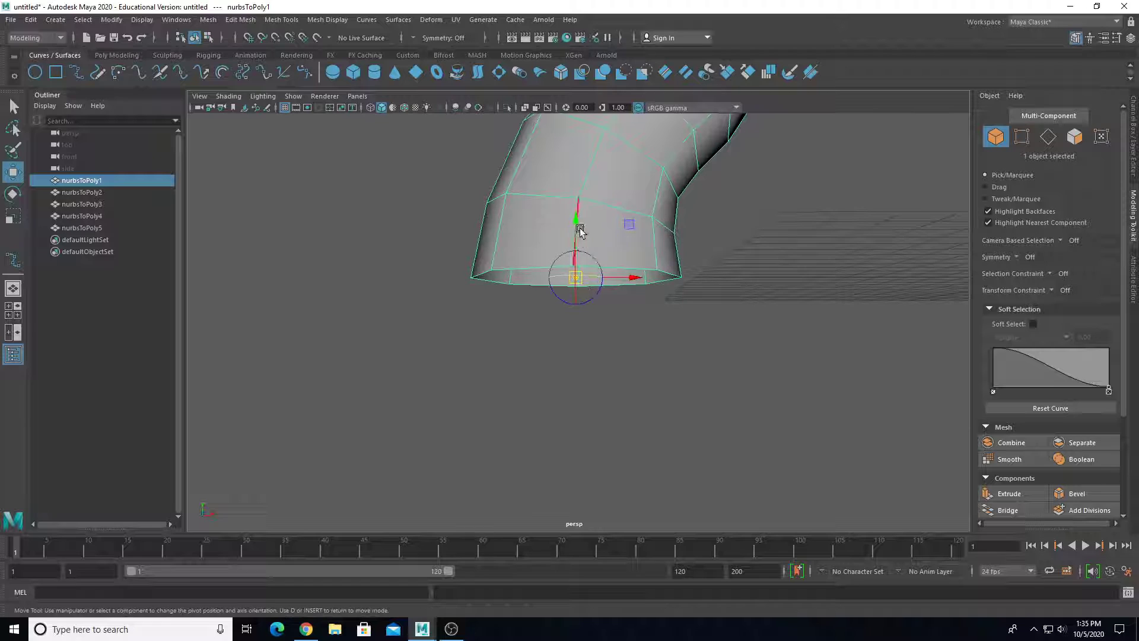
scroll(591, 237, down, 10)
scroll(607, 276, up, 10)
alt+middle_drag(559, 257, 527, 303)
alt+drag(526, 304, 524, 366)
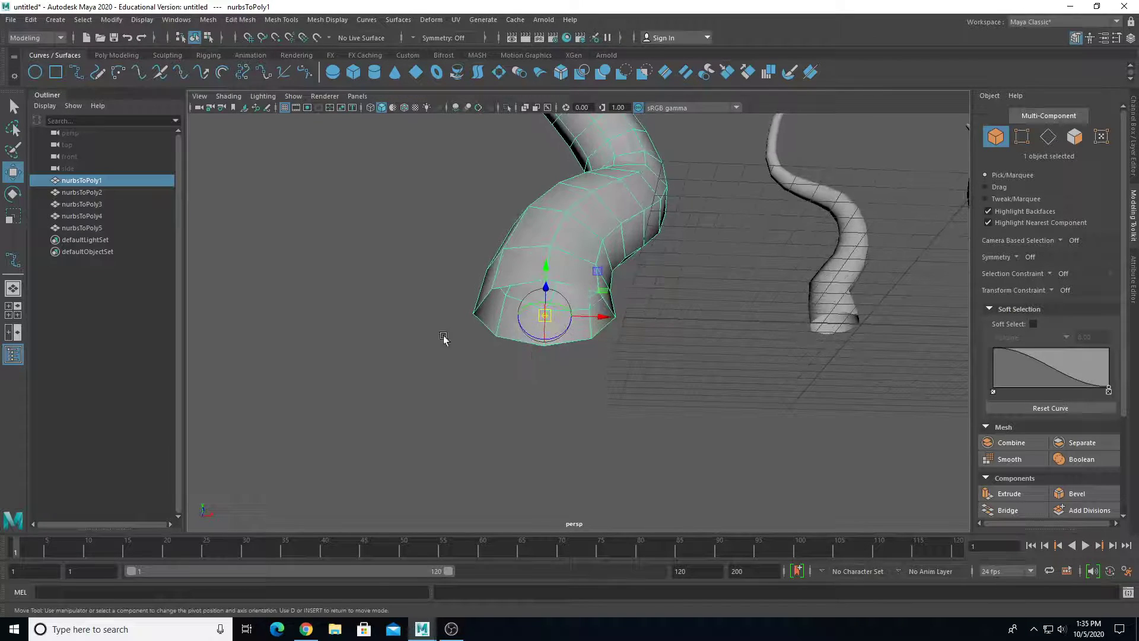
drag(545, 267, 549, 290)
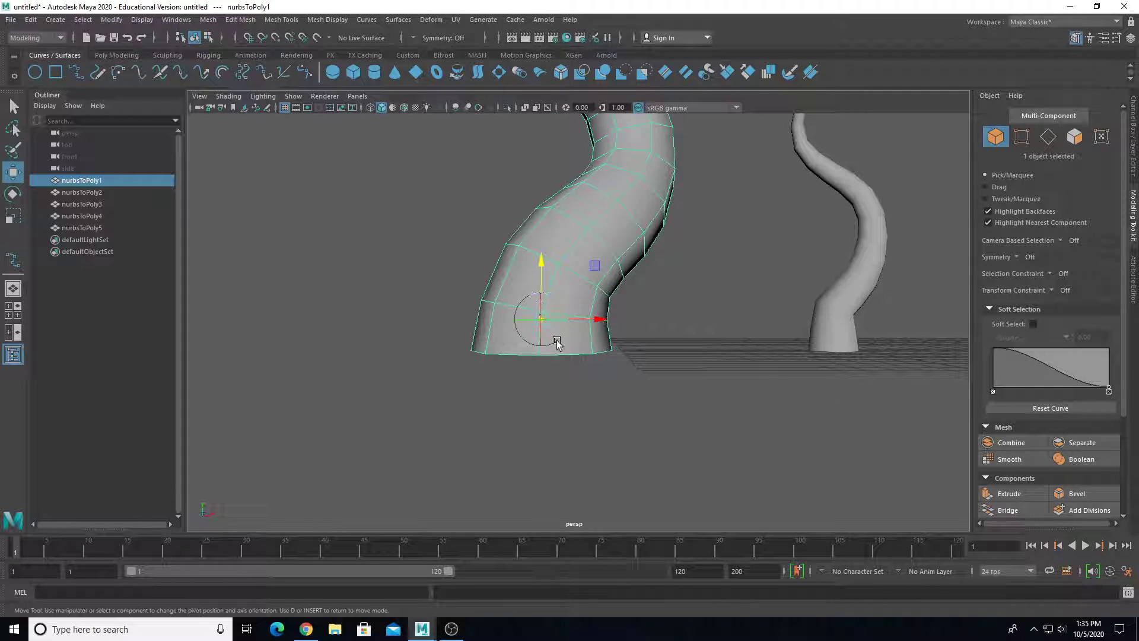
key(d)
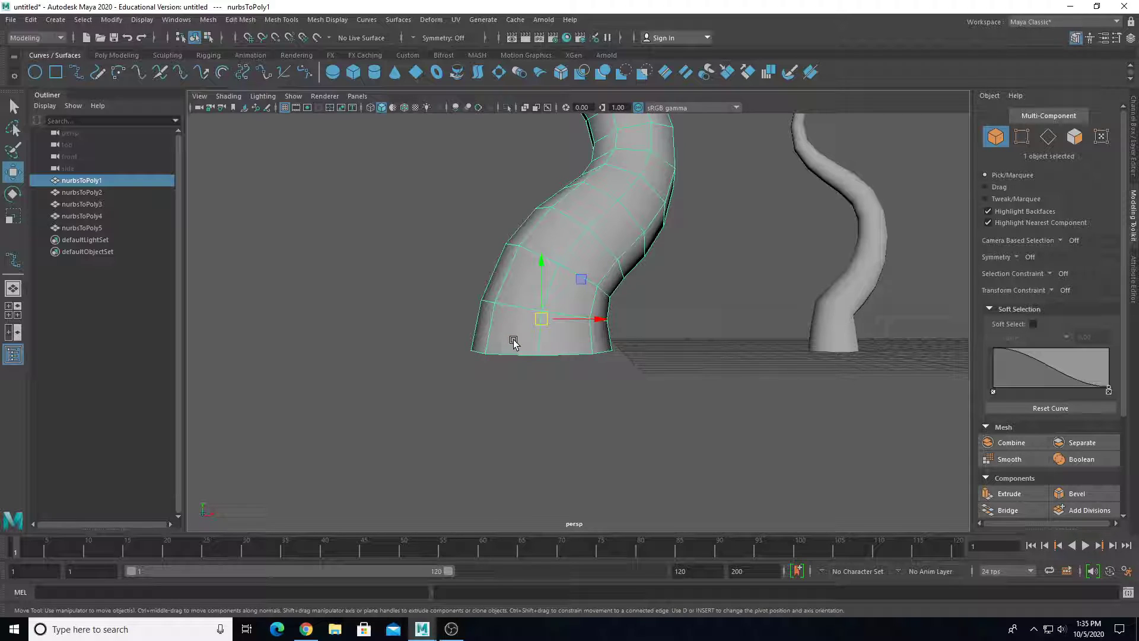
Lower the pivot of the second tentacle mesh, nurbsToPoly2, and center it within the base.
alt+drag(634, 385, 616, 369)
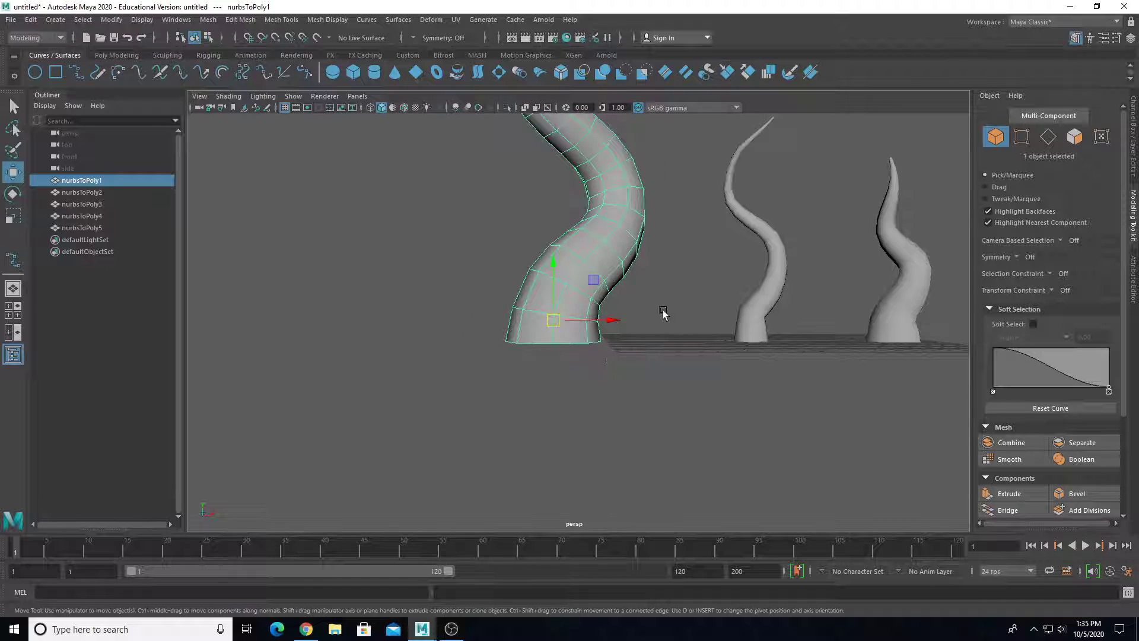
alt+middle_drag(663, 312, 524, 350)
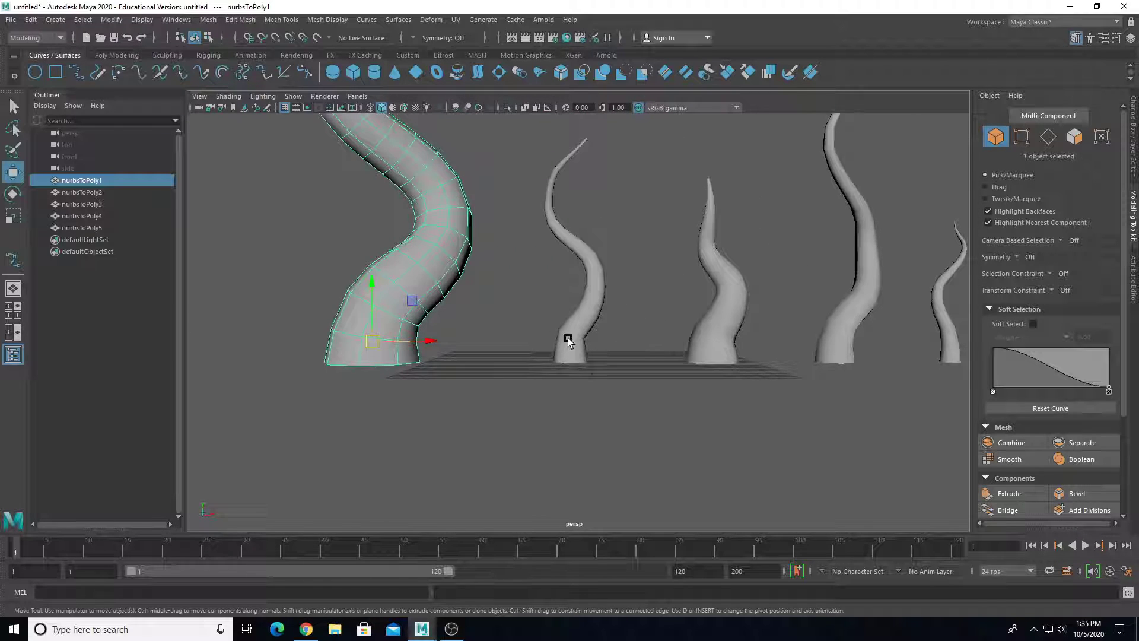
click(567, 339)
scroll(567, 359, up, 4)
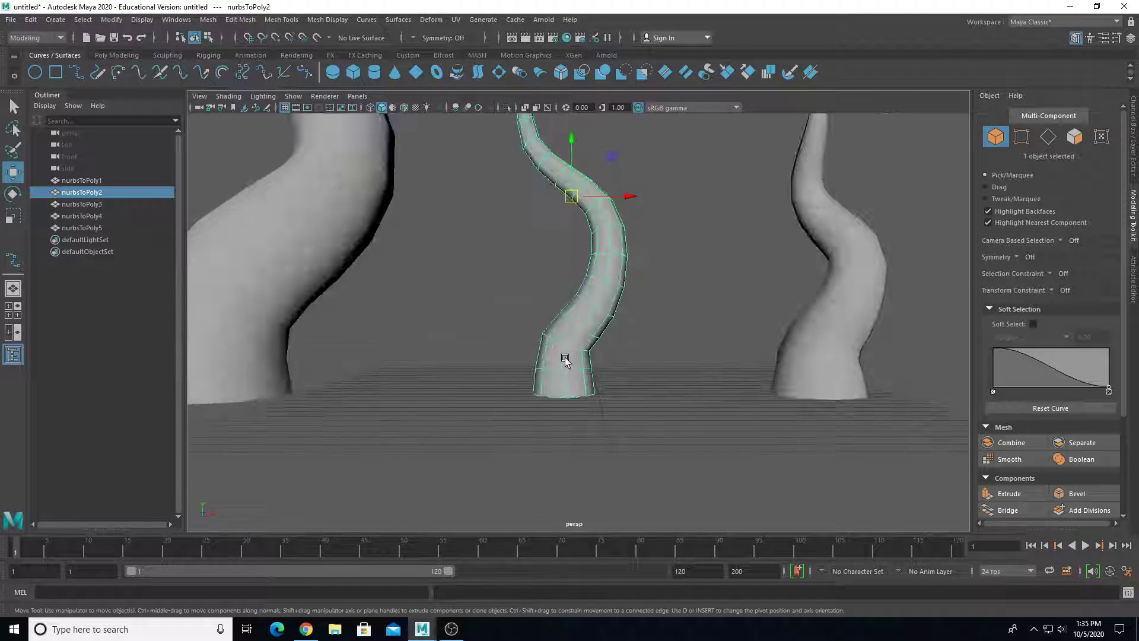
key(d)
drag(575, 142, 577, 308)
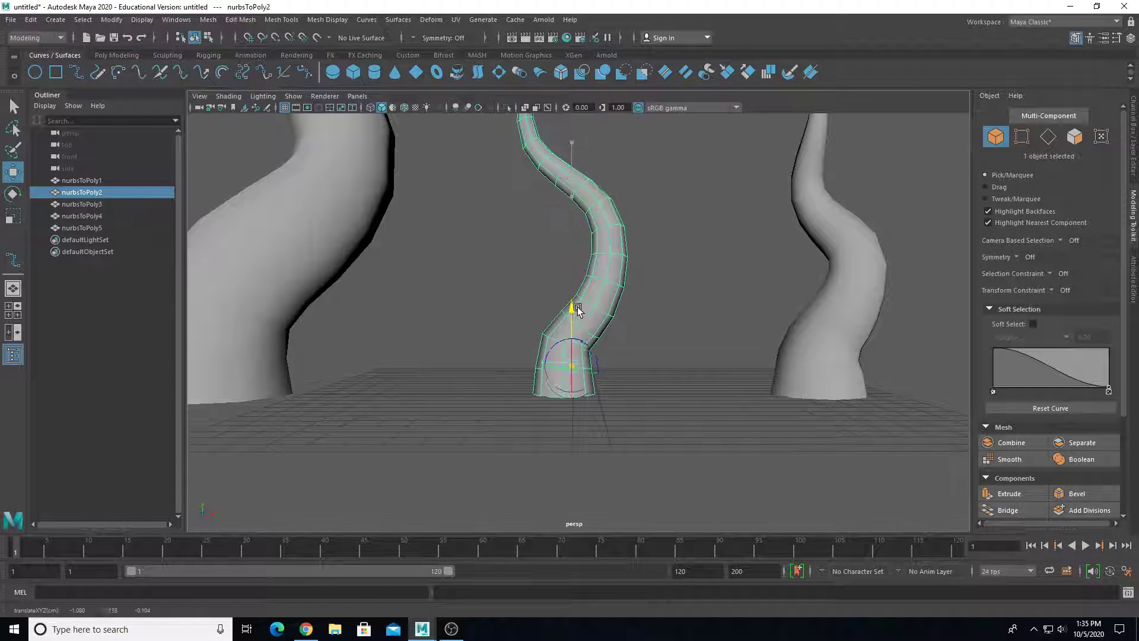
alt+drag(542, 369, 570, 361)
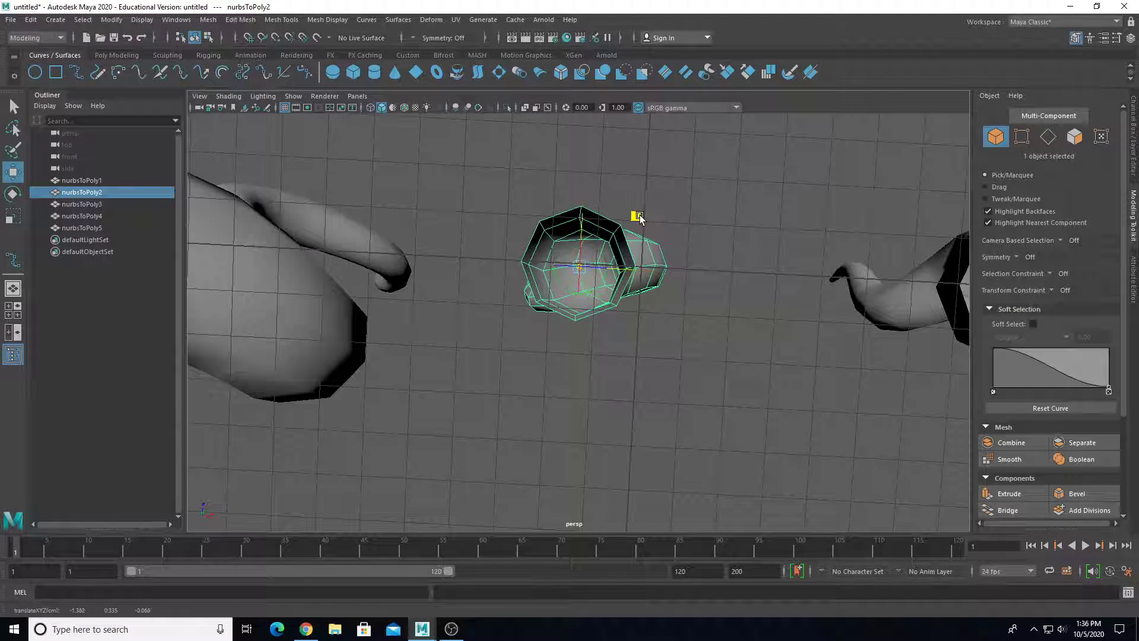
alt+drag(636, 217, 552, 341)
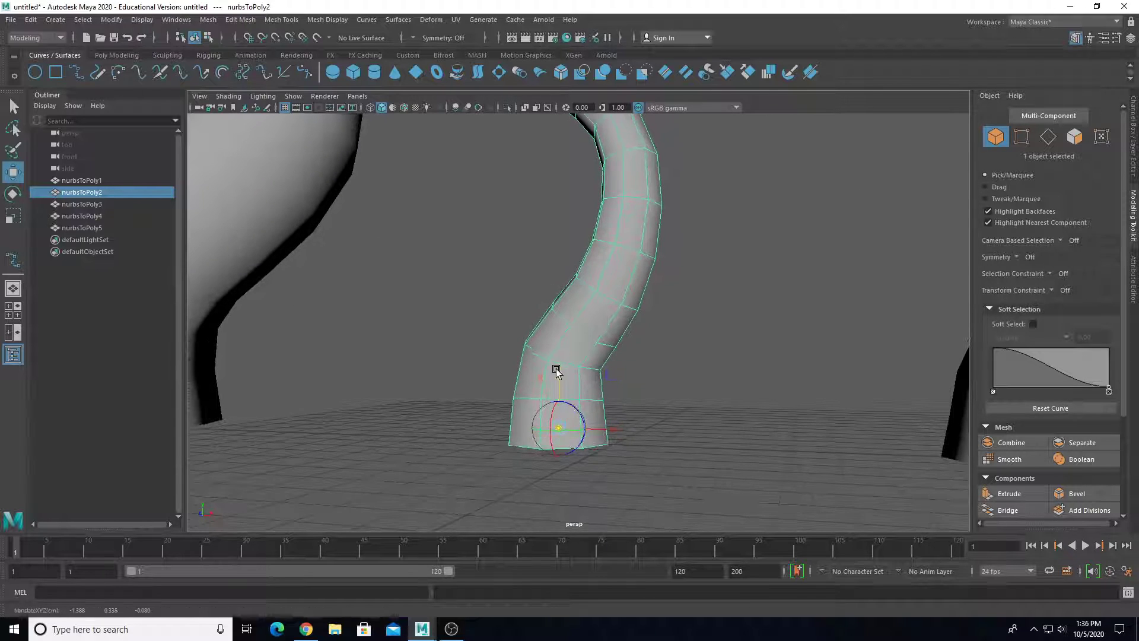
scroll(548, 360, down, 6)
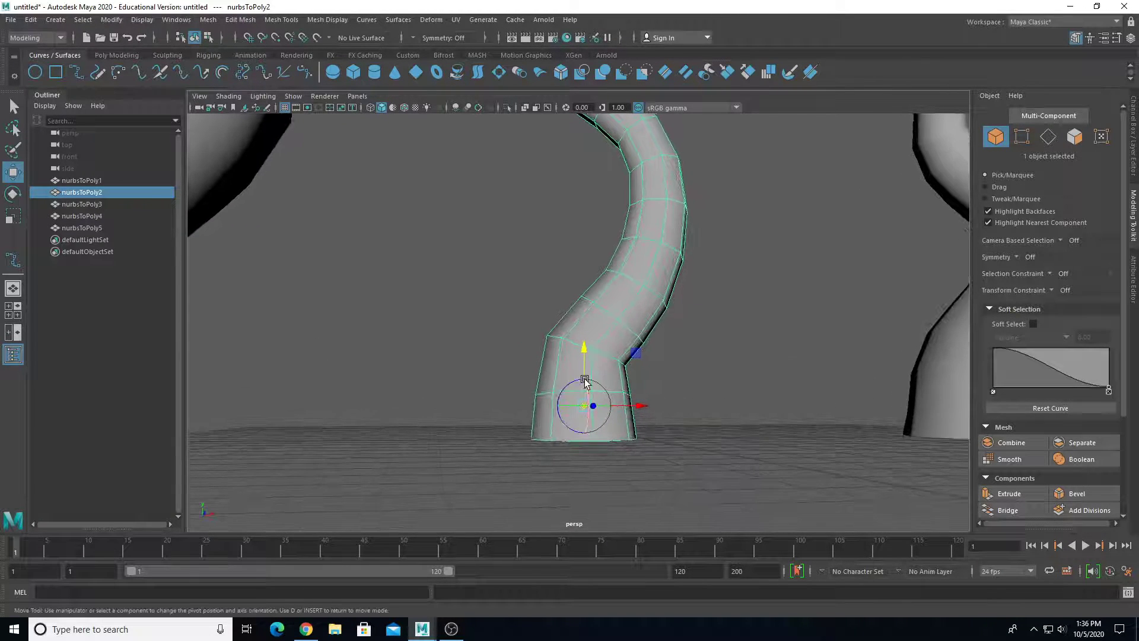
Lower the pivot of the third tentacle mesh in the row to its base.
alt+middle_drag(782, 315, 582, 333)
click(581, 335)
alt+drag(538, 380, 559, 326)
key(d)
drag(572, 234, 514, 345)
alt+drag(617, 333, 585, 361)
Lower the pivots of the last two tentacle meshes in the row to their bases.
click(629, 208)
drag(623, 164, 614, 274)
alt+drag(573, 383, 709, 512)
click(859, 381)
alt+drag(864, 376, 658, 305)
drag(663, 179, 640, 449)
scroll(565, 413, down, 6)
Select all five meshes, then the tall one alone, to examine their pivots and open bases.
drag(749, 463, 368, 302)
alt+drag(452, 390, 425, 379)
scroll(425, 499, up, 4)
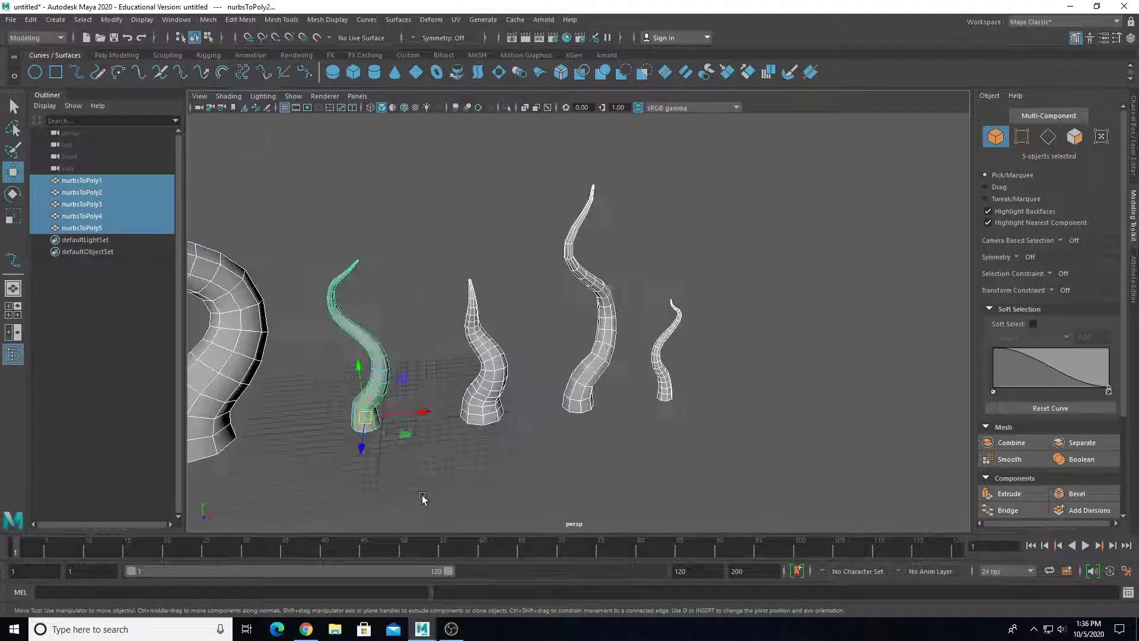
alt+middle_drag(419, 478, 525, 421)
scroll(525, 422, down, 1)
click(481, 413)
click(401, 331)
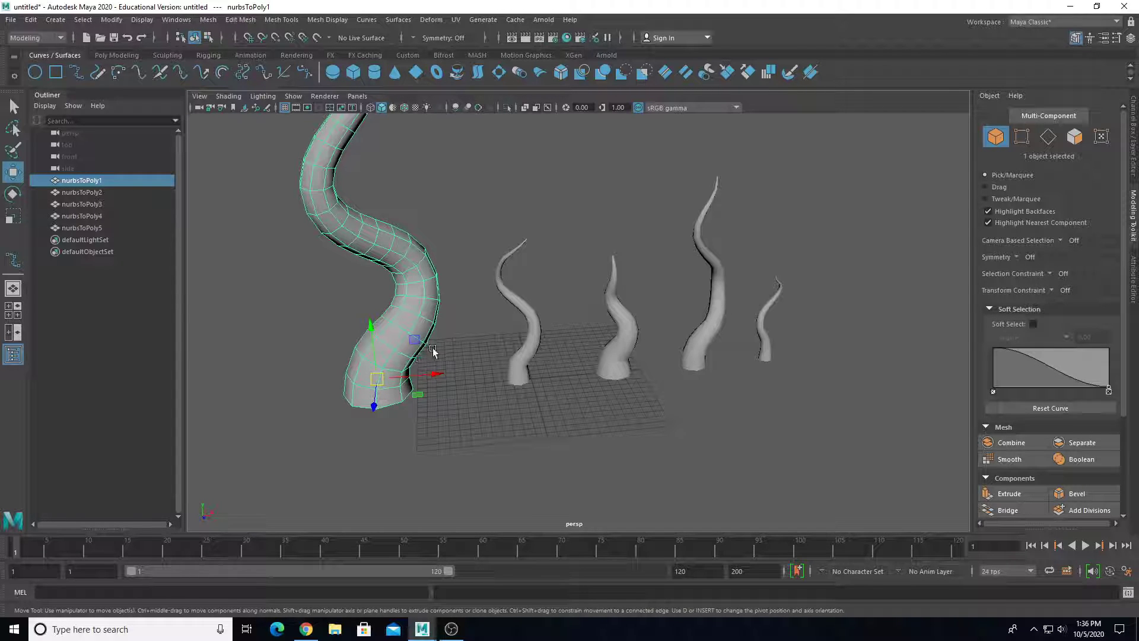
alt+drag(423, 354, 399, 330)
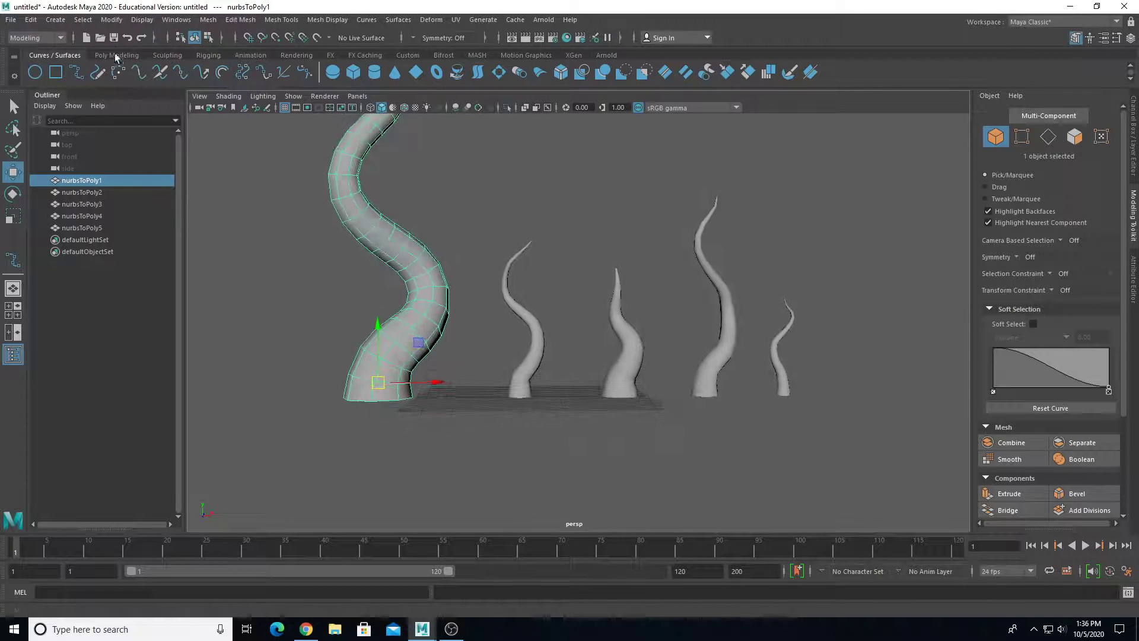
Select all five tentacle meshes and close their open ends with Fill Hole.
drag(328, 257, 855, 402)
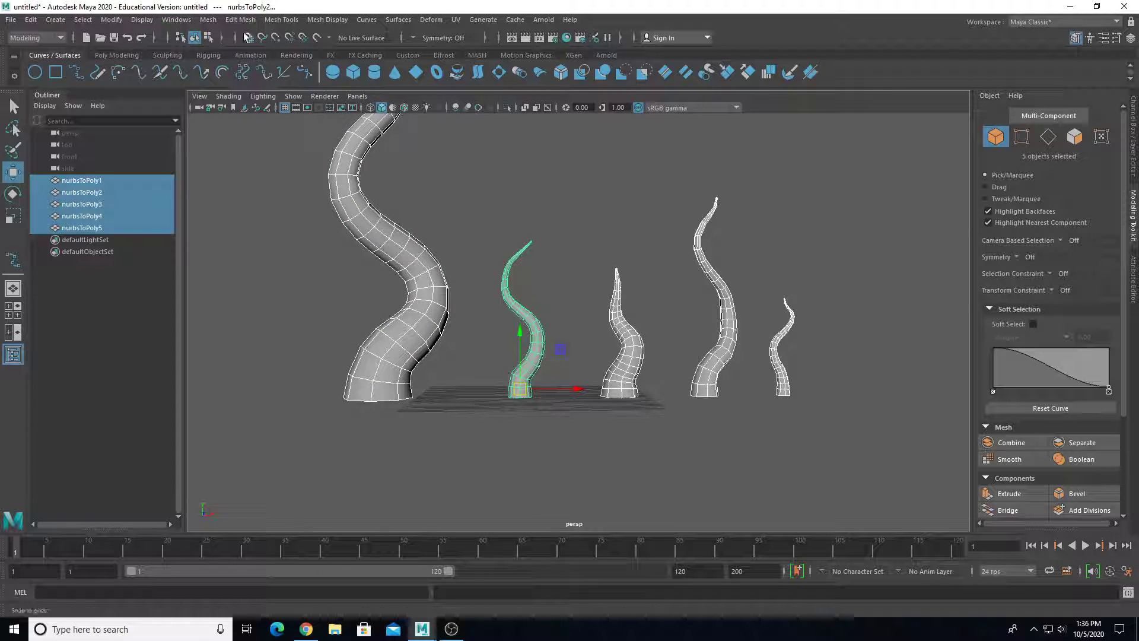
click(368, 267)
drag(291, 266, 878, 463)
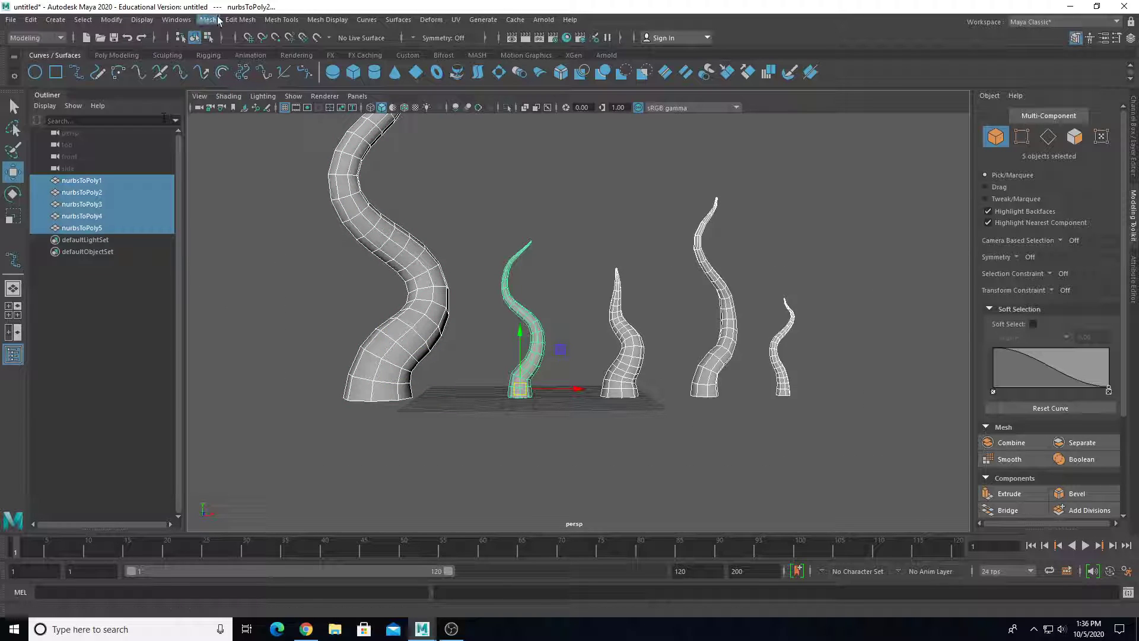
click(207, 23)
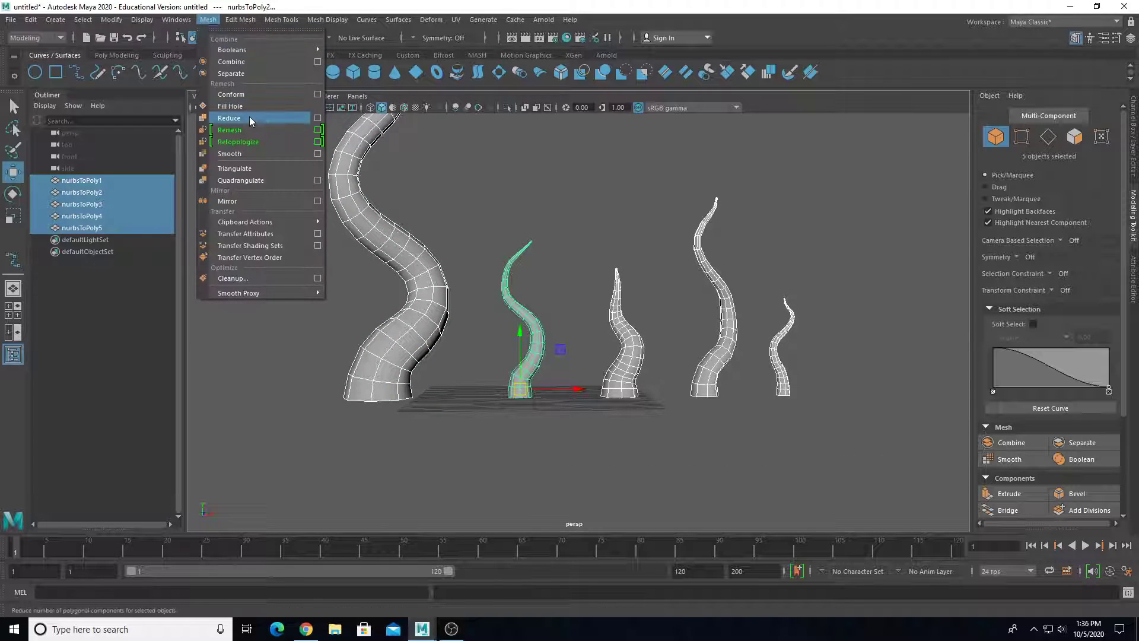
click(254, 107)
Examine the filled bases and tips of the tentacle meshes from several angles.
alt+drag(488, 445, 432, 397)
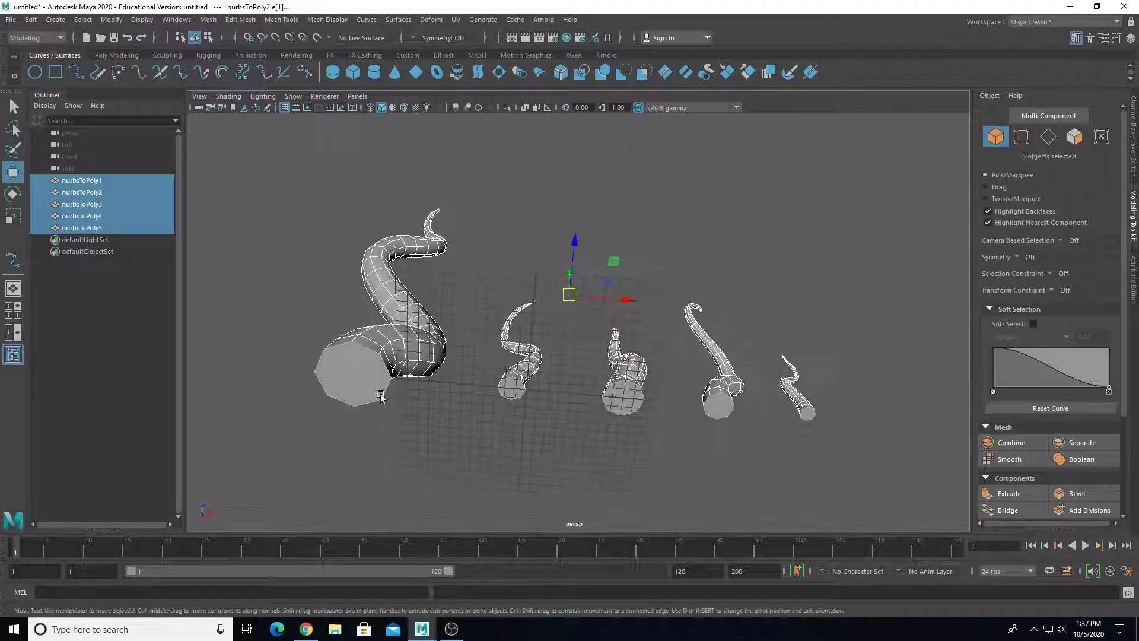
alt+drag(392, 249, 462, 358)
scroll(469, 350, up, 5)
alt+middle_drag(500, 262, 556, 373)
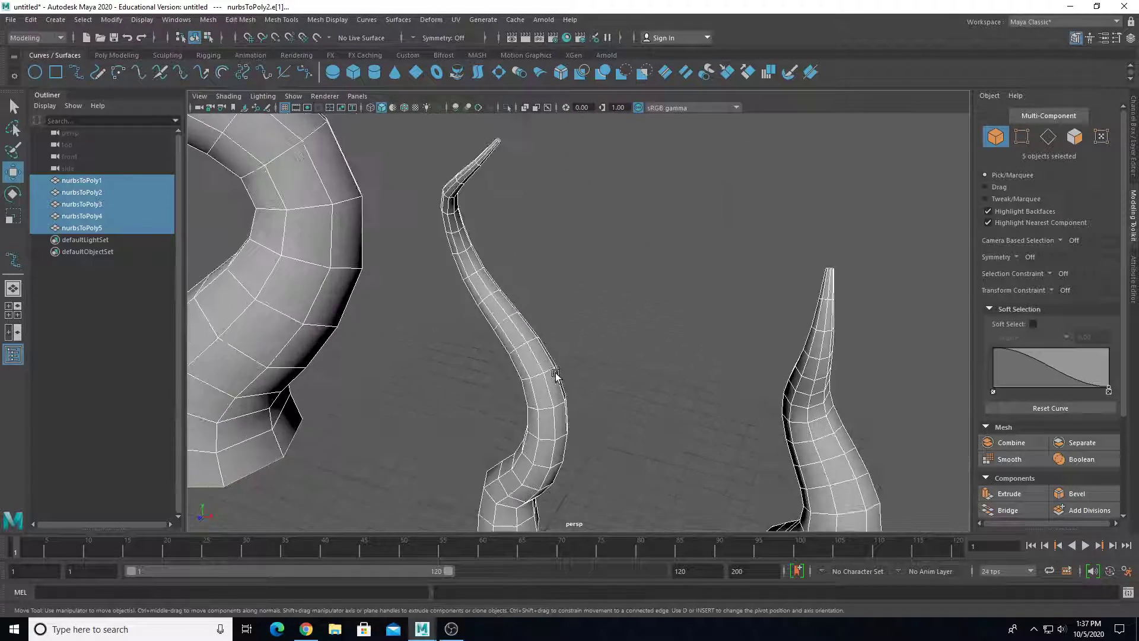
scroll(556, 374, up, 4)
alt+middle_drag(499, 247, 579, 478)
scroll(629, 429, down, 9)
alt+drag(599, 414, 565, 361)
alt+middle_drag(564, 360, 772, 304)
alt+drag(772, 304, 632, 315)
Use Multi-Cut on the tall tentacle's base cap to connect opposite vertices with two crossing edges.
click(632, 314)
scroll(1029, 455, down, 3)
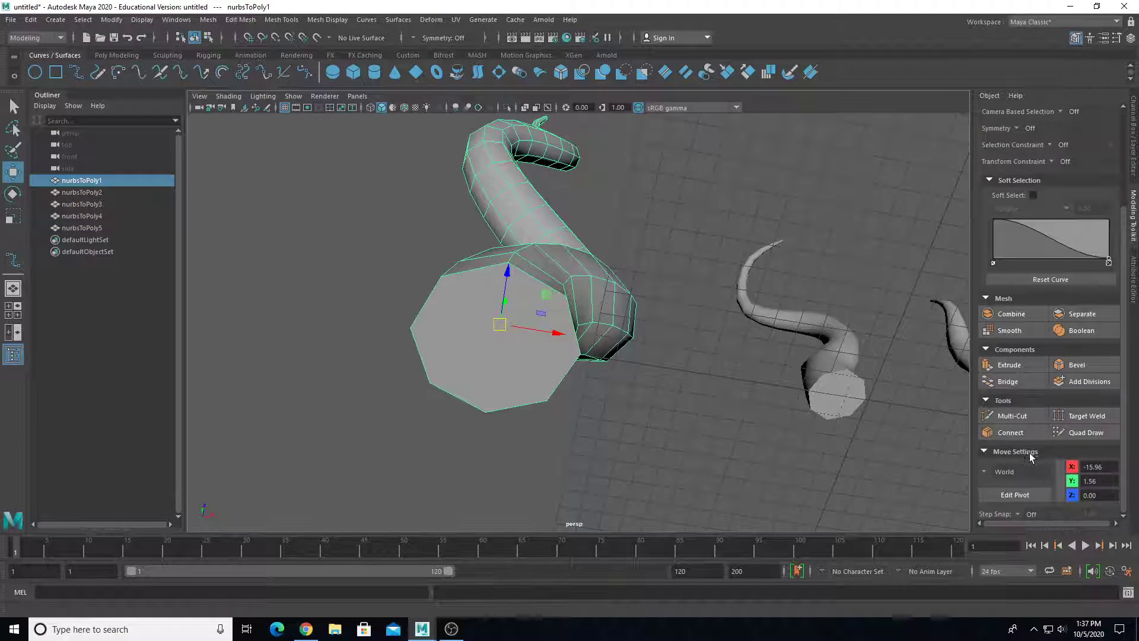
click(1013, 415)
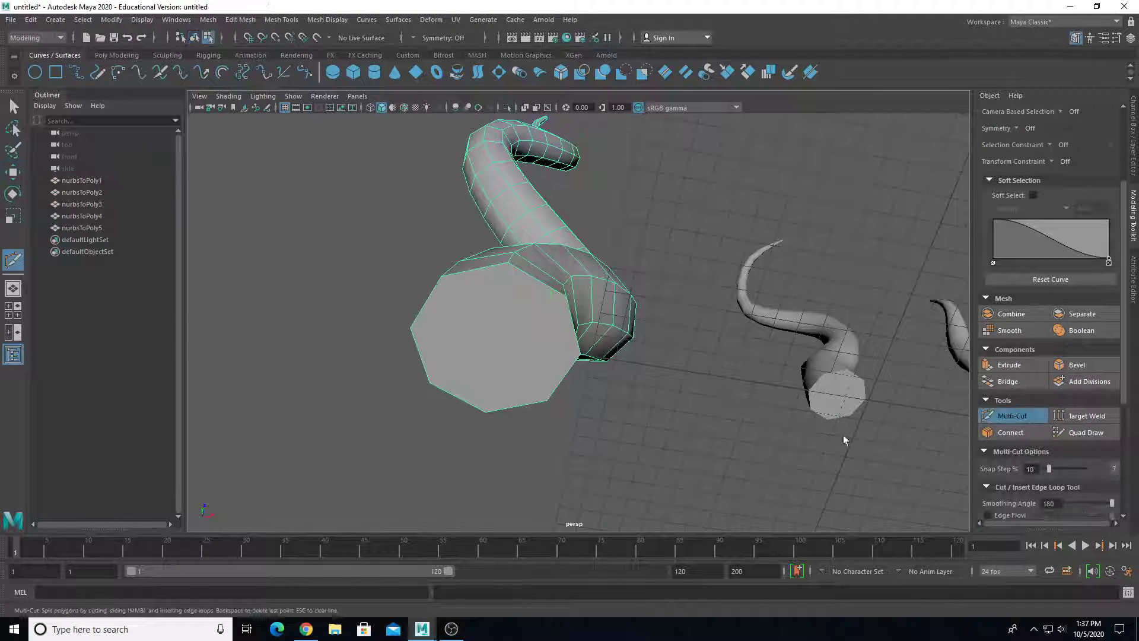
click(580, 355)
click(413, 328)
right_click(427, 335)
click(507, 263)
click(496, 341)
Cut the tall tentacle's tip cap with two crossing edges between opposite vertices, then return to the Move tool.
alt+drag(515, 182, 460, 298)
alt+right_drag(461, 299, 475, 311)
alt+drag(475, 312, 476, 350)
alt+middle_drag(476, 350, 580, 396)
alt+drag(579, 396, 474, 313)
alt+right_drag(474, 313, 564, 410)
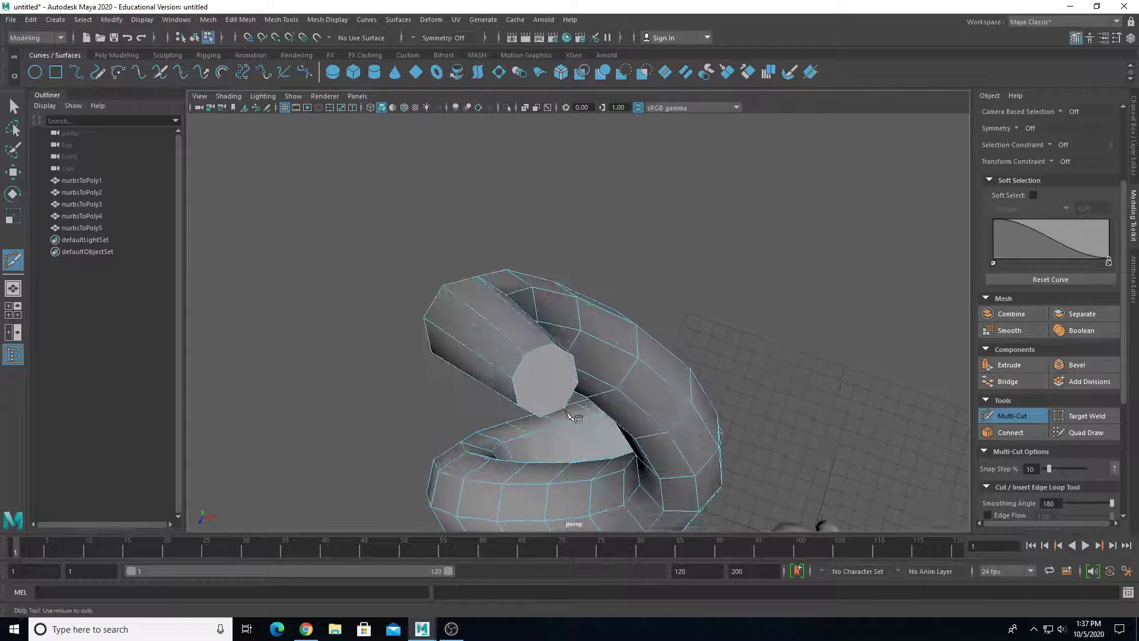
click(513, 379)
click(577, 385)
right_click(577, 386)
click(539, 417)
alt+drag(540, 416, 499, 389)
alt+middle_drag(498, 389, 480, 384)
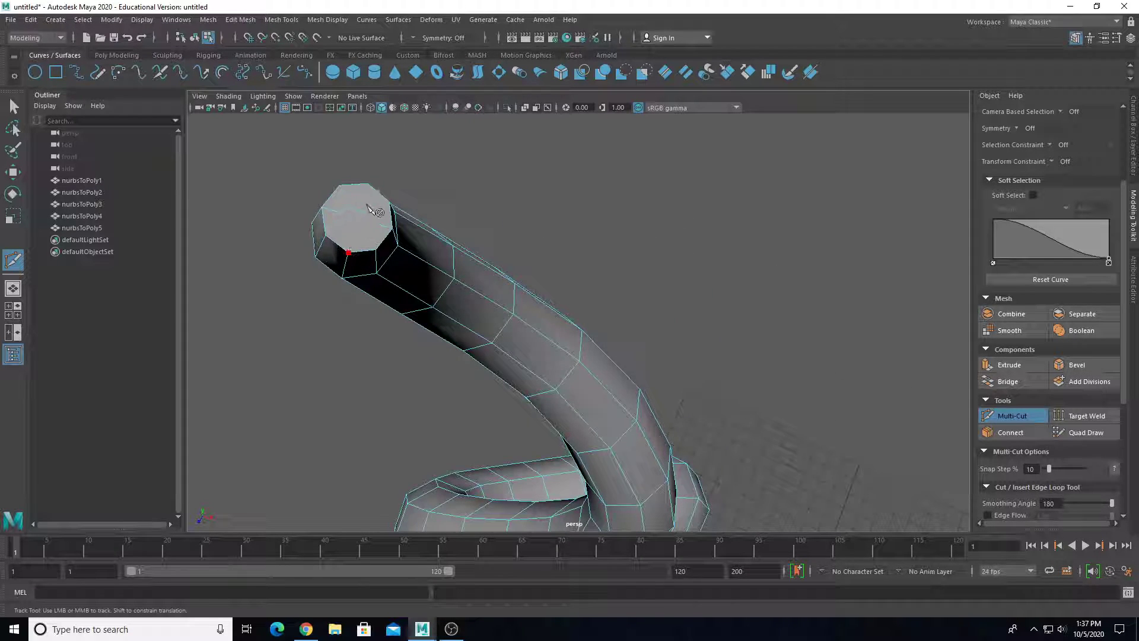
click(369, 186)
right_click(369, 188)
scroll(522, 359, down, 5)
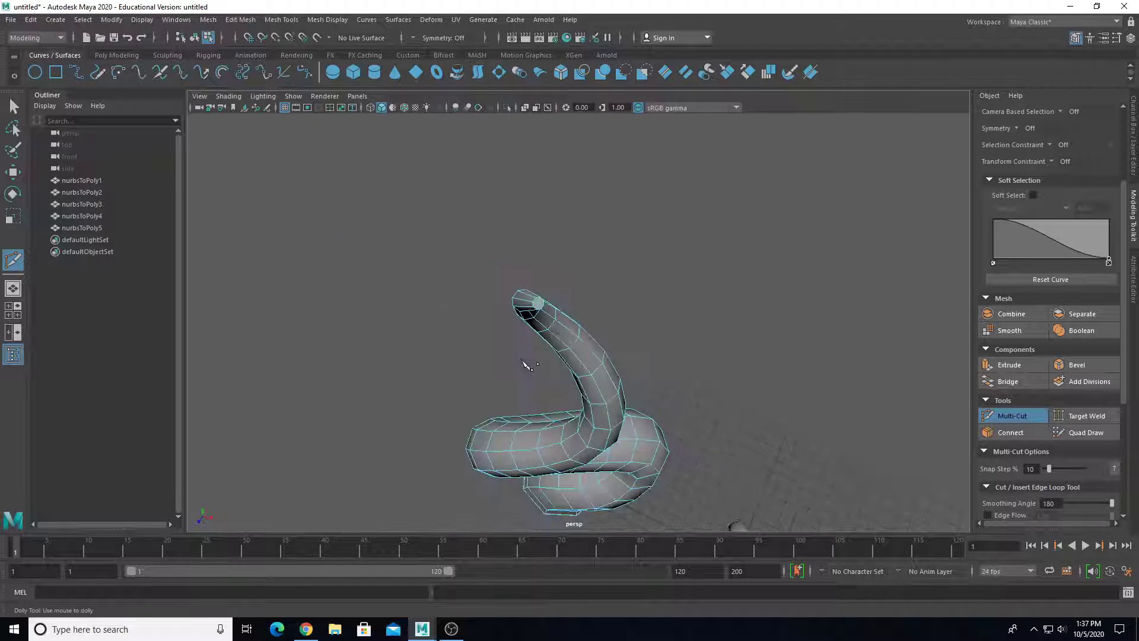
alt+middle_drag(522, 358, 437, 276)
alt+drag(437, 276, 476, 290)
key(w)
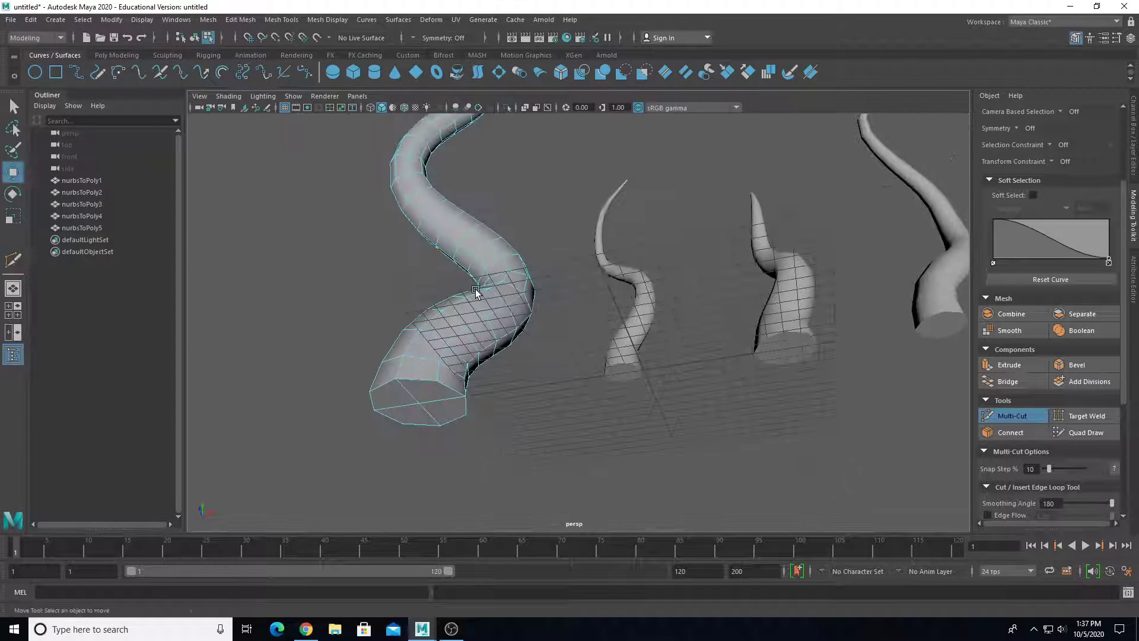
Select the second tentacle mesh for work on its base cap and hide the viewport grid.
click(639, 339)
scroll(631, 349, up, 5)
alt+middle_drag(630, 350, 699, 287)
scroll(420, 347, up, 5)
scroll(694, 318, down, 3)
alt+drag(693, 319, 617, 323)
click(285, 108)
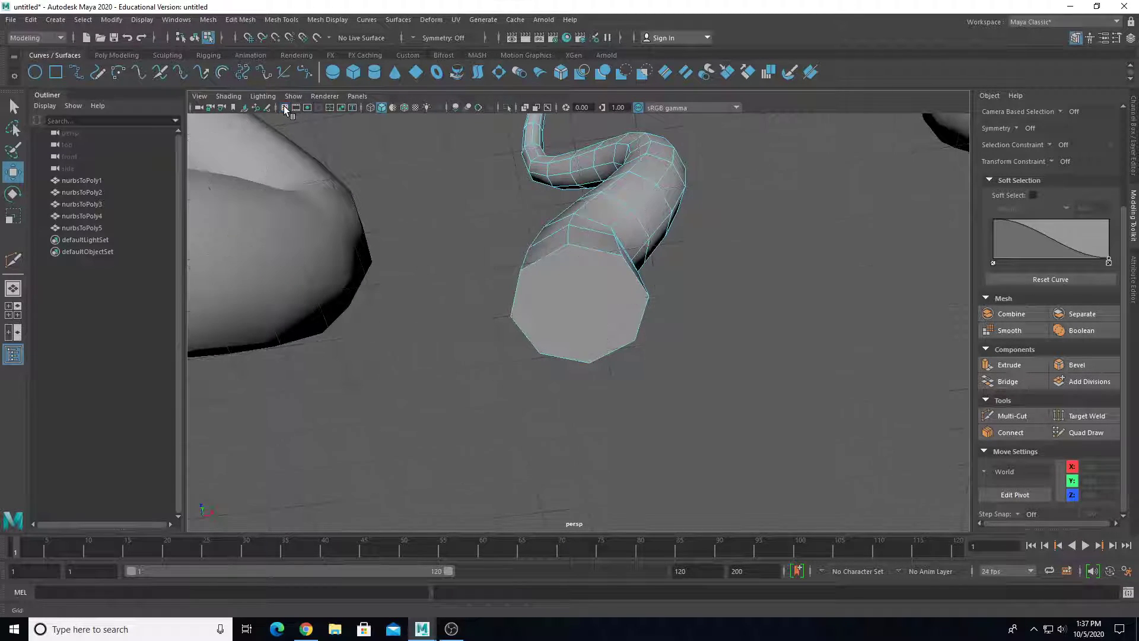
Use Multi-Cut on the second tentacle's base and tip caps, connecting opposite vertices with two crossing edges on each.
click(1010, 415)
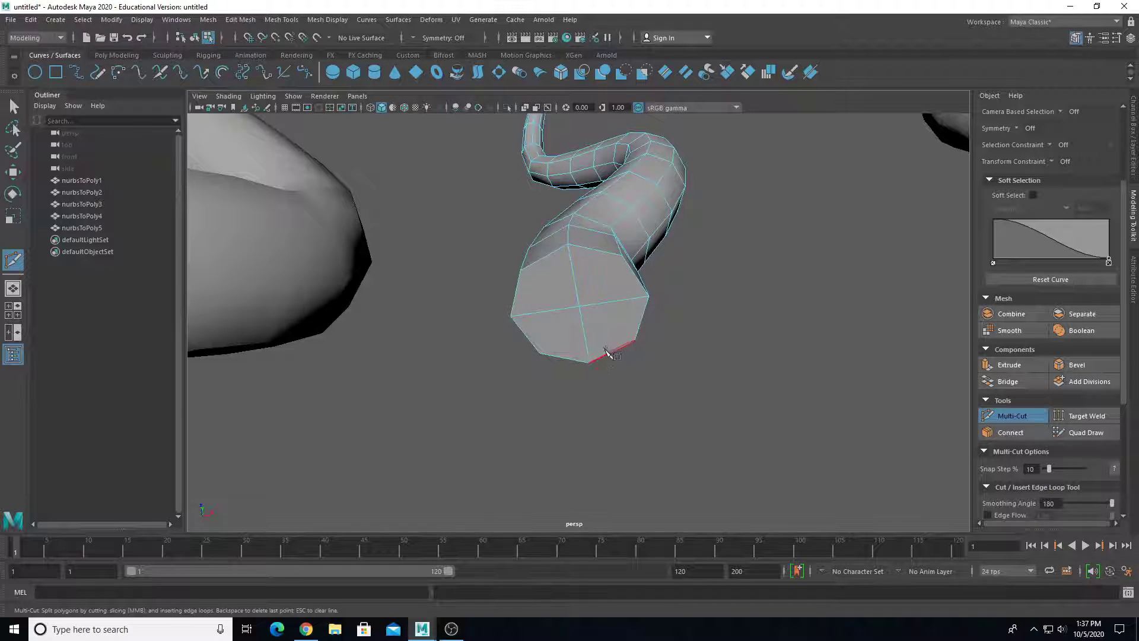
alt+drag(629, 261, 522, 294)
alt+right_drag(522, 293, 499, 310)
click(200, 279)
click(279, 279)
right_click(279, 279)
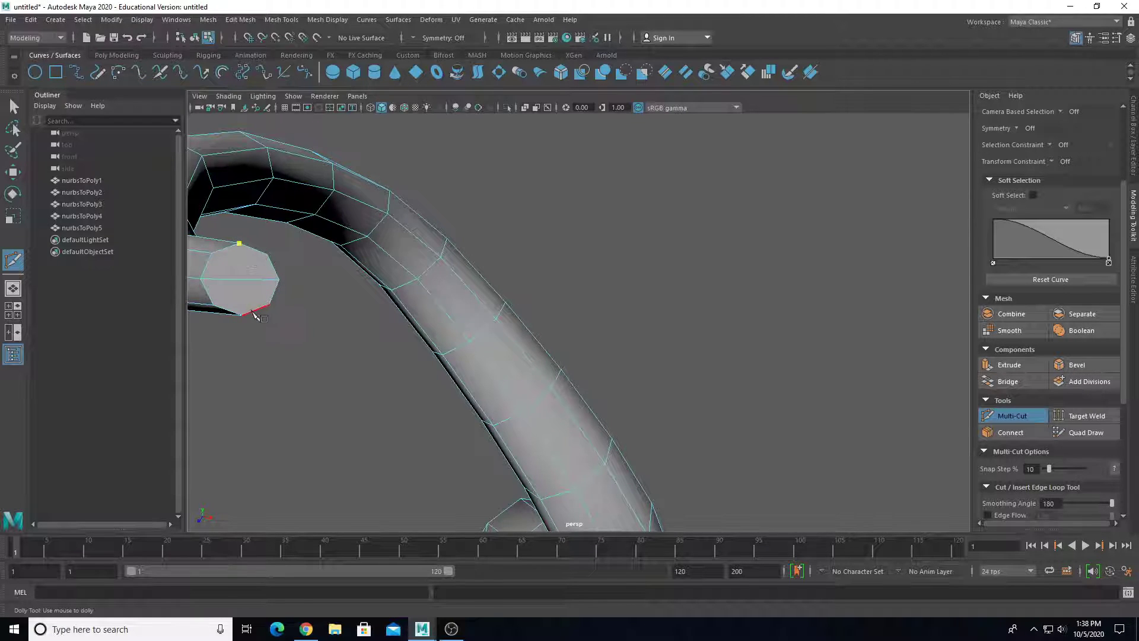
scroll(279, 328, down, 5)
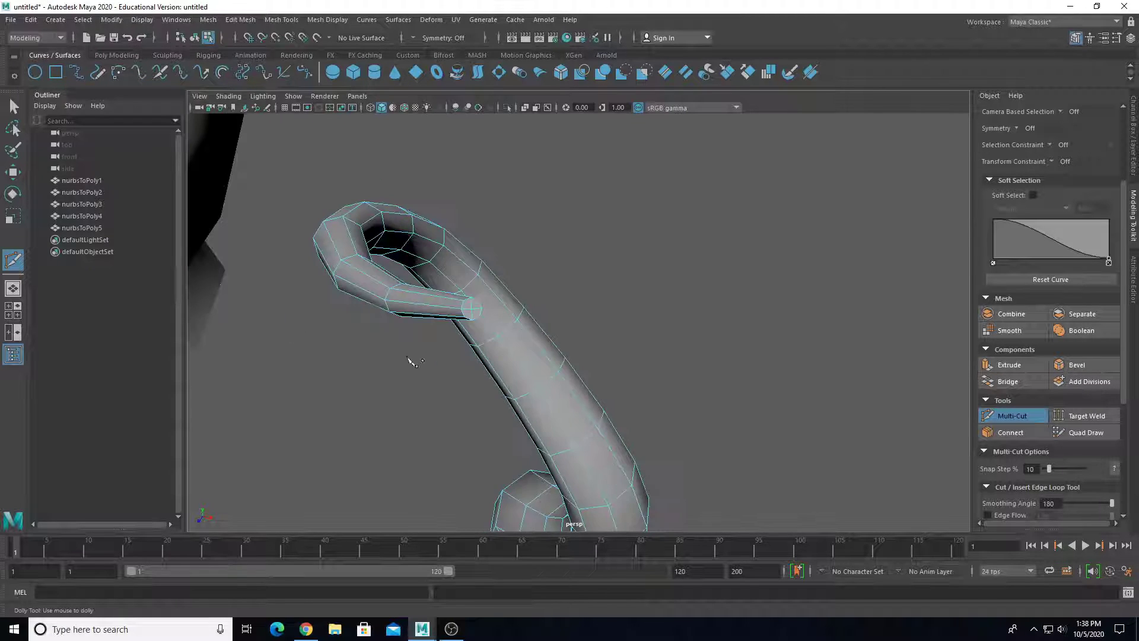
Switch back to the Move tool, return the second tentacle to object mode and clear the selection.
scroll(524, 415, down, 5)
alt+drag(524, 415, 555, 406)
alt+middle_drag(556, 406, 415, 389)
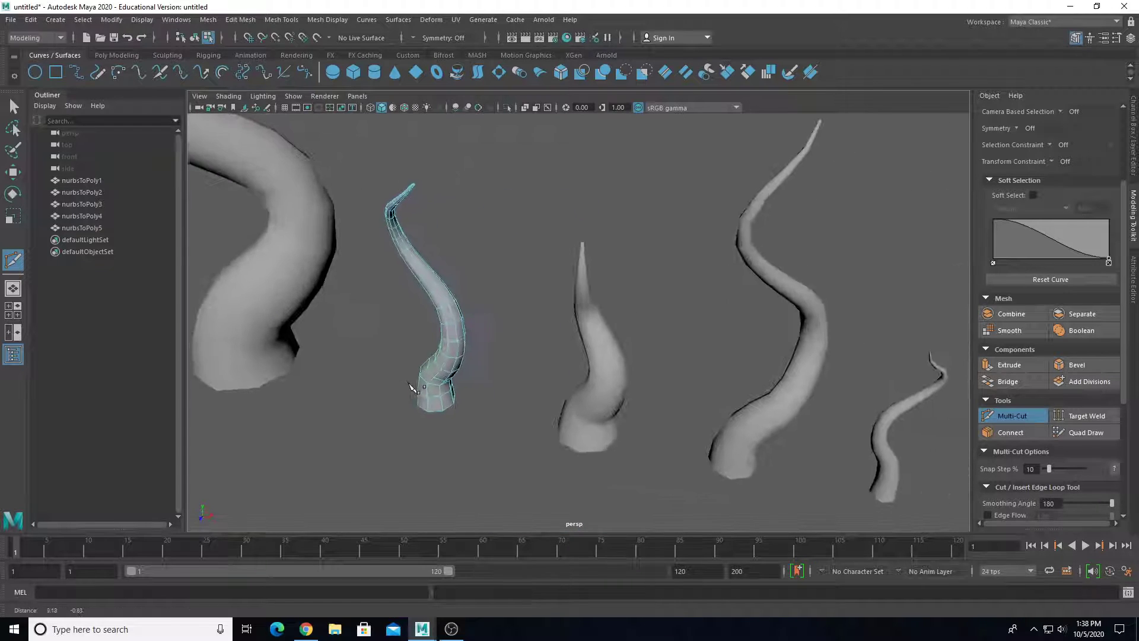
scroll(417, 373, down, 5)
key(w)
alt+drag(417, 372, 460, 358)
mouse_move(459, 358)
alt+middle_down()
mouse_move(462, 340)
mouse_move(476, 374)
alt+middle_up()
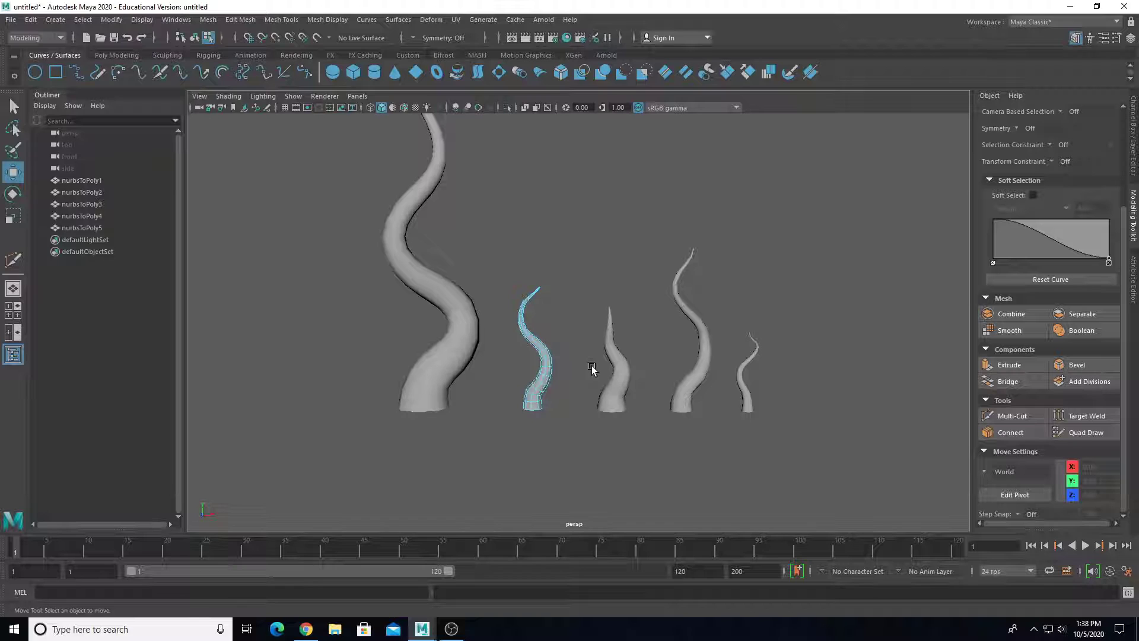
right_drag(571, 275, 604, 259)
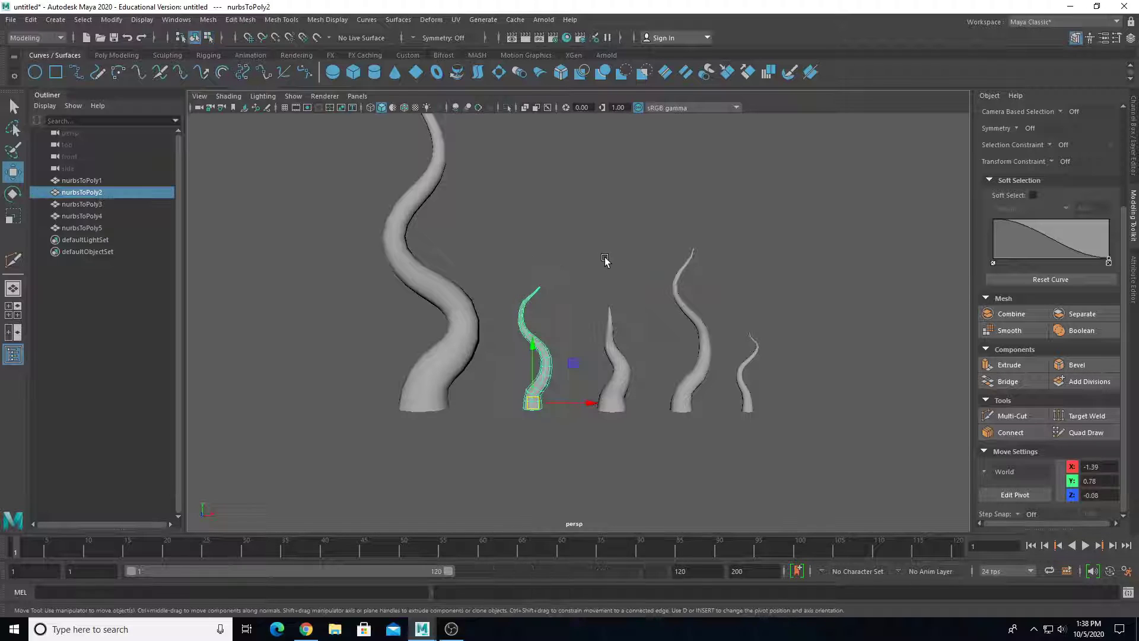
click(583, 327)
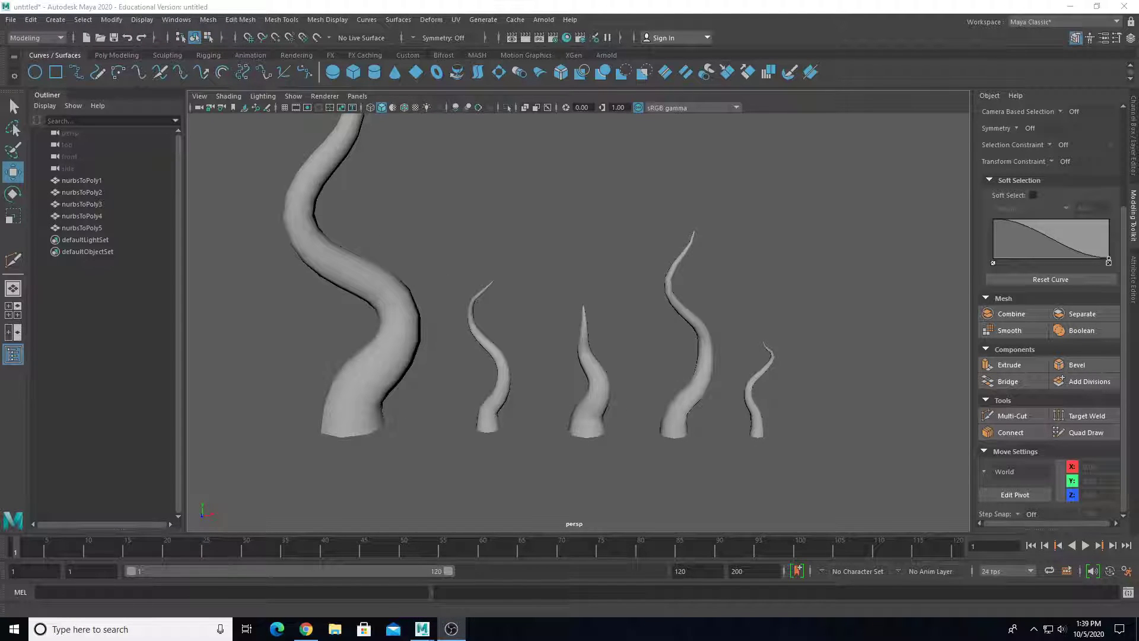
Select all five tentacles to inspect their wireframes, deselect them and examine the shaded meshes from several angles.
alt+drag(562, 458, 562, 415)
drag(254, 258, 925, 409)
alt+drag(710, 431, 620, 358)
alt+drag(845, 313, 534, 267)
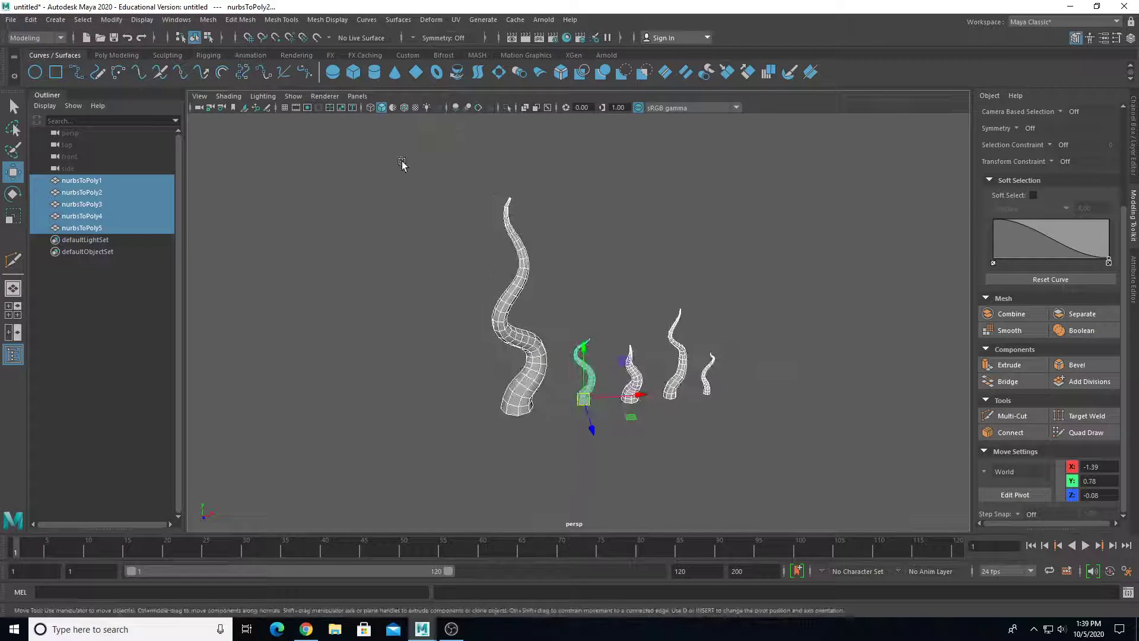
click(718, 470)
alt+drag(742, 468, 659, 451)
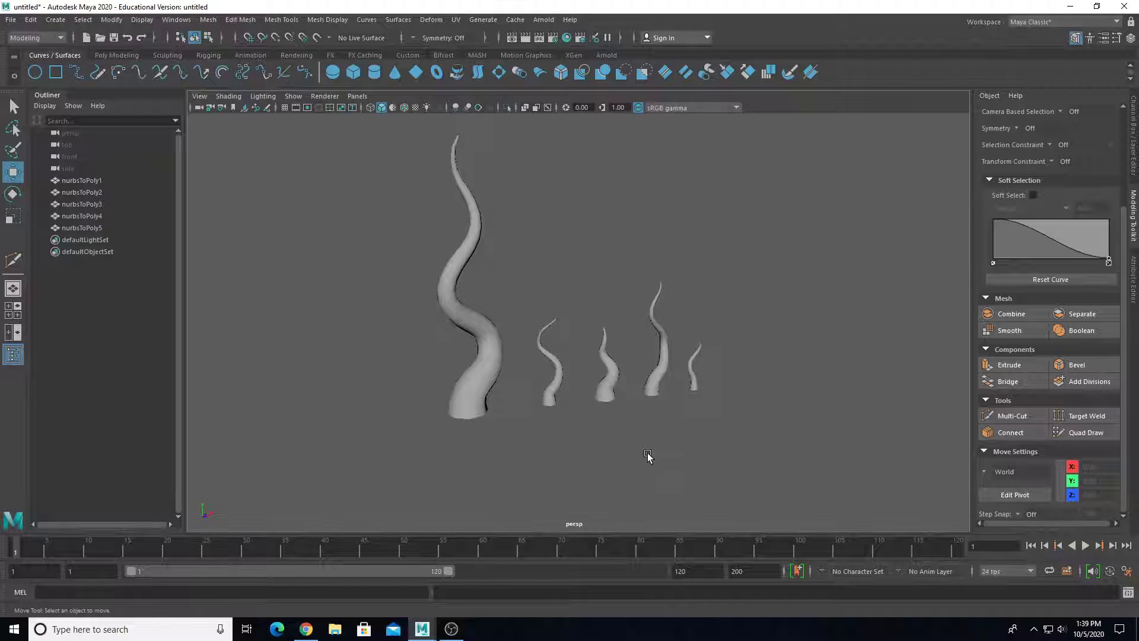
alt+drag(482, 362, 603, 353)
Show the viewport grid and create a polygon plane, moving it in front of the tentacles to about 9.93 in Z.
click(285, 107)
scroll(675, 288, up, 4)
mouse_move(603, 353)
alt+middle_down()
mouse_move(672, 279)
mouse_move(605, 333)
alt+middle_up()
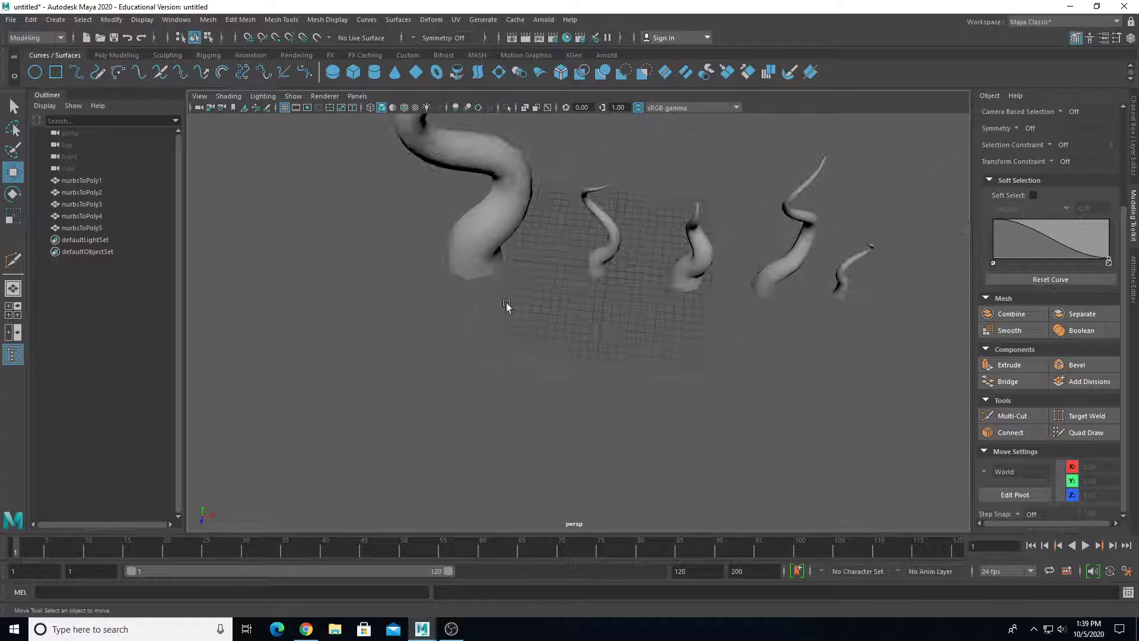
click(123, 55)
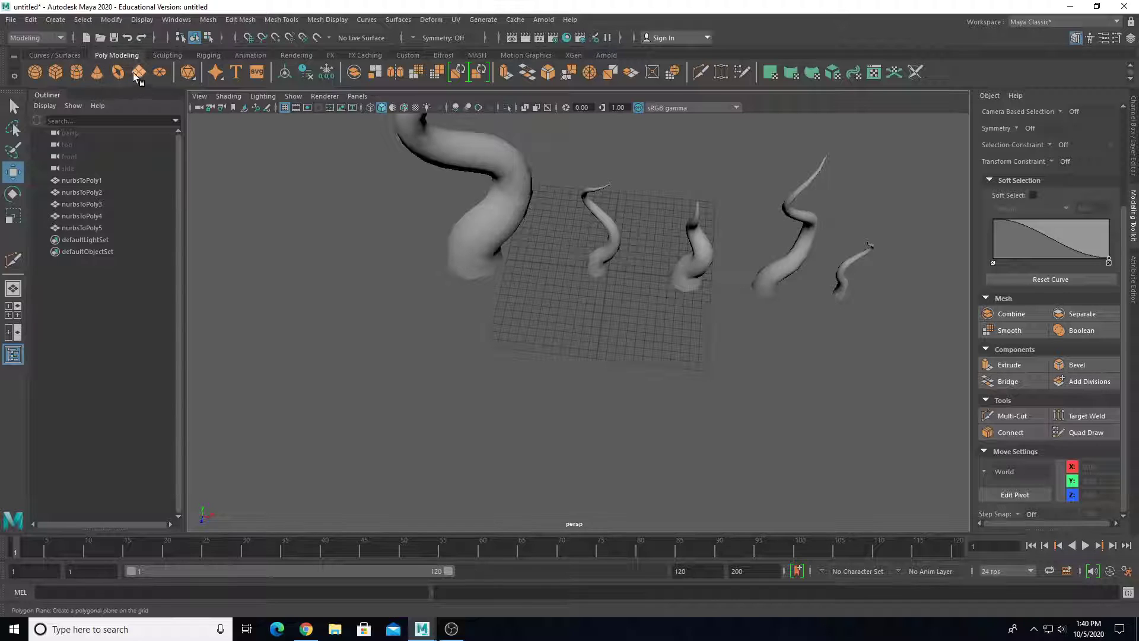
click(138, 73)
drag(608, 323, 596, 395)
scroll(614, 402, up, 3)
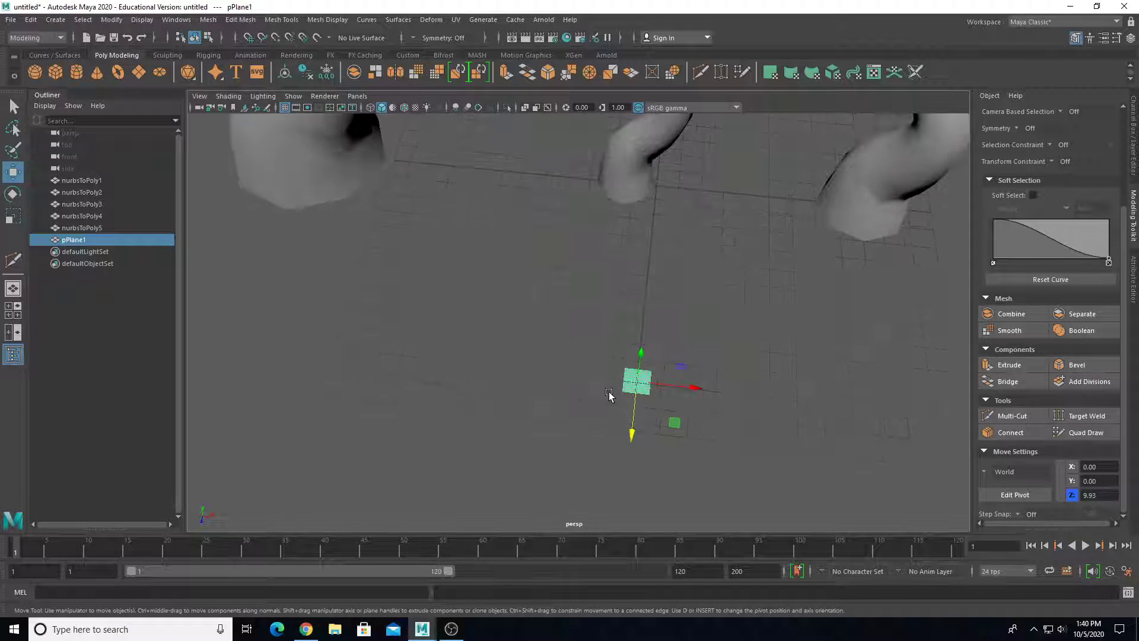
Scale the new plane evenly in X and Z to about 3.5.
scroll(617, 397, up, 3)
alt+middle_drag(625, 402, 486, 338)
scroll(485, 339, down, 1)
key(r)
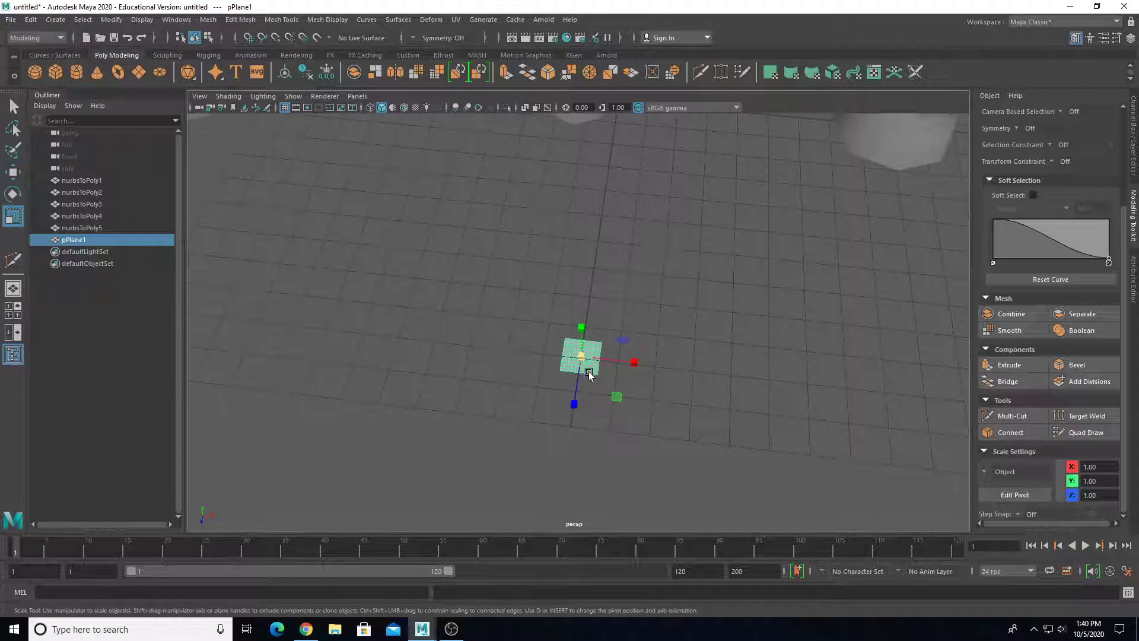
drag(614, 394, 703, 493)
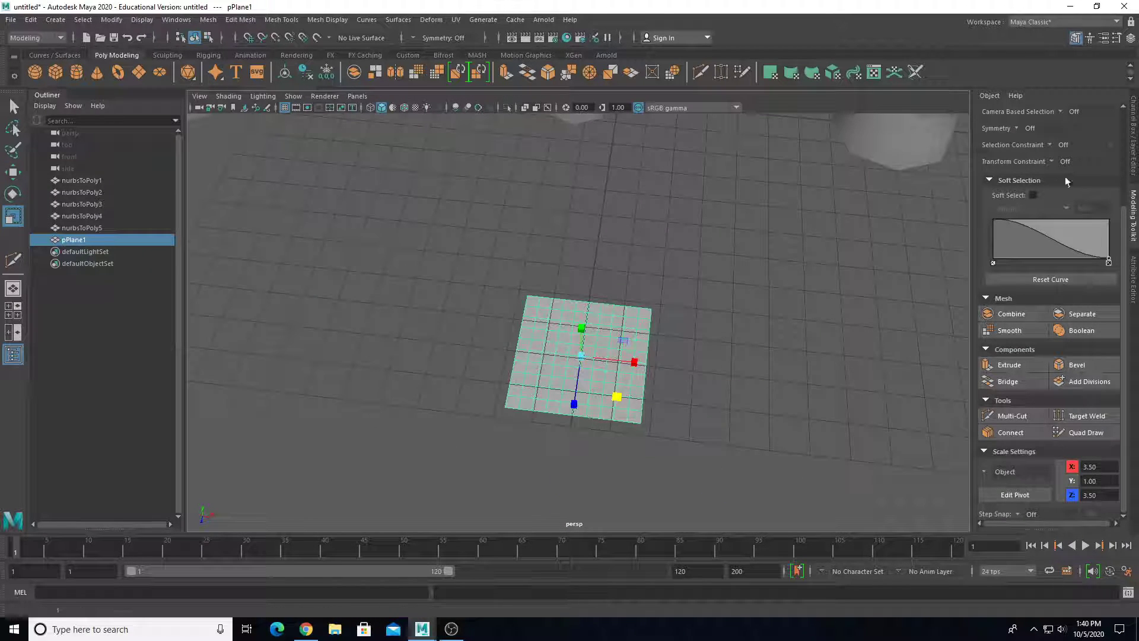
Show the plane's channel values and raise it above the grid to about 4.2 in Y.
click(1135, 147)
alt+drag(653, 303, 563, 362)
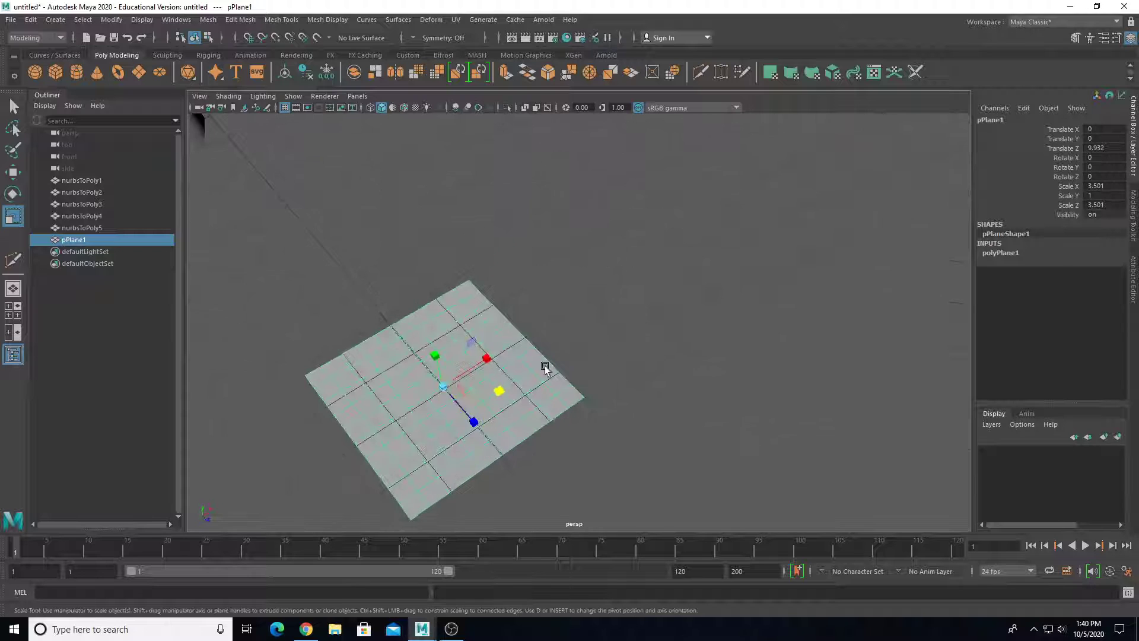
key(w)
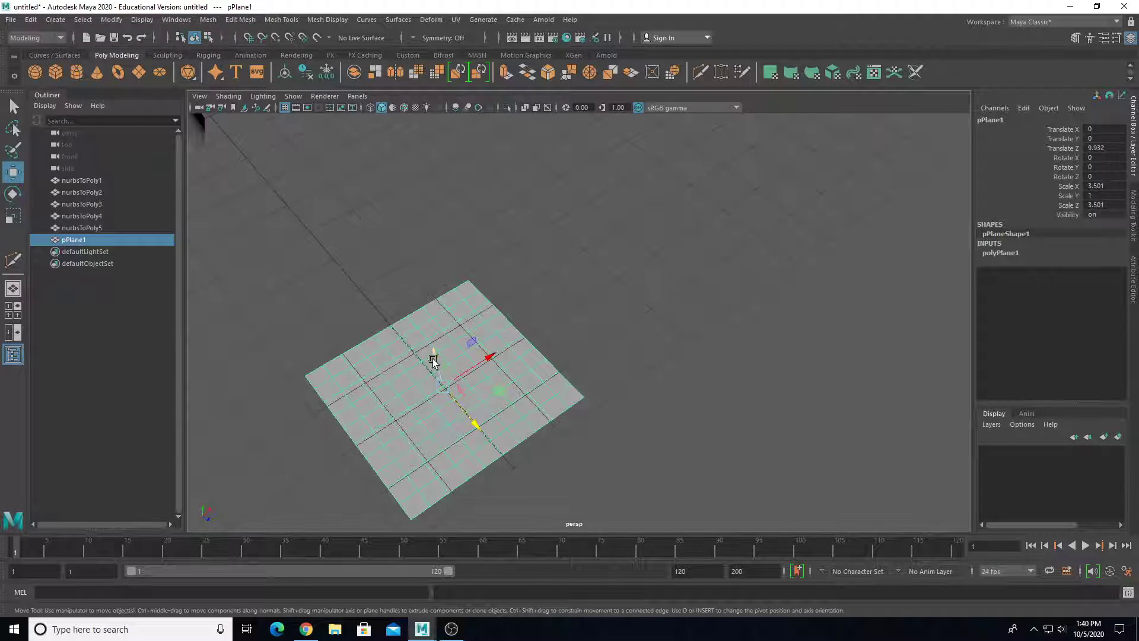
drag(433, 361, 454, 147)
key(f)
Set the plane's subdivisions to 2 in width and 3 in height, and stretch its Z scale to about 5.1.
click(1009, 252)
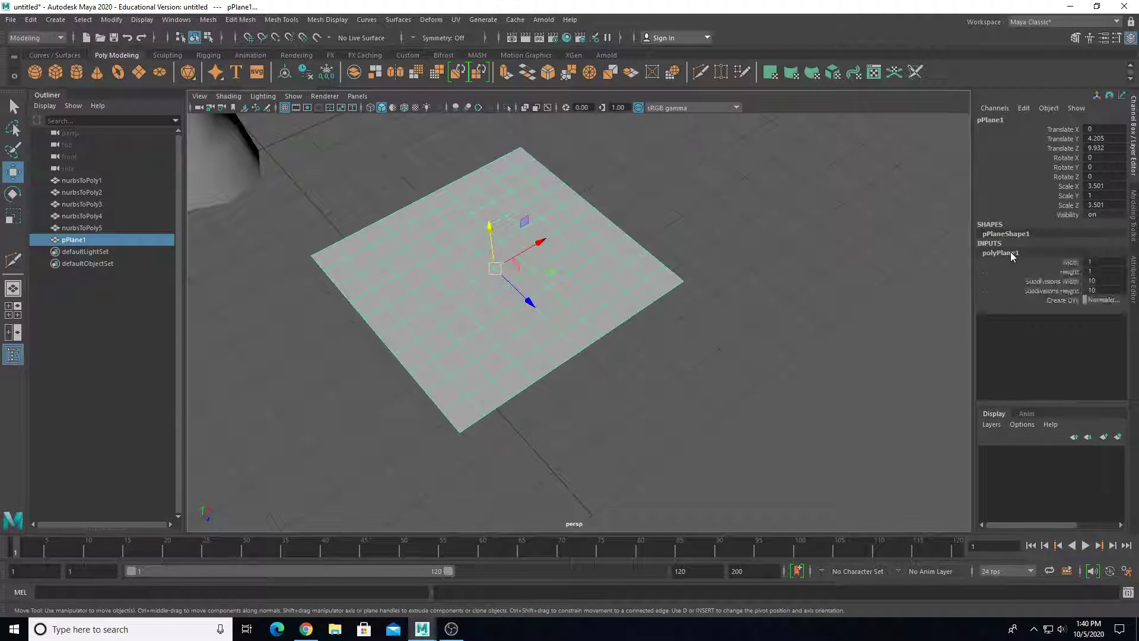
drag(1099, 281, 1101, 291)
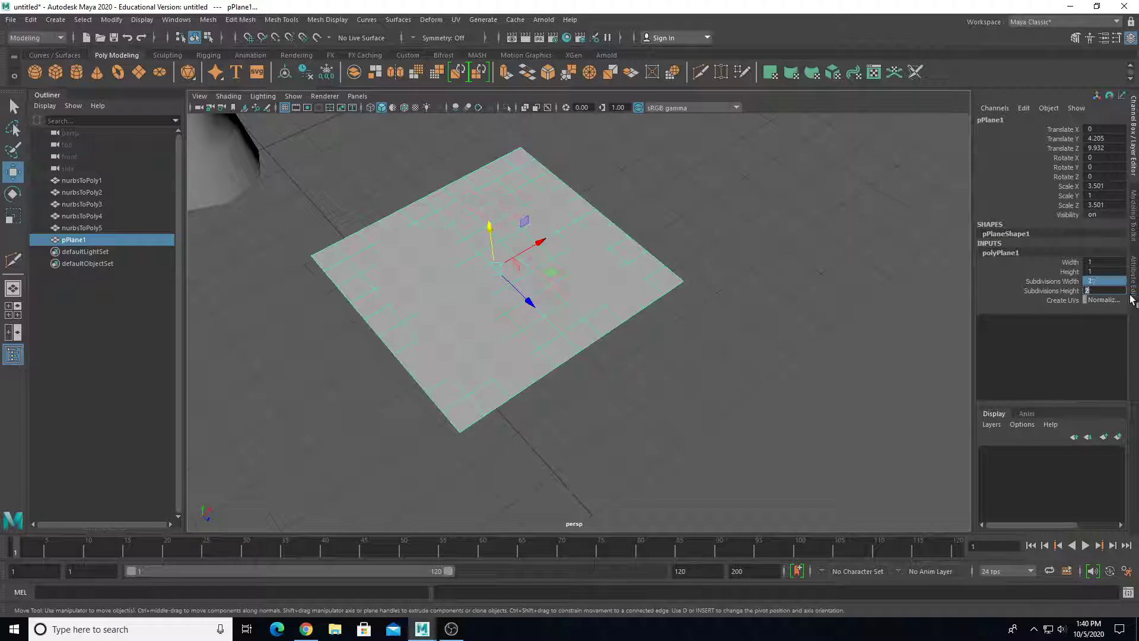
text(2)
key(Return)
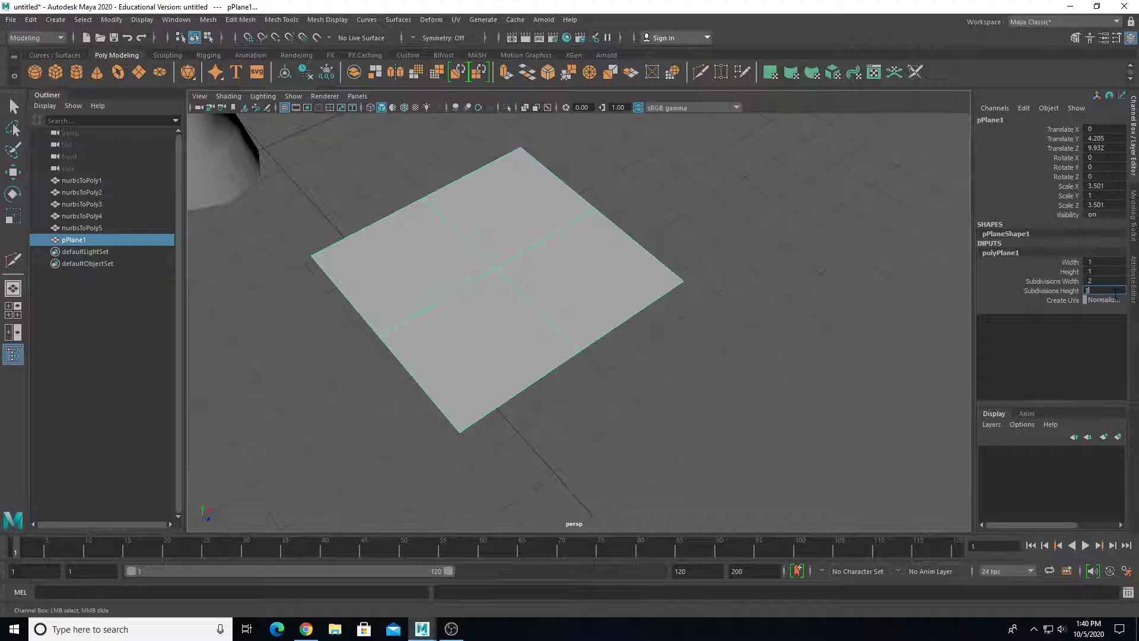
mouse_move(515, 297)
alt+mouse_down()
mouse_move(496, 374)
mouse_move(514, 325)
mouse_move(483, 349)
mouse_move(499, 287)
alt+mouse_up()
key(r)
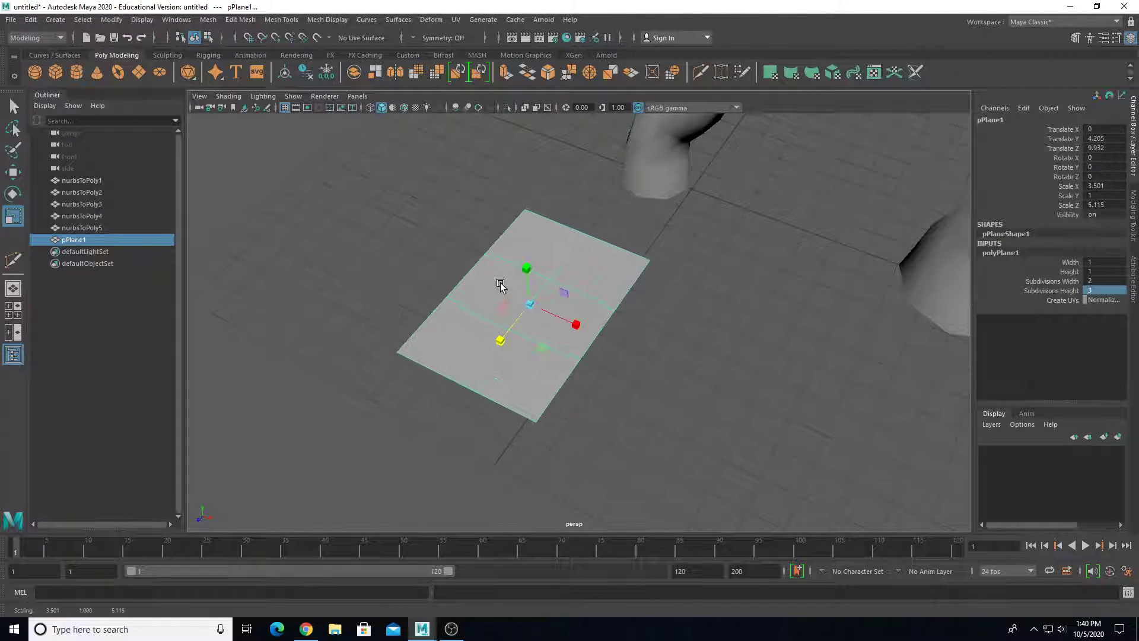
Scale the corner vertices at the plane's end facing the tentacles inward and pull them back to form a point.
right_drag(541, 249, 501, 223)
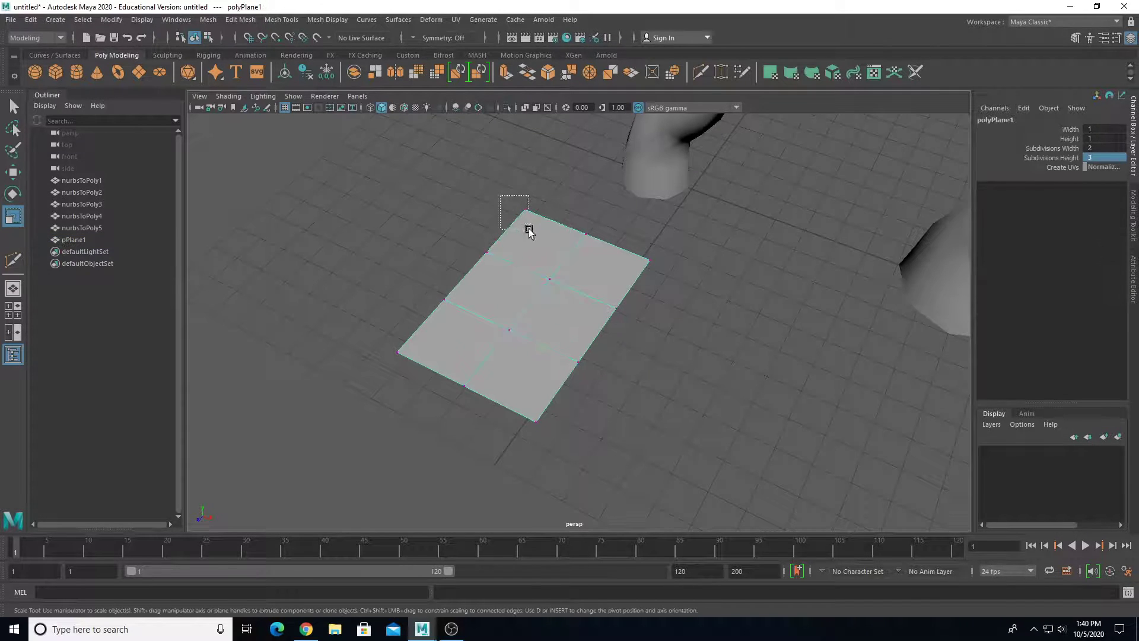
drag(527, 230, 528, 230)
alt+drag(601, 279, 544, 252)
key(w)
key(r)
drag(610, 279, 610, 273)
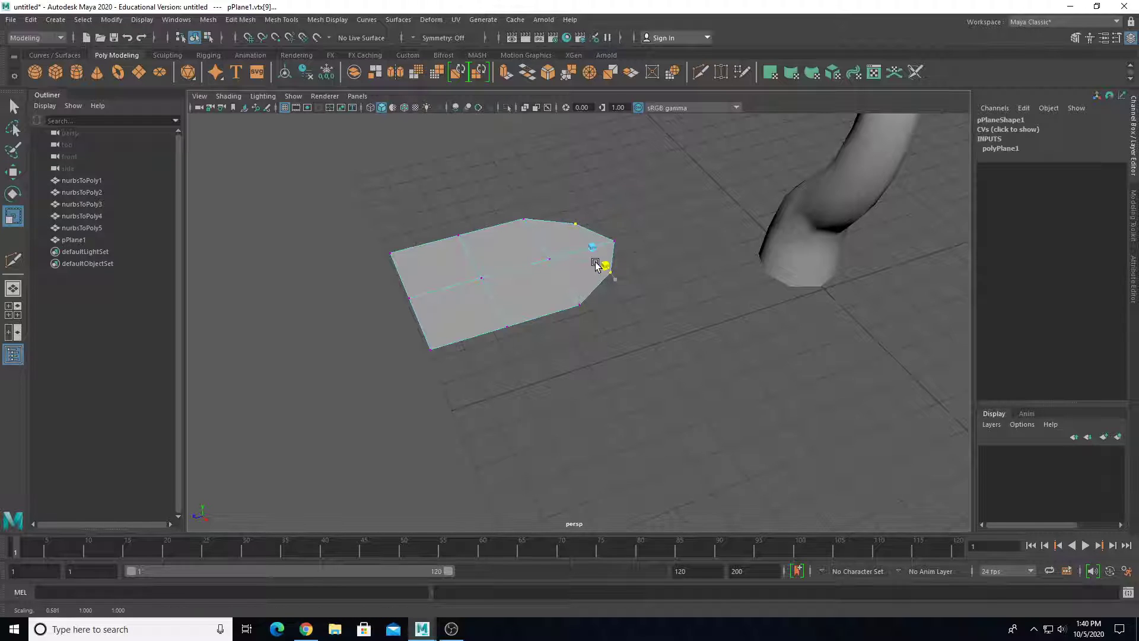
key(w)
drag(552, 259, 544, 267)
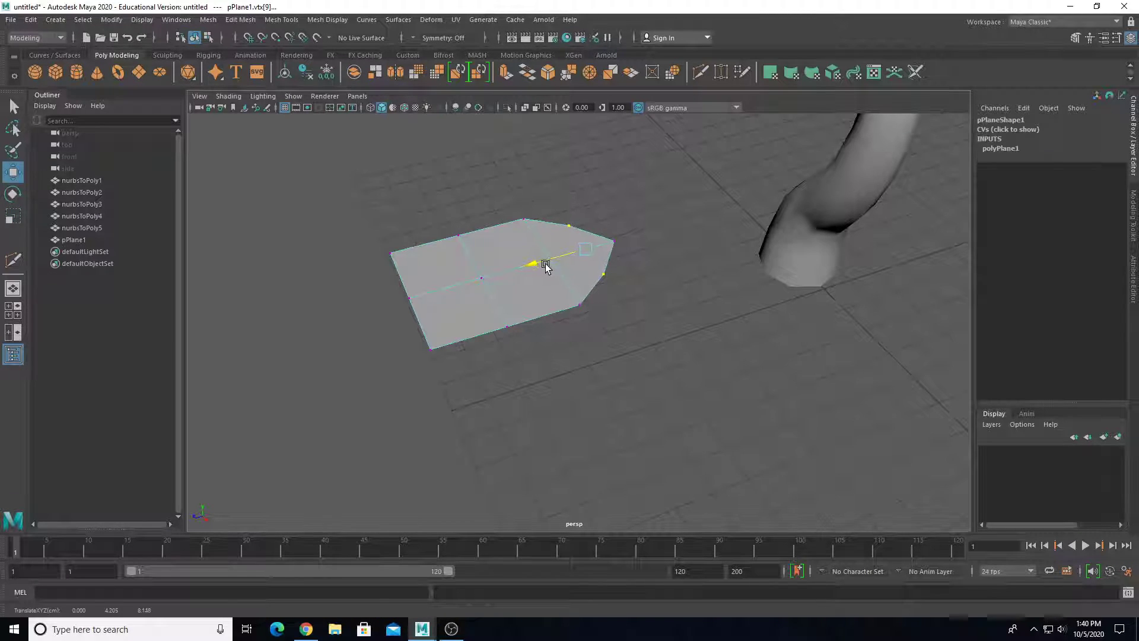
Pull the two corner vertices at the plane's opposite end inward and bring them closer together for a rounded end.
drag(364, 219, 404, 277)
shift+drag(408, 320, 435, 359)
drag(358, 315, 373, 321)
key(r)
drag(449, 327, 522, 253)
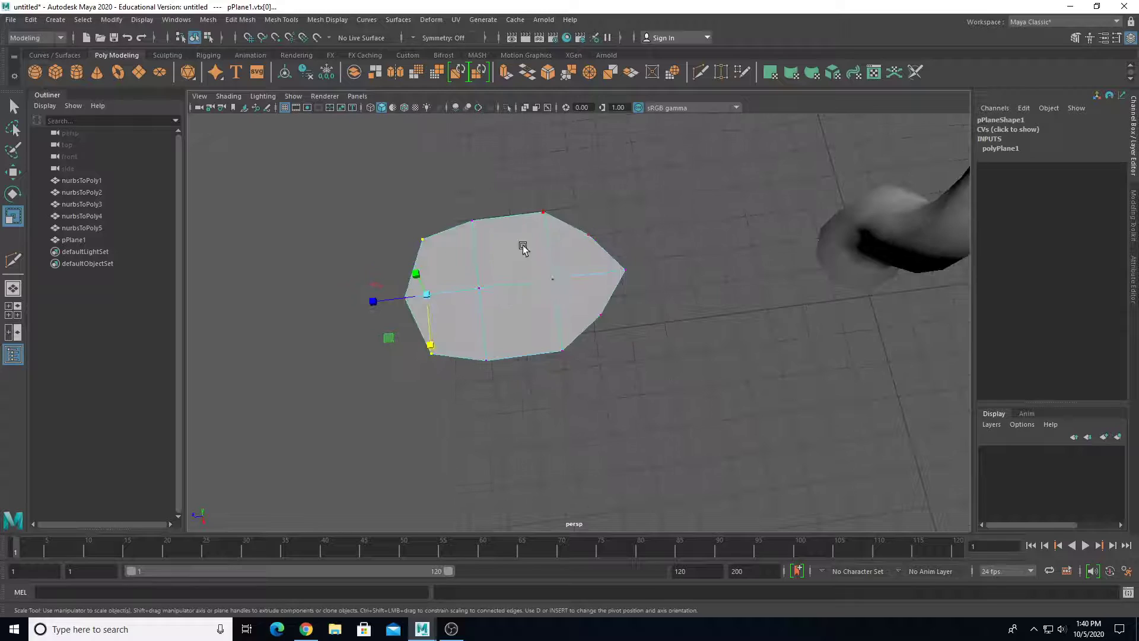
Shift the plane's vertex rows lengthwise toward the pointed end to elongate the outline and even out the spacing.
drag(646, 334, 649, 340)
key(w)
drag(559, 277, 587, 280)
drag(514, 184, 735, 406)
drag(545, 283, 567, 279)
drag(461, 194, 496, 367)
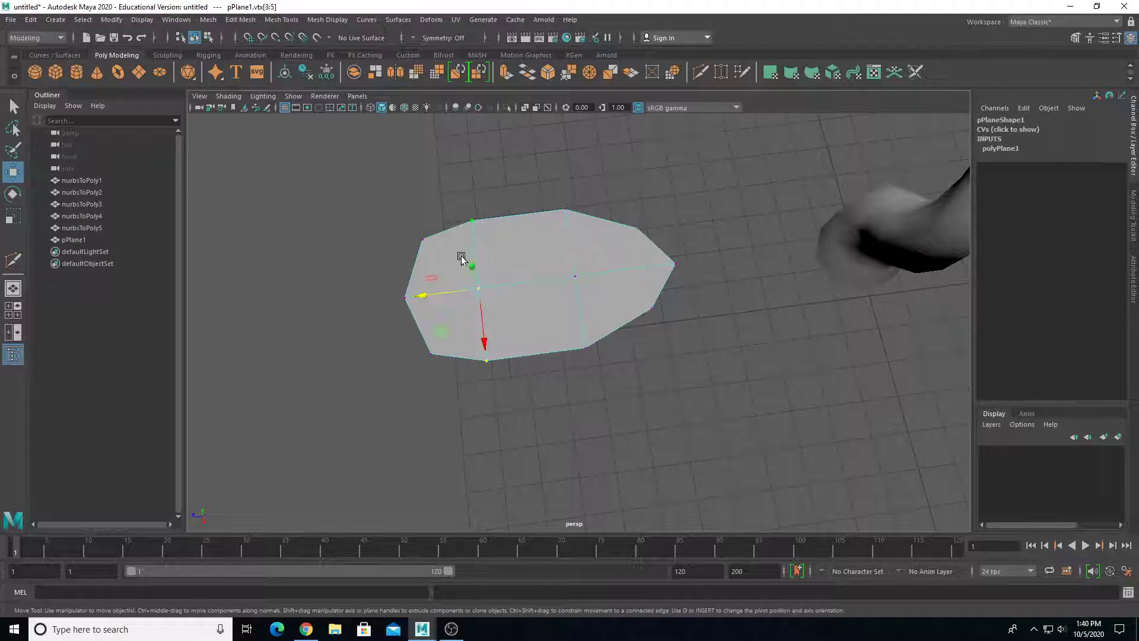
drag(442, 290, 544, 212)
Offset the centre row of vertices above the side edges as a ridge, and raise the outer corner vertices at both ends.
right_click(572, 244)
drag(564, 353, 564, 354)
alt+drag(560, 291, 636, 309)
alt+drag(343, 313, 350, 305)
drag(351, 304, 382, 328)
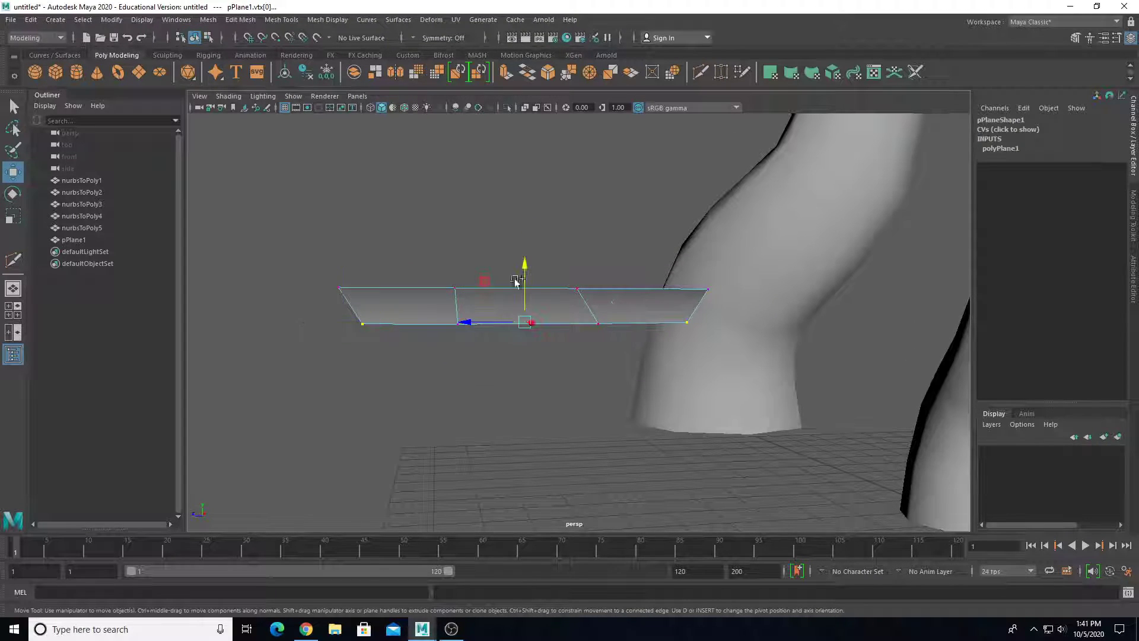
drag(522, 260, 528, 247)
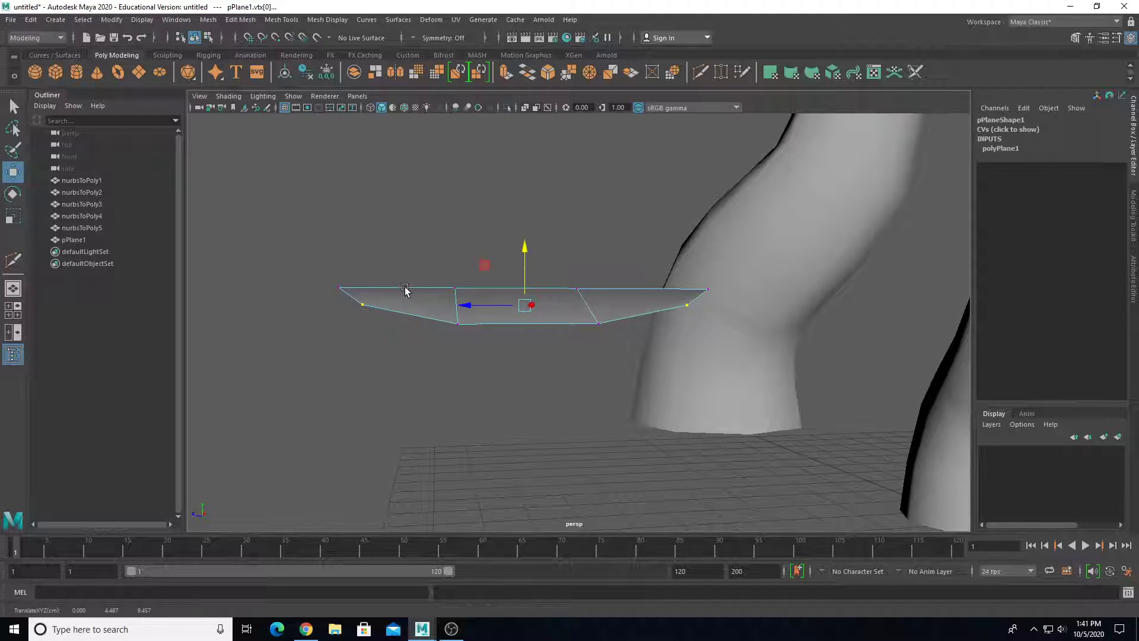
Lower the plane's two middle vertex rows so the shape curves up toward both ends.
alt+drag(405, 290, 415, 240)
drag(606, 372, 607, 373)
mouse_move(574, 332)
alt+mouse_down()
mouse_move(579, 324)
mouse_move(576, 350)
alt+mouse_up()
drag(512, 260, 510, 252)
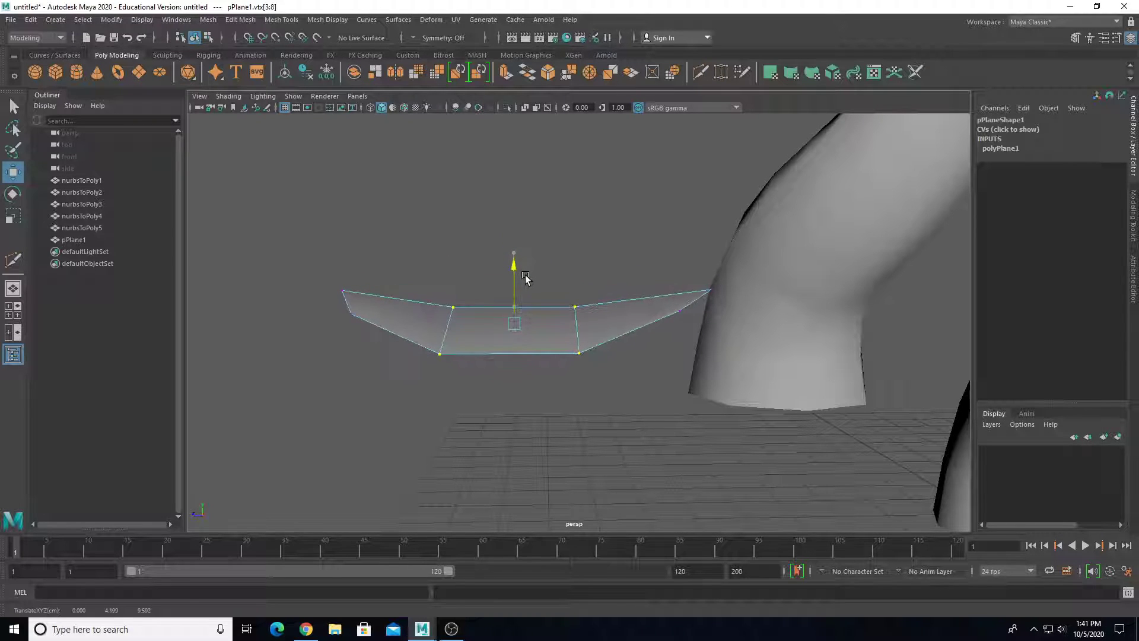
alt+drag(524, 286, 388, 260)
alt+drag(369, 325, 510, 310)
Return the plane to object mode, duplicate it, place the copy beside it and scale the copy into a short, rounded shape.
right_drag(509, 301, 574, 285)
alt+drag(574, 284, 575, 375)
key(ctrl+d)
key(r)
drag(460, 414, 447, 266)
click(733, 363)
click(492, 326)
Duplicate the original shaped plane and move the copy to its other side, at about 5.43 in X.
click(771, 319)
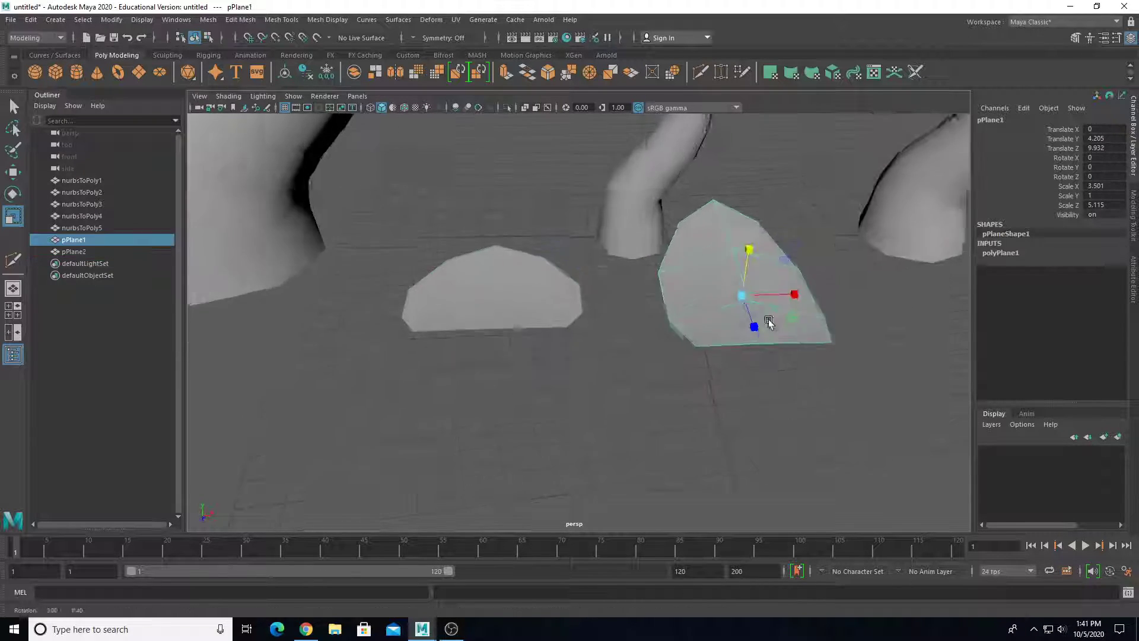
key(ctrl+d)
key(w)
drag(791, 314, 1039, 292)
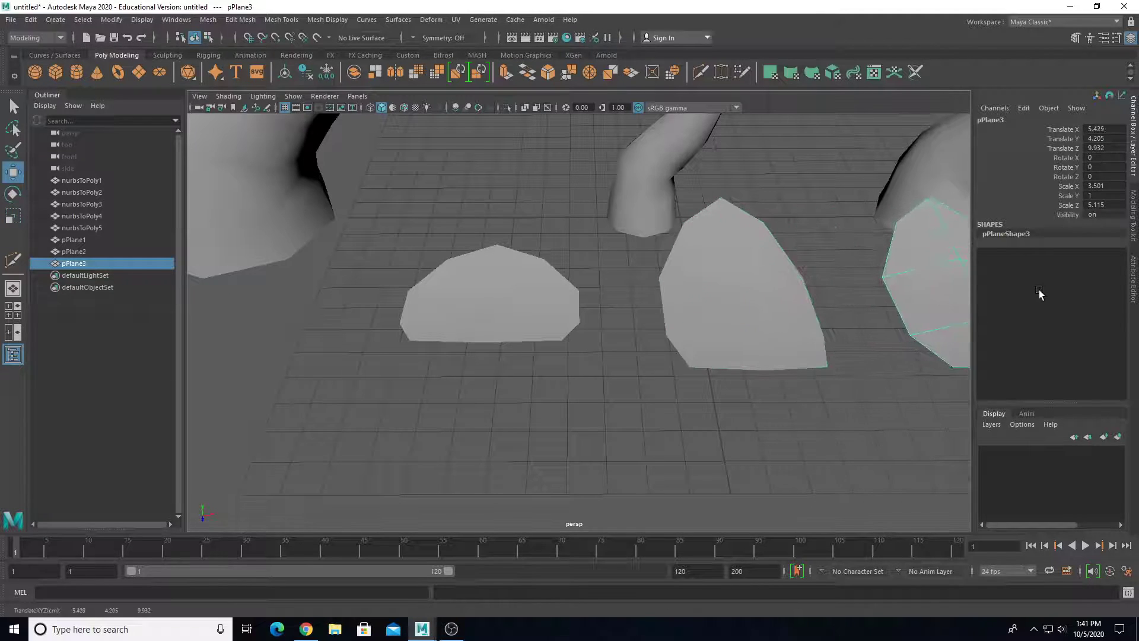
key(f)
Scale the third plane into a long, narrow shape and reduce the size of all three planes.
key(r)
drag(581, 383, 573, 410)
drag(626, 350, 449, 330)
drag(541, 287, 687, 311)
drag(650, 234, 463, 427)
key(w)
key(f)
alt+drag(463, 379, 526, 390)
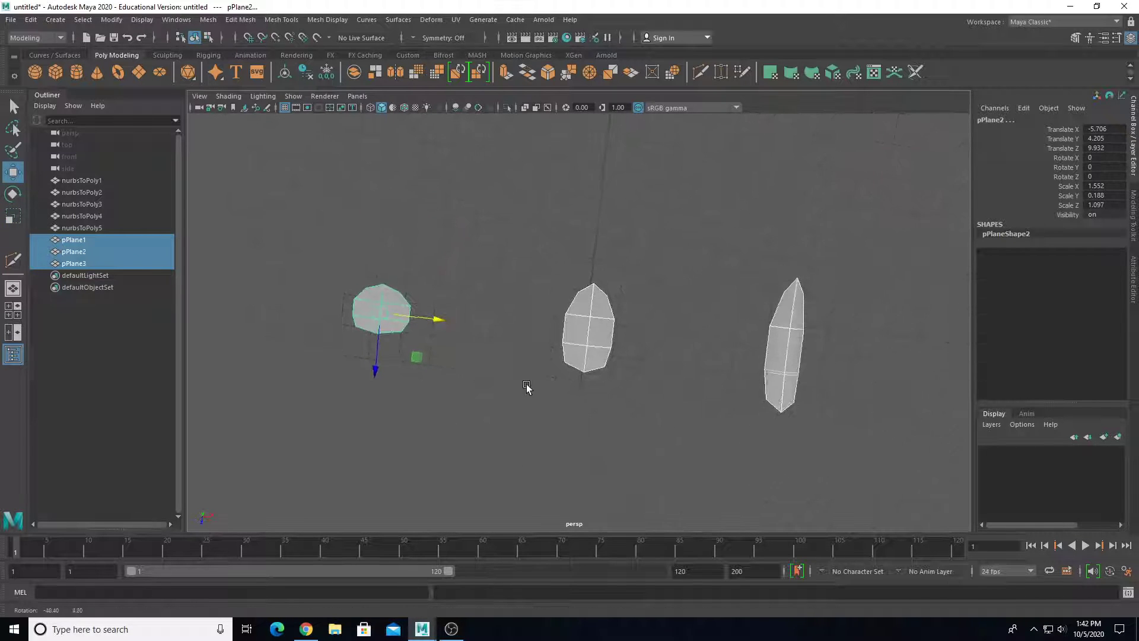
Move the rounded and narrow planes beside the middle one, to about -2.37 and 1.73 in X, and align their blunt ends.
click(386, 311)
drag(432, 321, 559, 372)
drag(568, 267, 646, 344)
drag(717, 286, 835, 418)
drag(826, 360, 692, 349)
drag(646, 401, 649, 385)
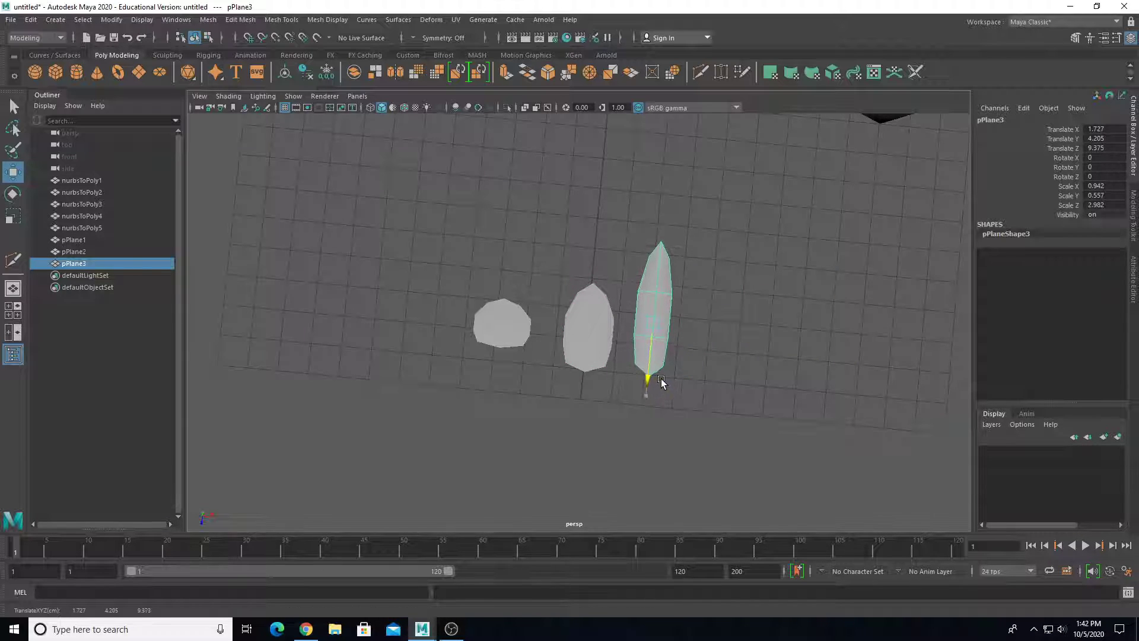
click(505, 326)
mouse_move(496, 372)
mouse_down()
mouse_move(500, 390)
mouse_move(447, 417)
mouse_move(473, 358)
mouse_move(446, 368)
mouse_move(475, 367)
mouse_up()
Snap the rounded plane's pivot to the centre vertex at its blunt end.
key(f)
key(d)
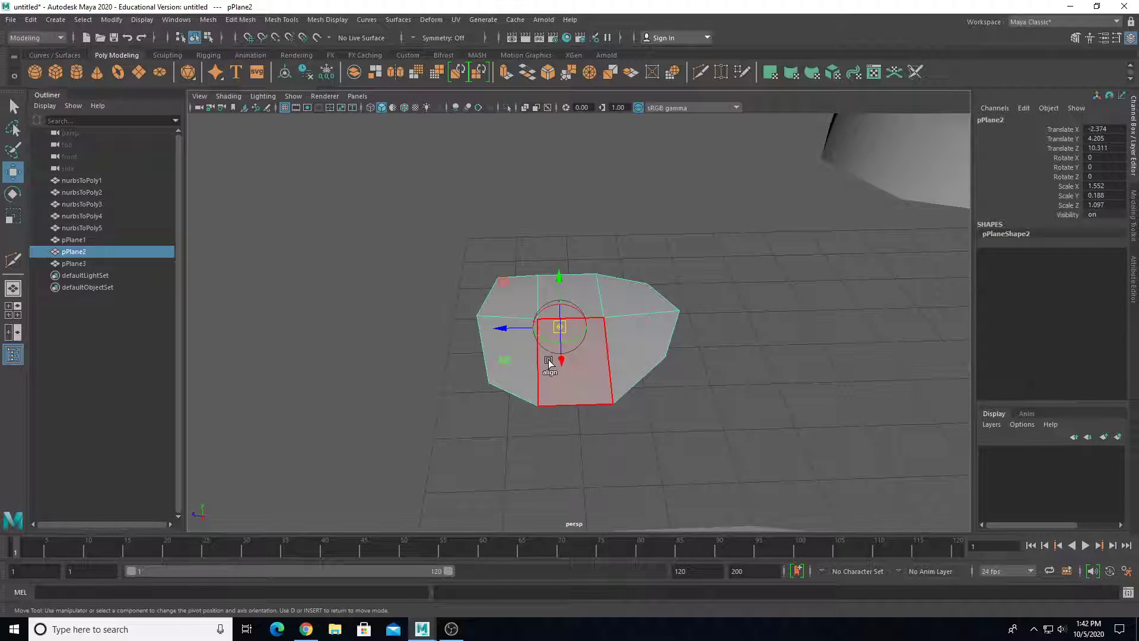
key(v)
drag(560, 326, 486, 314)
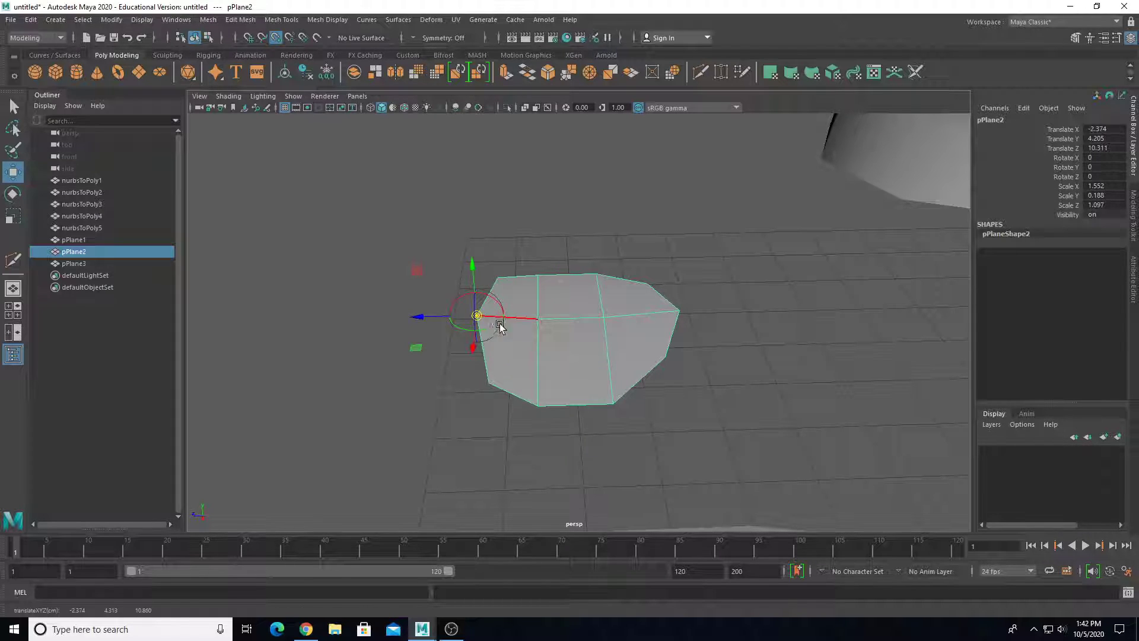
scroll(569, 381, down, 4)
alt+drag(569, 381, 618, 333)
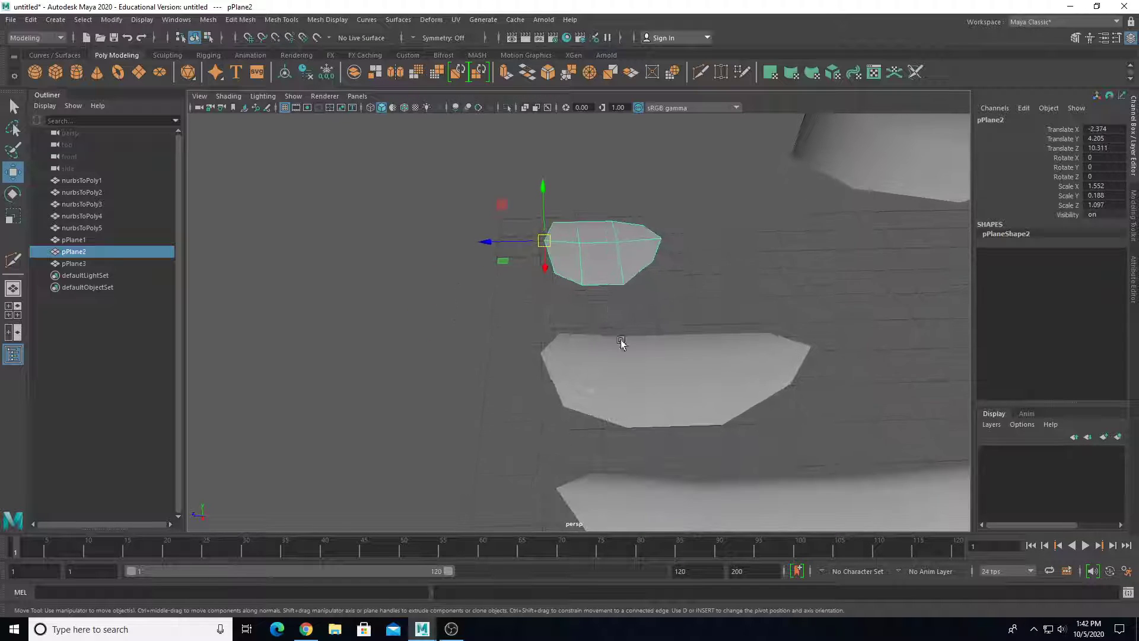
Snap the middle plane's pivot to the centre vertex at its blunt end.
click(621, 392)
alt+drag(621, 393, 589, 407)
key(d)
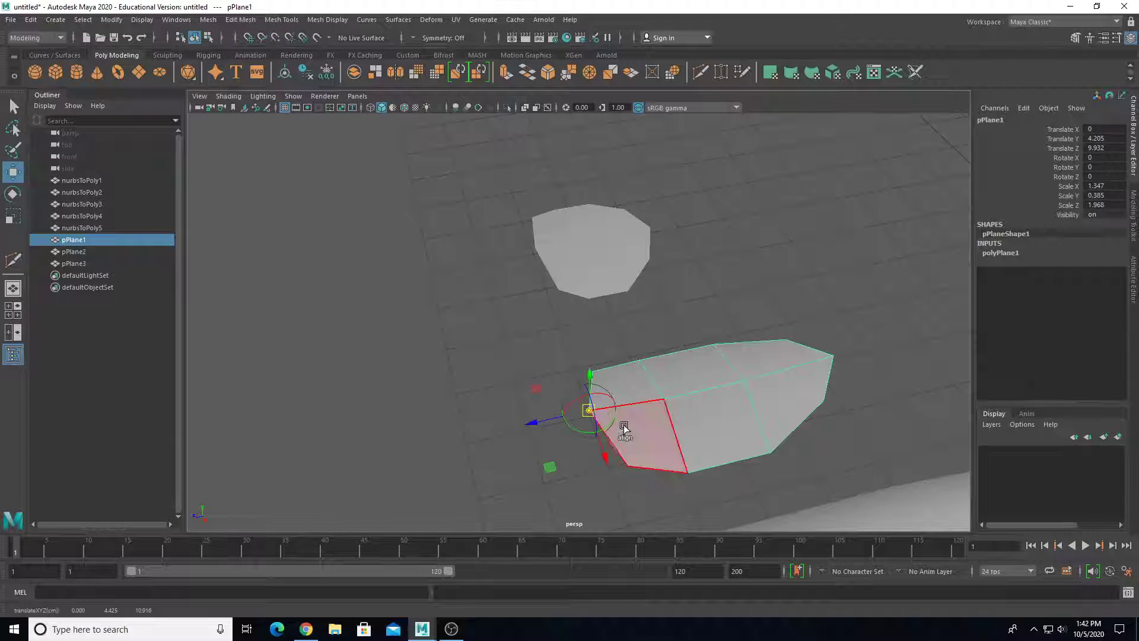
scroll(624, 425, down, 4)
alt+middle_drag(619, 442, 596, 409)
Snap the narrow plane's pivot to the centre vertex at its blunt end and undo a test rotation.
click(667, 381)
scroll(665, 386, up, 3)
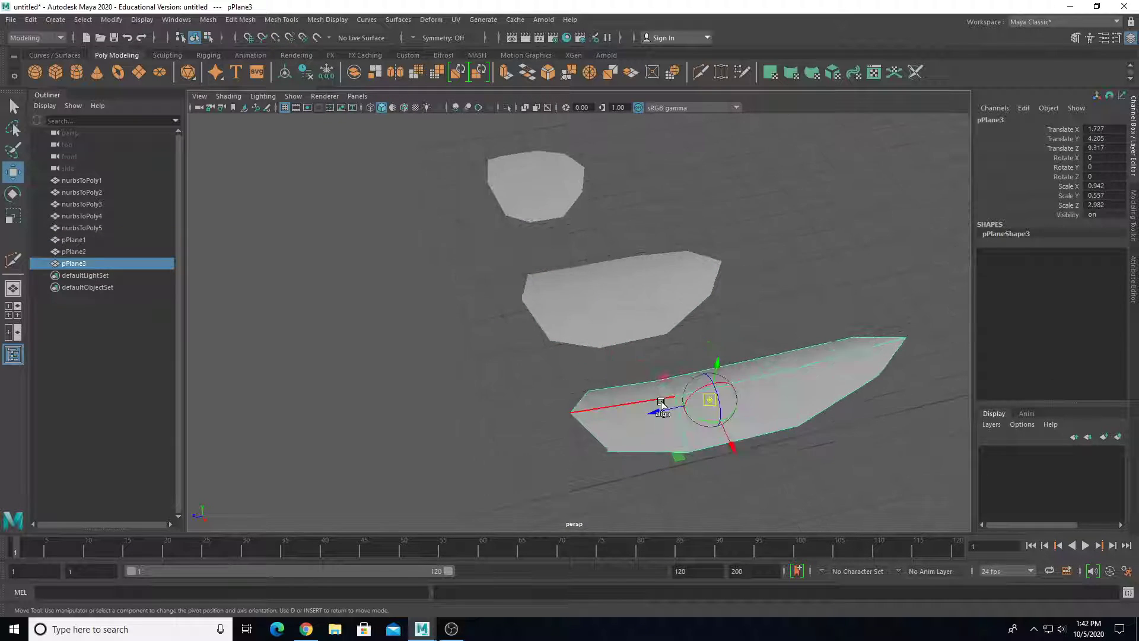
drag(715, 407, 697, 387)
key(e)
key(ctrl+z)
scroll(672, 415, down, 2)
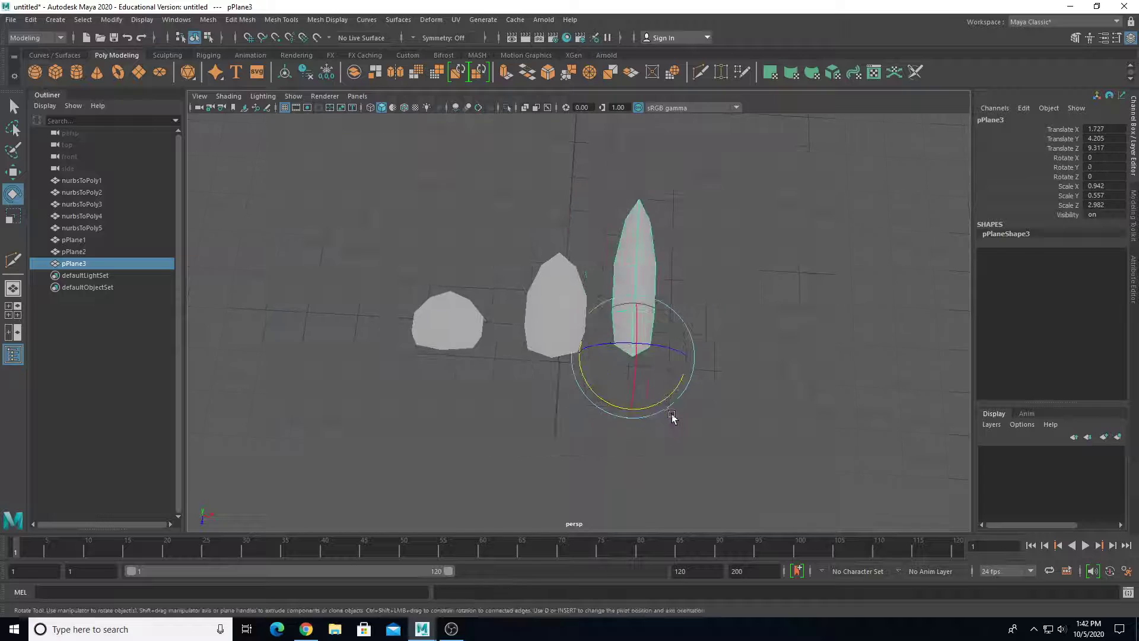
Move the narrow plane away from the middle one, to about 2.48 in X.
key(w)
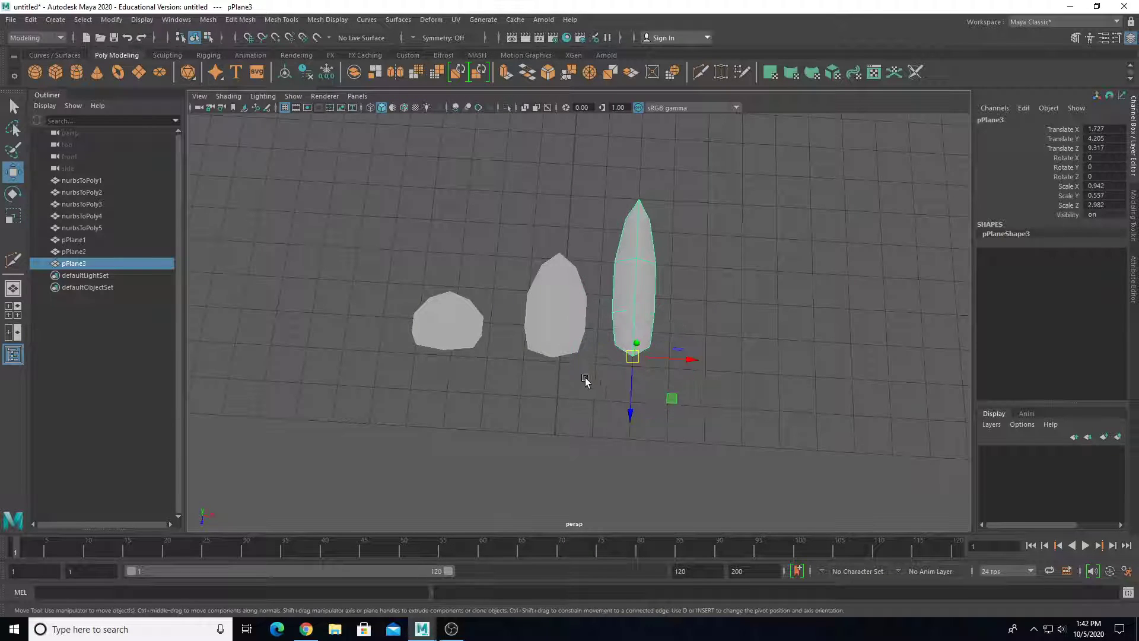
drag(679, 361, 557, 467)
scroll(625, 404, down, 5)
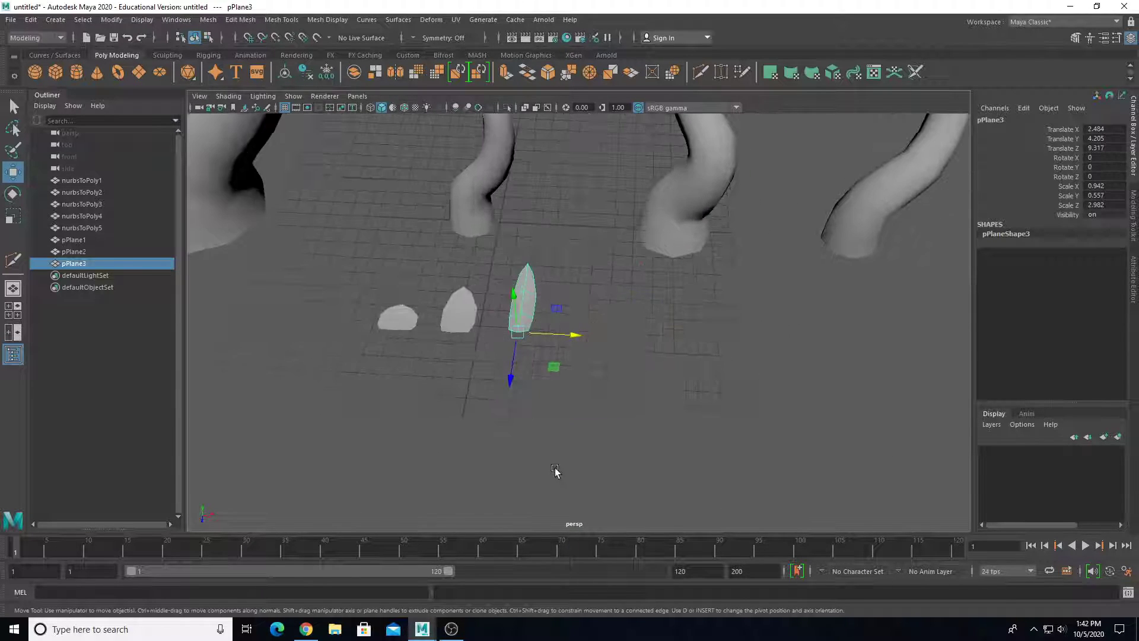
Create a polygon disc, place it beside the narrow plane at about 9.55 in X, and scale it uniformly to about 3.93.
click(162, 73)
drag(519, 236, 716, 408)
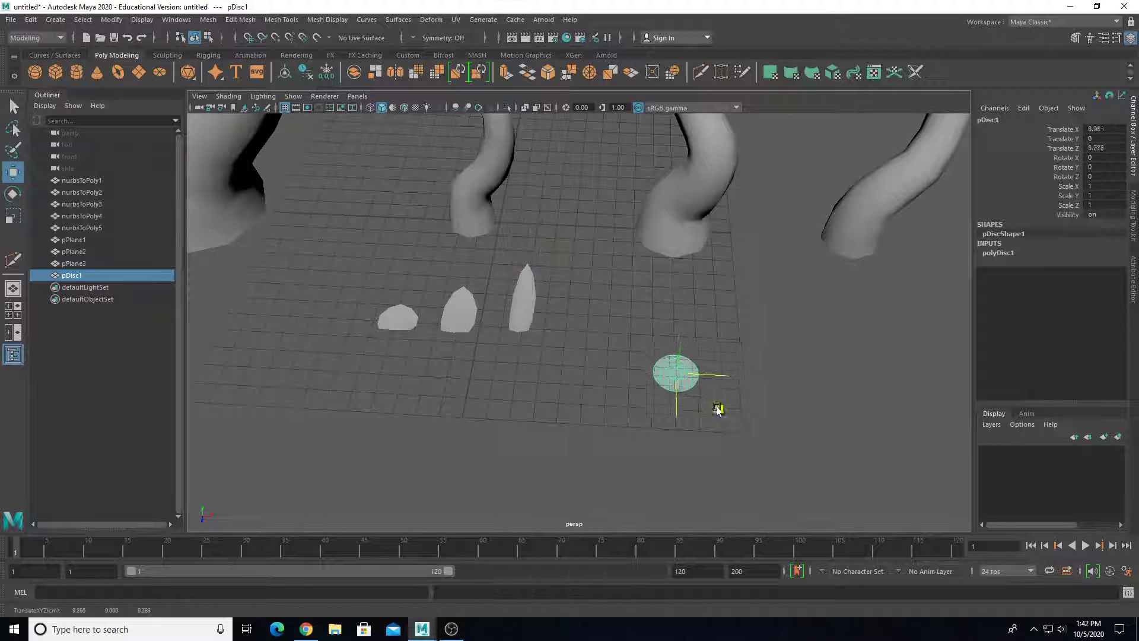
drag(693, 350, 513, 375)
key(r)
drag(568, 334, 548, 347)
key(w)
alt+drag(495, 371, 491, 351)
Try duplicating the narrow plane repeatedly and rotating each copy about its blunt-end pivot into a radial fan.
click(424, 319)
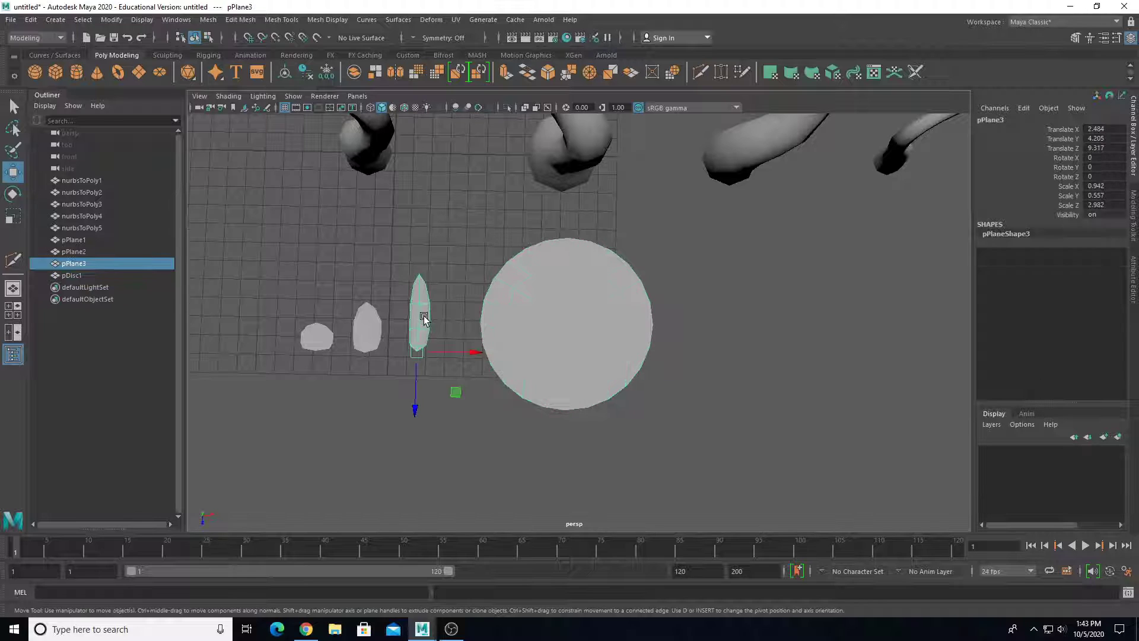
key(ctrl+d)
key(e)
drag(455, 328, 438, 407)
key(ctrl+d)
key(ctrl+d)
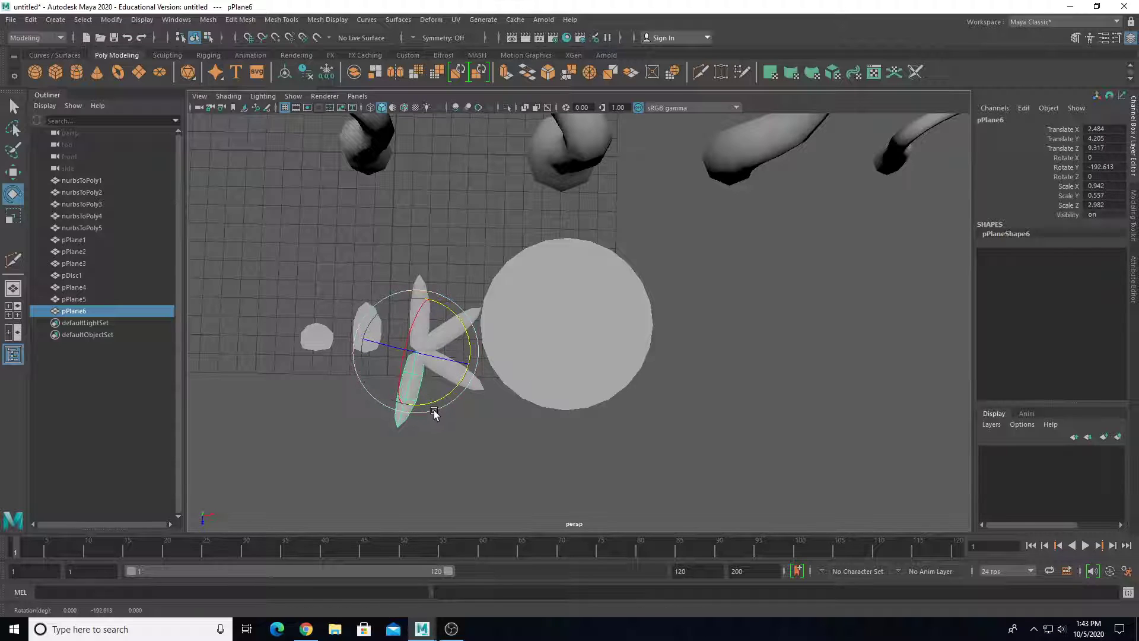
key(ctrl+d)
drag(467, 372, 454, 413)
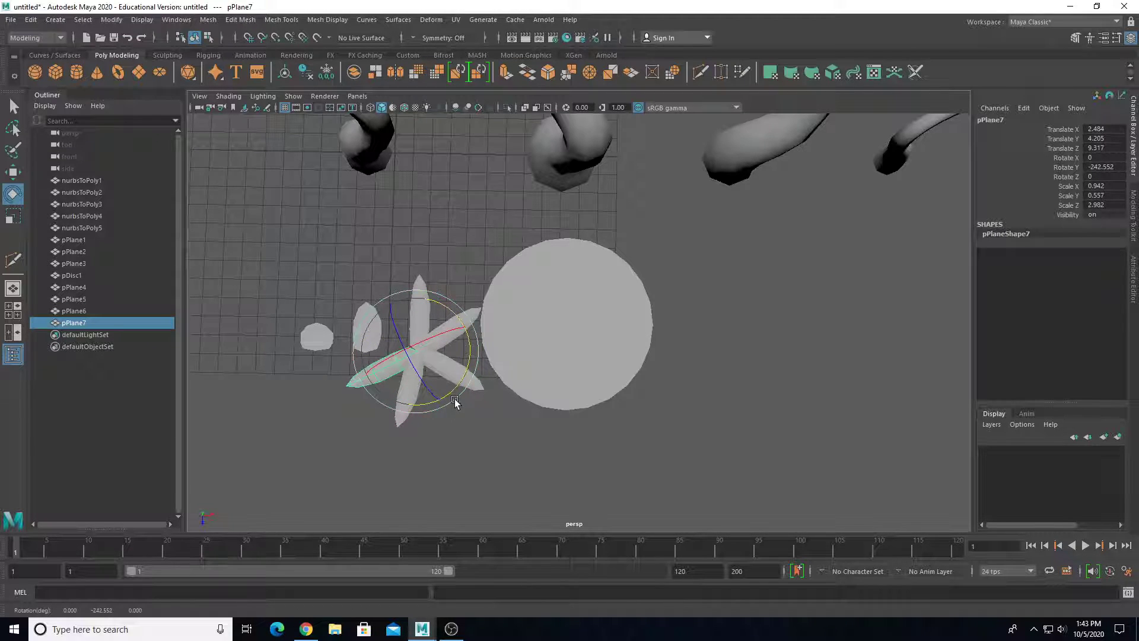
Delete all the rotated copies of the narrow plane.
key(Delete)
click(452, 333)
key(Delete)
click(455, 369)
key(Delete)
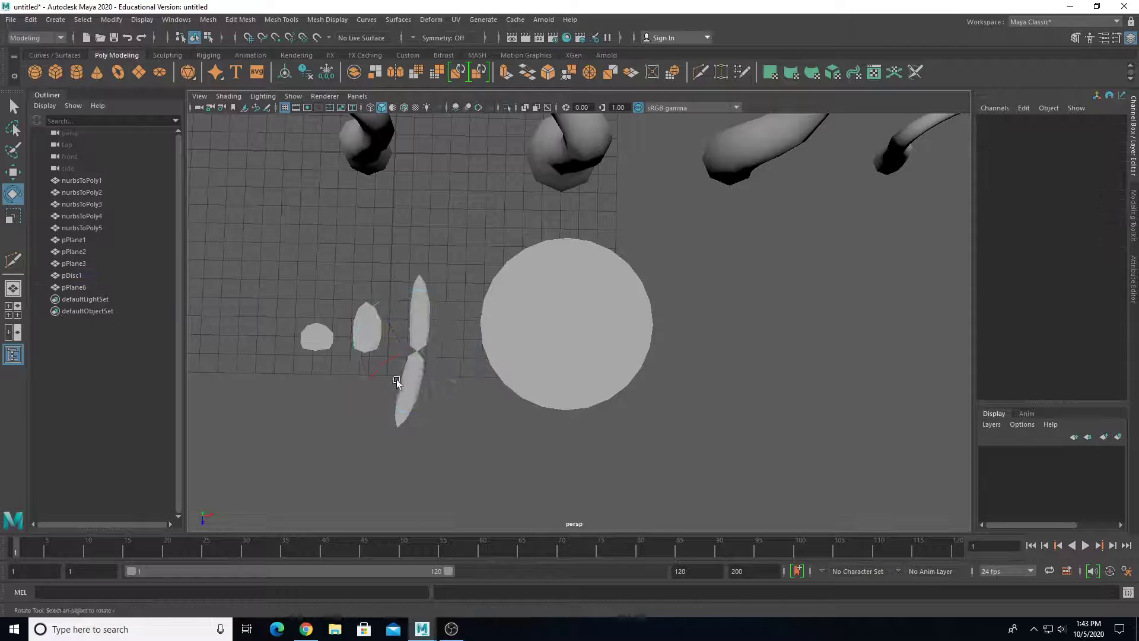
click(409, 386)
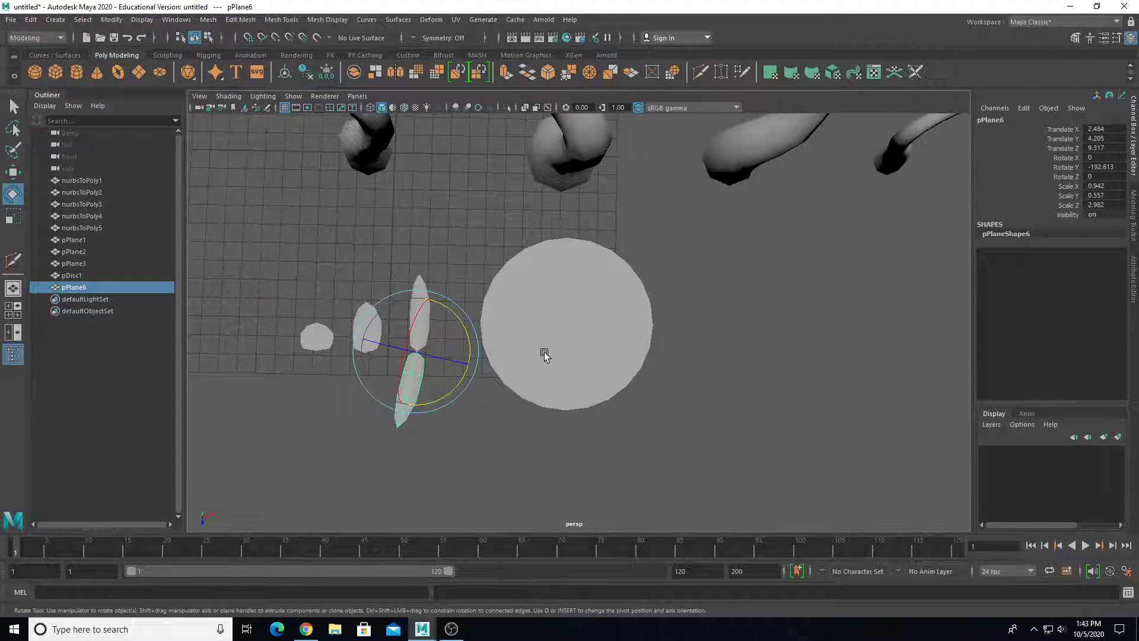
key(Delete)
Select the disc and turn on soft selection with the Volume falloff.
click(511, 361)
alt+drag(511, 361, 519, 307)
alt+middle_drag(519, 305, 608, 379)
scroll(516, 376, up, 3)
alt+drag(607, 379, 554, 413)
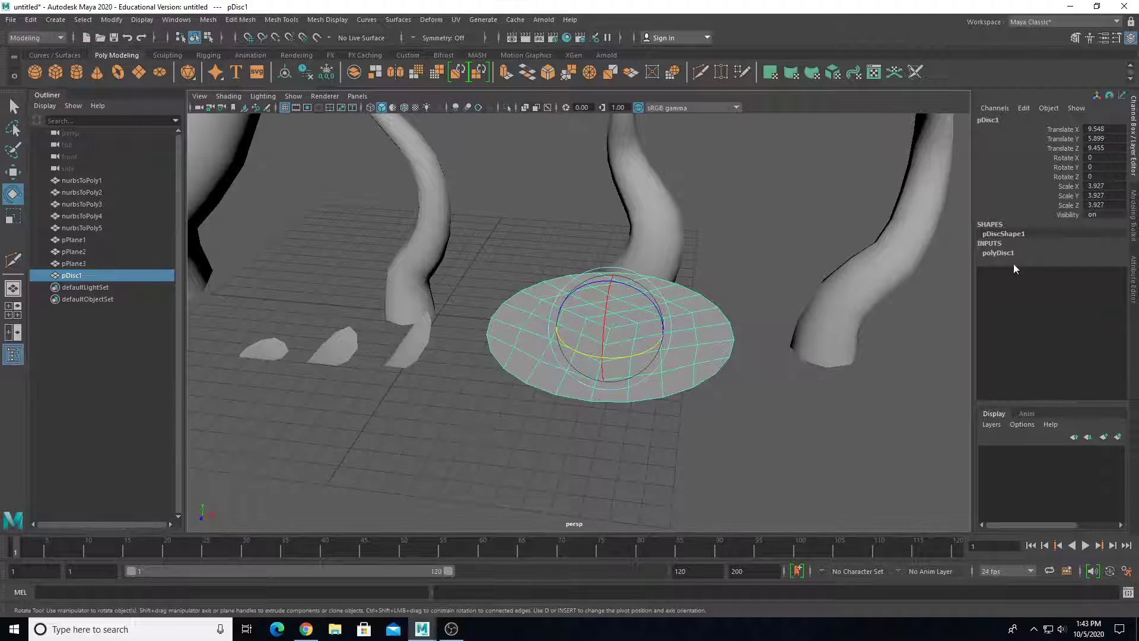
click(1134, 224)
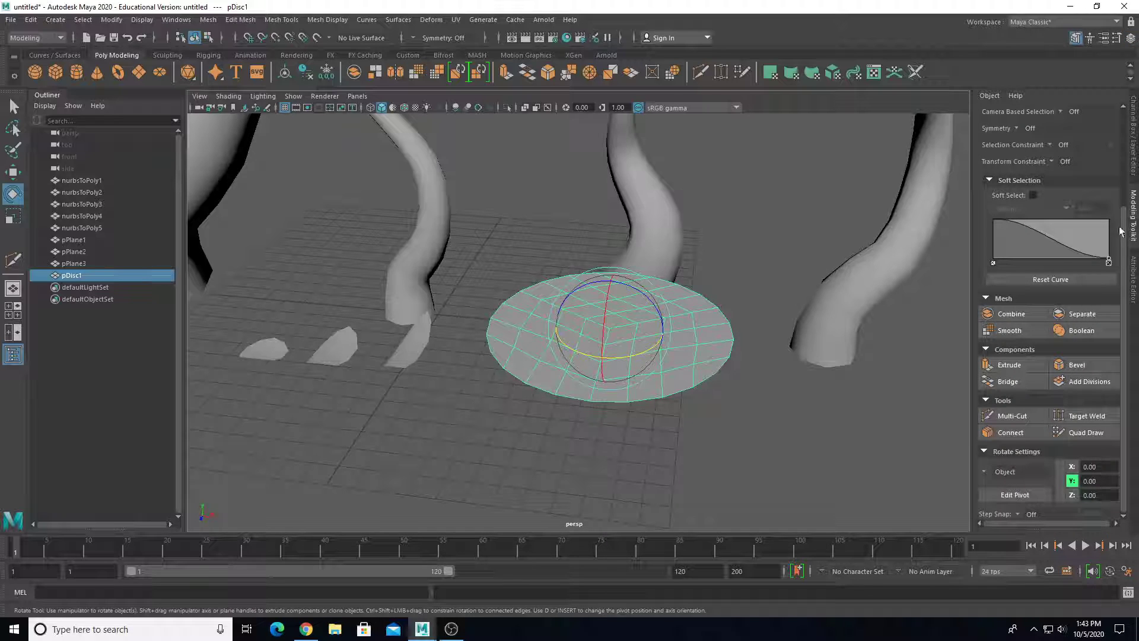
click(1033, 195)
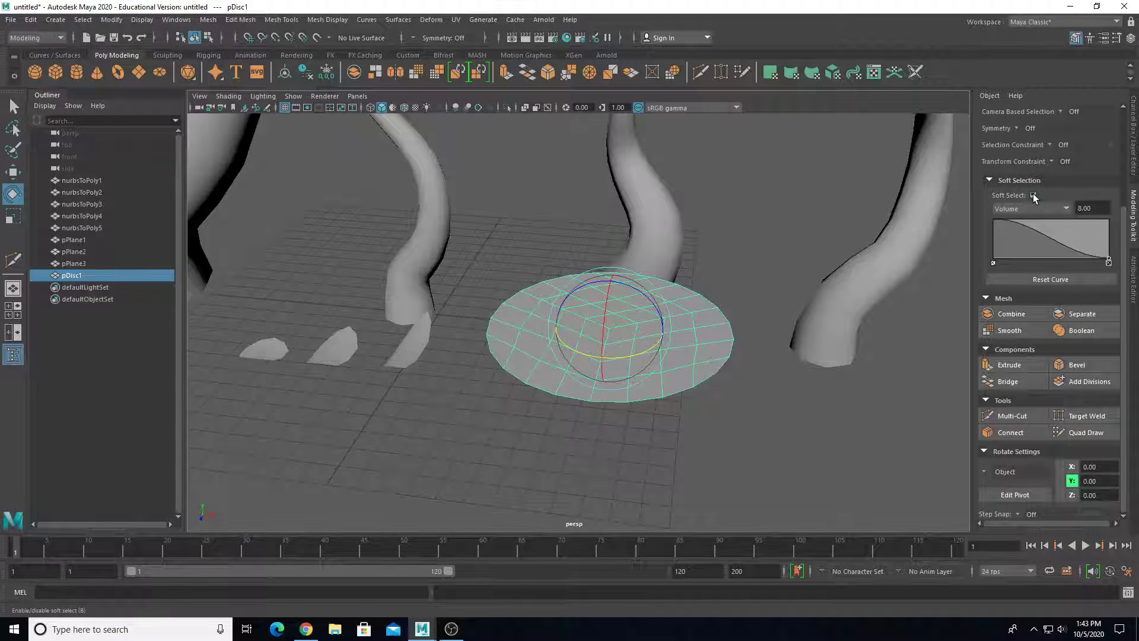
Raise the disc's centre vertex to about 10.77 in Y to form a dome.
right_drag(625, 325, 581, 300)
click(611, 328)
key(w)
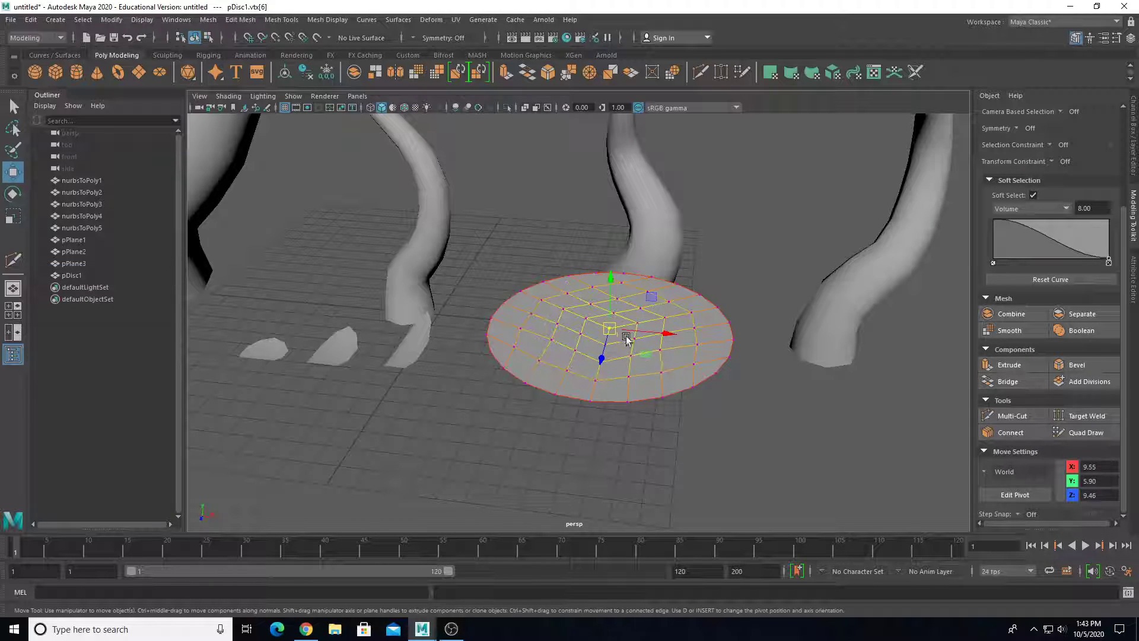
scroll(598, 306, down, 5)
drag(591, 291, 606, 260)
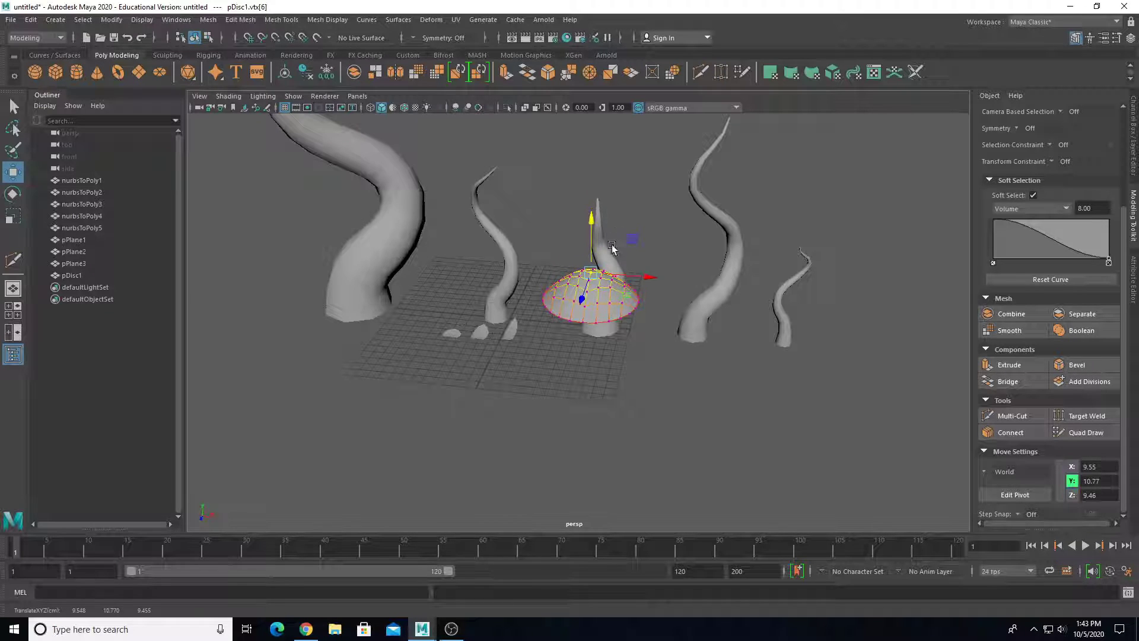
Widen the dome by scaling its soft-selected vertices horizontally, and return to object selection.
key(r)
mouse_move(624, 295)
mouse_down()
mouse_move(628, 356)
mouse_move(644, 369)
mouse_move(656, 305)
mouse_move(634, 314)
mouse_move(614, 299)
mouse_up()
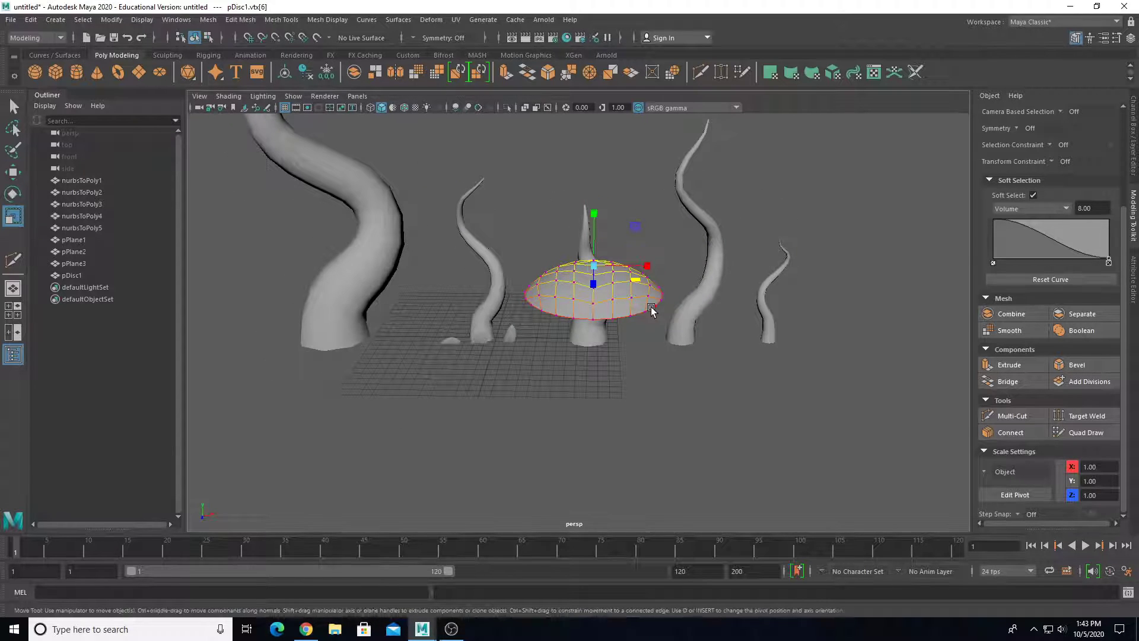
key(w)
right_drag(627, 279, 627, 278)
alt+drag(568, 331, 611, 333)
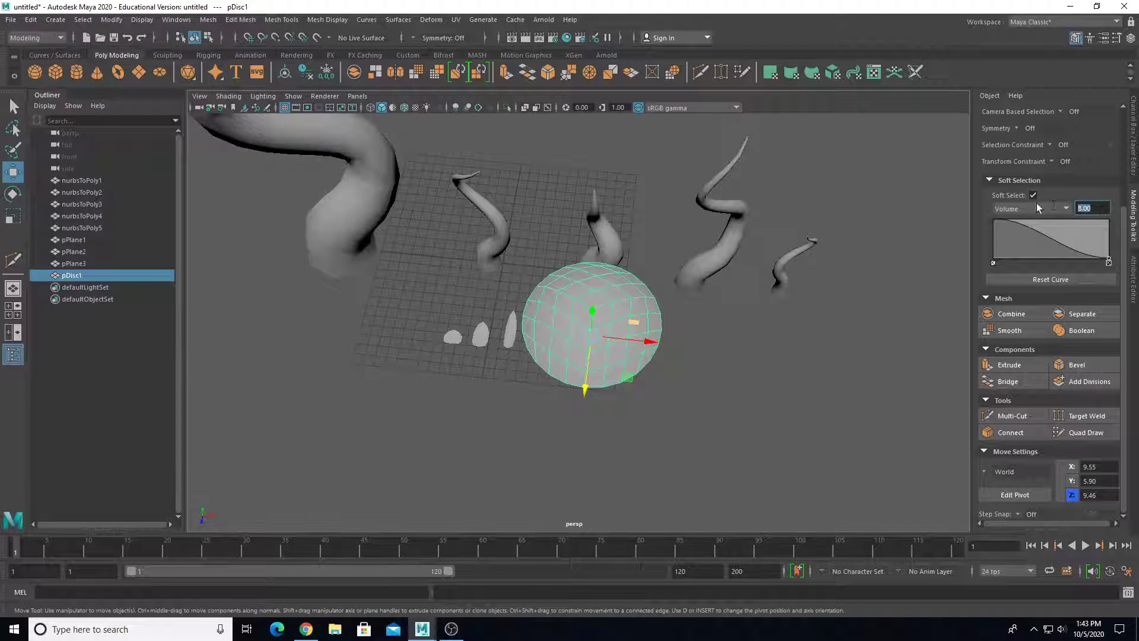
Scale the domed disc down and lower it to about 4.14 in Y.
scroll(522, 318, up, 5)
alt+drag(486, 390, 466, 419)
alt+middle_drag(466, 419, 413, 436)
alt+drag(412, 433, 585, 315)
key(d)
key(d)
key(r)
drag(520, 350, 442, 305)
key(w)
drag(553, 235, 552, 320)
alt+drag(504, 334, 488, 399)
alt+middle_drag(488, 398, 592, 261)
scroll(592, 262, up, 3)
alt+drag(592, 261, 568, 272)
alt+middle_drag(567, 272, 455, 328)
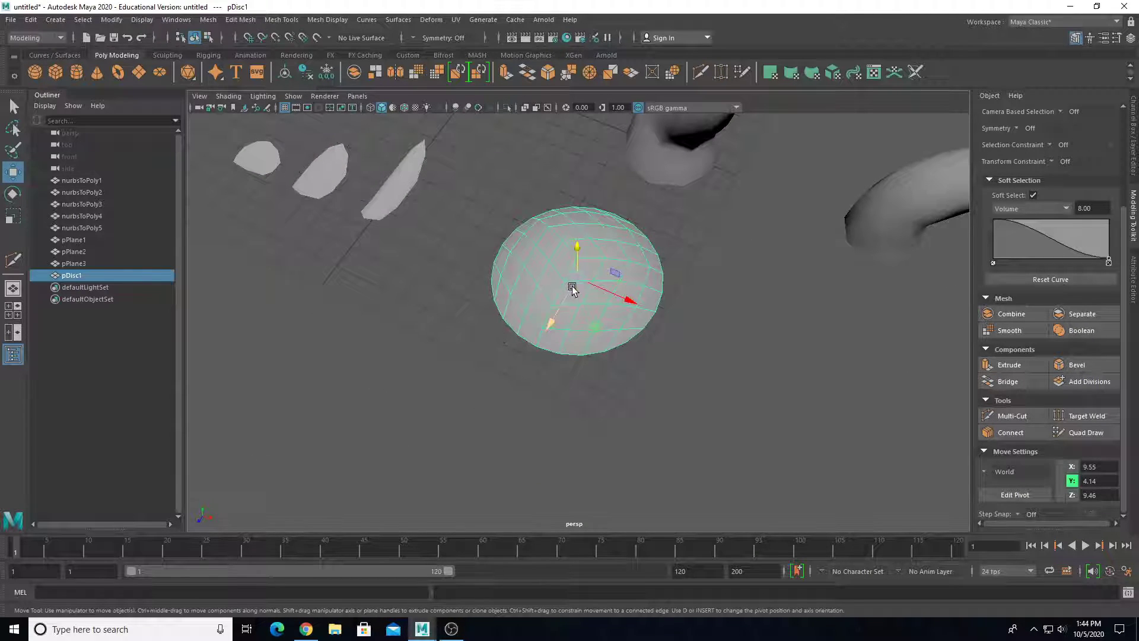
Duplicate the domed disc, move the copy beside it along X, and enlarge the copy.
key(ctrl+d)
drag(617, 292, 726, 280)
key(r)
scroll(726, 281, down, 5)
Duplicate the dome once more and scale this third copy down.
key(ctrl+d)
drag(611, 285, 472, 285)
key(w)
key(r)
Increase the small dome's height and move it past the large dome, to about 22.58 in X.
drag(484, 244, 505, 217)
alt+middle_drag(468, 309, 614, 342)
scroll(618, 340, up, 4)
alt+drag(617, 341, 628, 294)
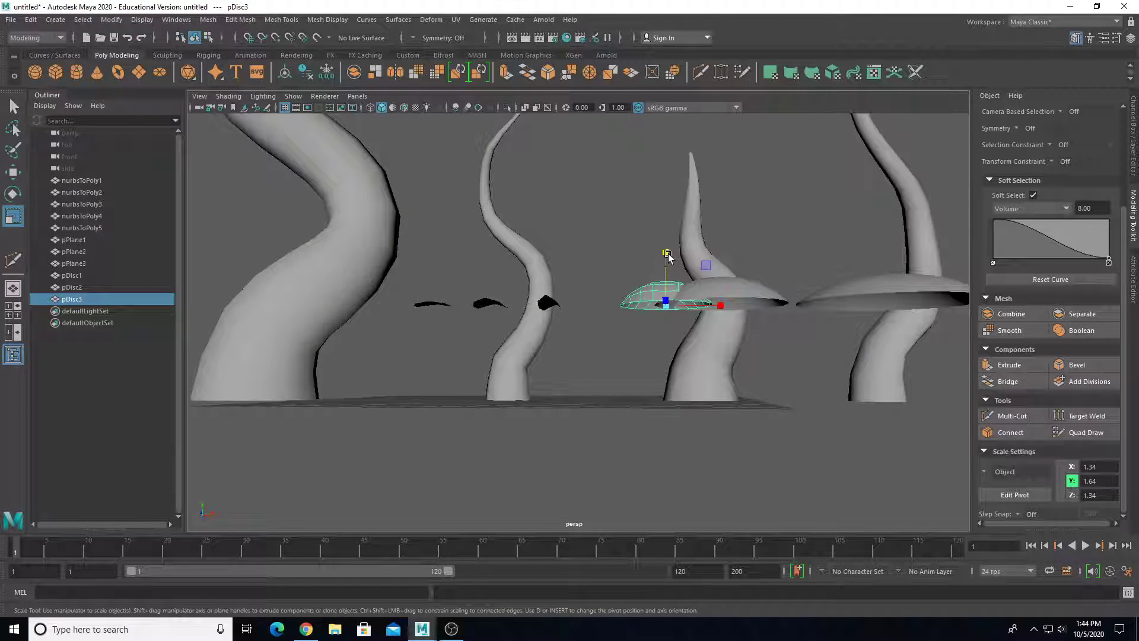
drag(668, 256, 585, 339)
key(w)
drag(694, 323, 832, 326)
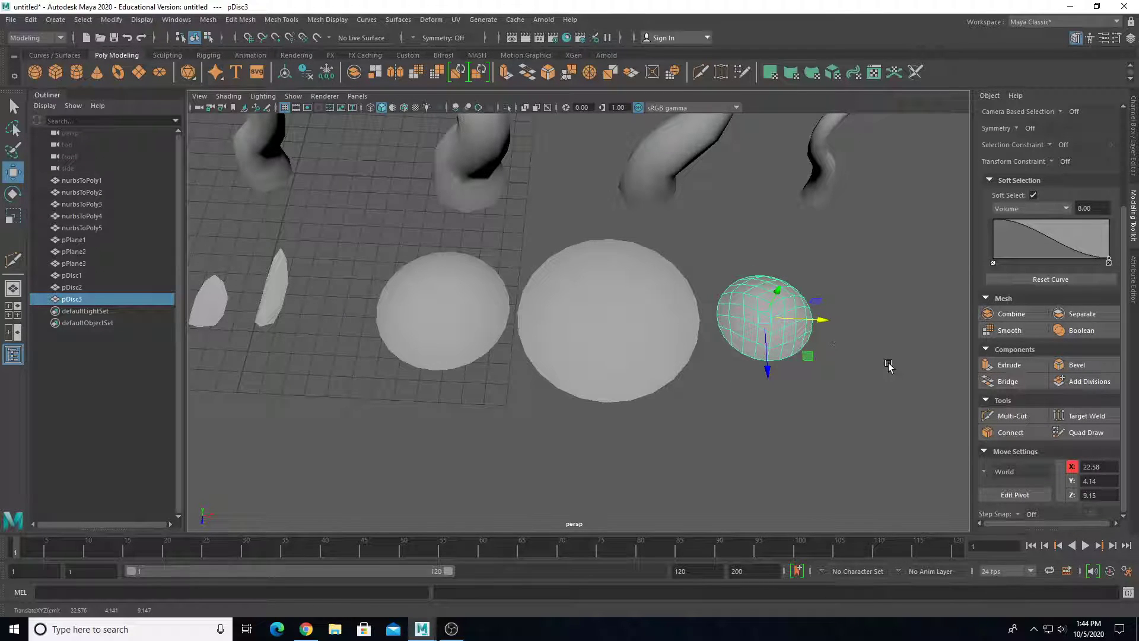
Create a polygon plane in front of the scale shapes, at about 5.08 in X and 12.08 in Z, and scale it uniformly to about 5.14.
alt+drag(755, 373, 724, 361)
alt+drag(526, 386, 642, 408)
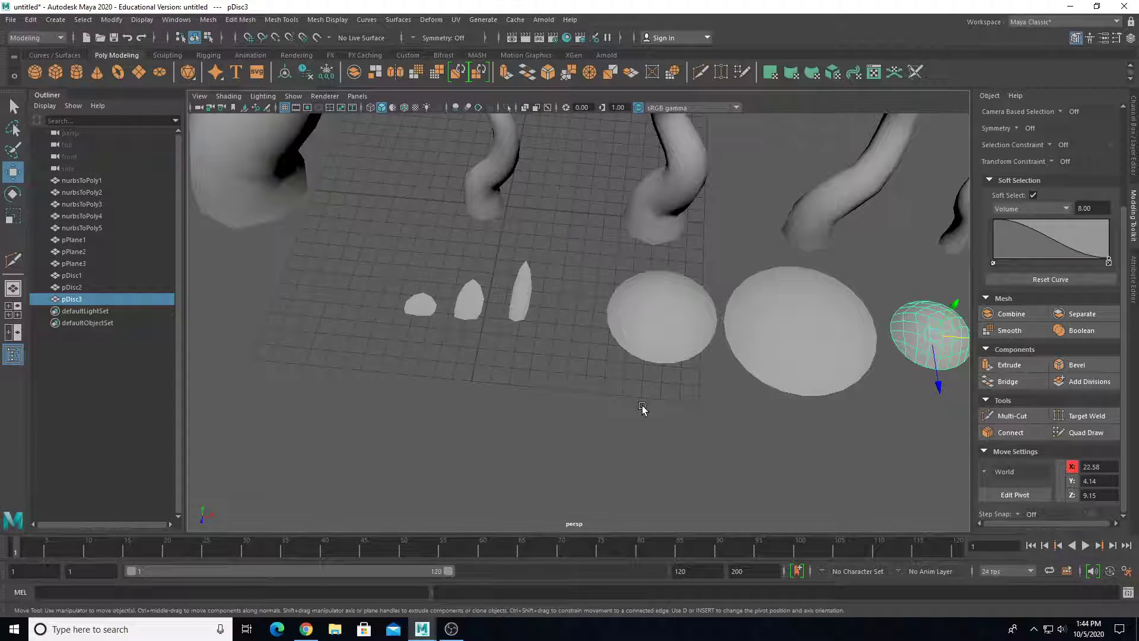
alt+drag(663, 409, 663, 354)
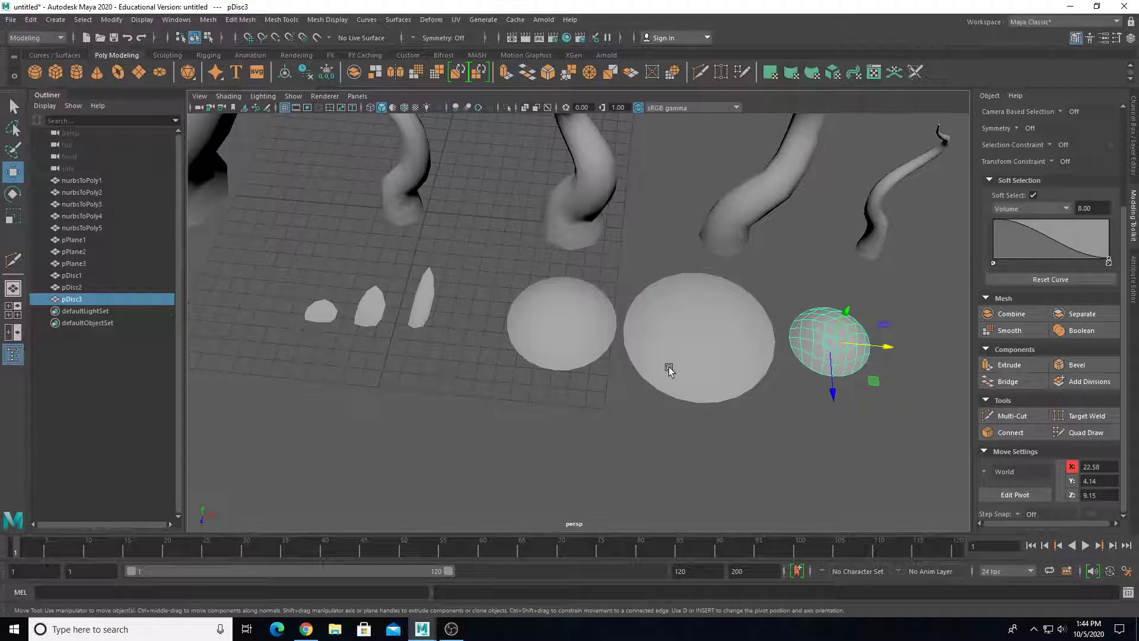
click(140, 73)
alt+middle_drag(305, 294, 492, 309)
drag(612, 260, 691, 456)
key(r)
drag(653, 414, 709, 434)
Set the new plane's width and height subdivisions to 3 each.
click(1132, 153)
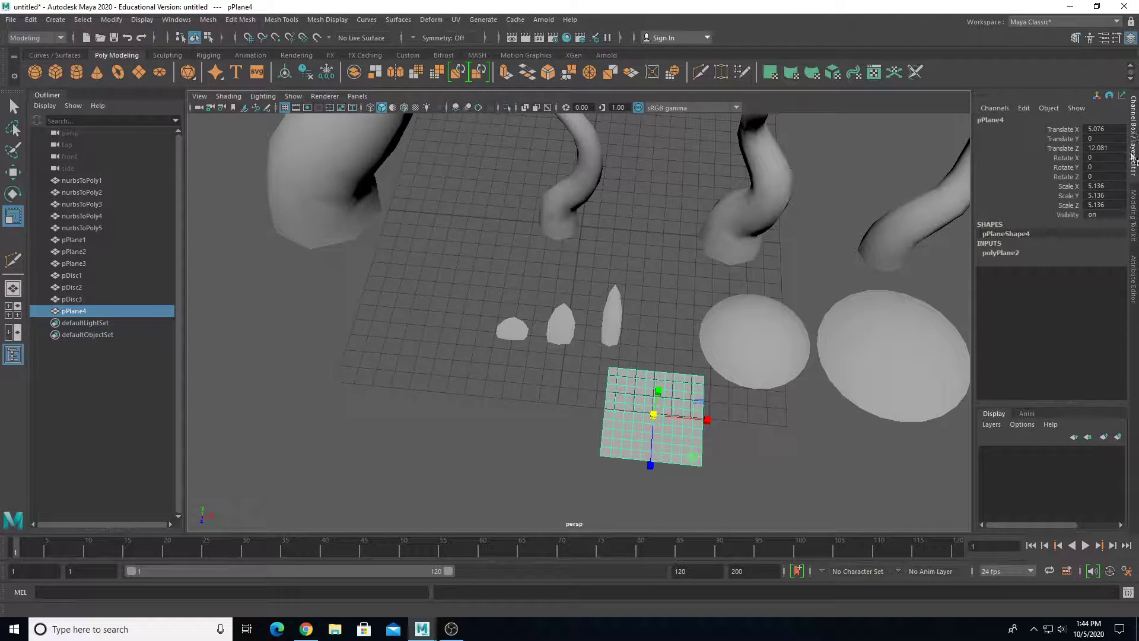
click(1007, 255)
alt+middle_drag(763, 354, 720, 328)
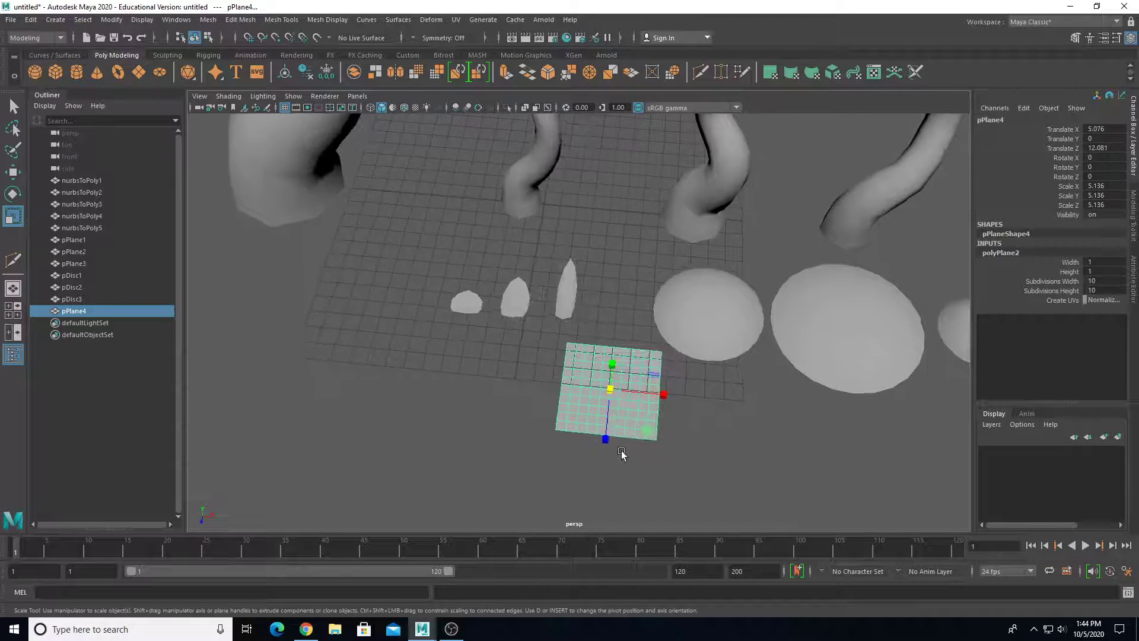
drag(1091, 284, 1095, 290)
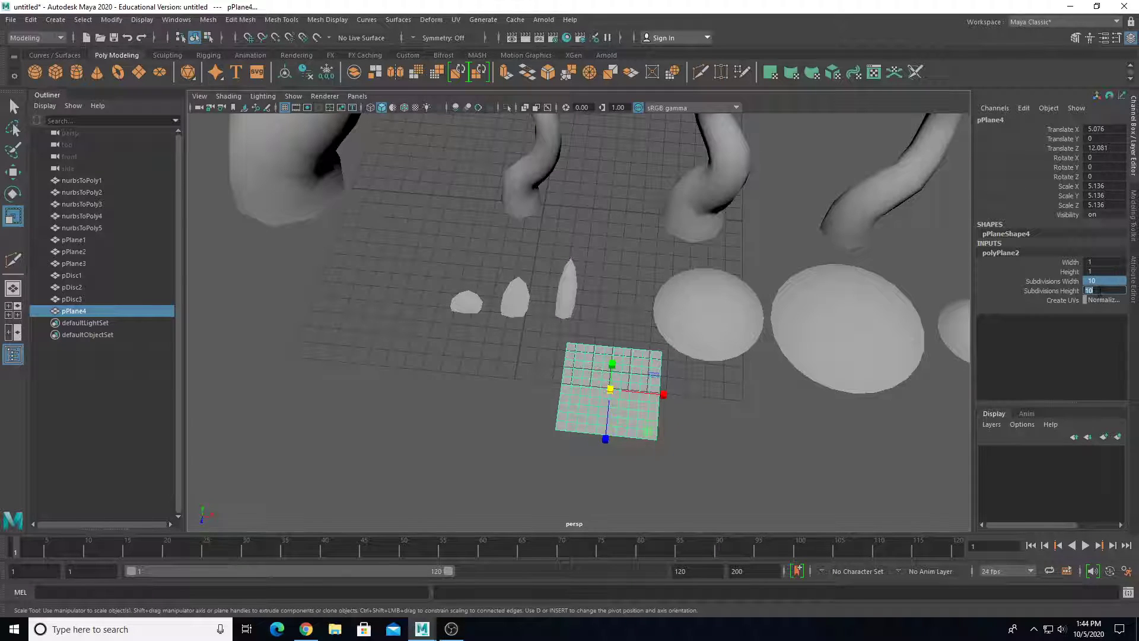
alt+middle_drag(631, 422, 657, 337)
Rotate the new plane 90 degrees in Z and move it to about -12.33 in X and 5.86 in Y.
key(e)
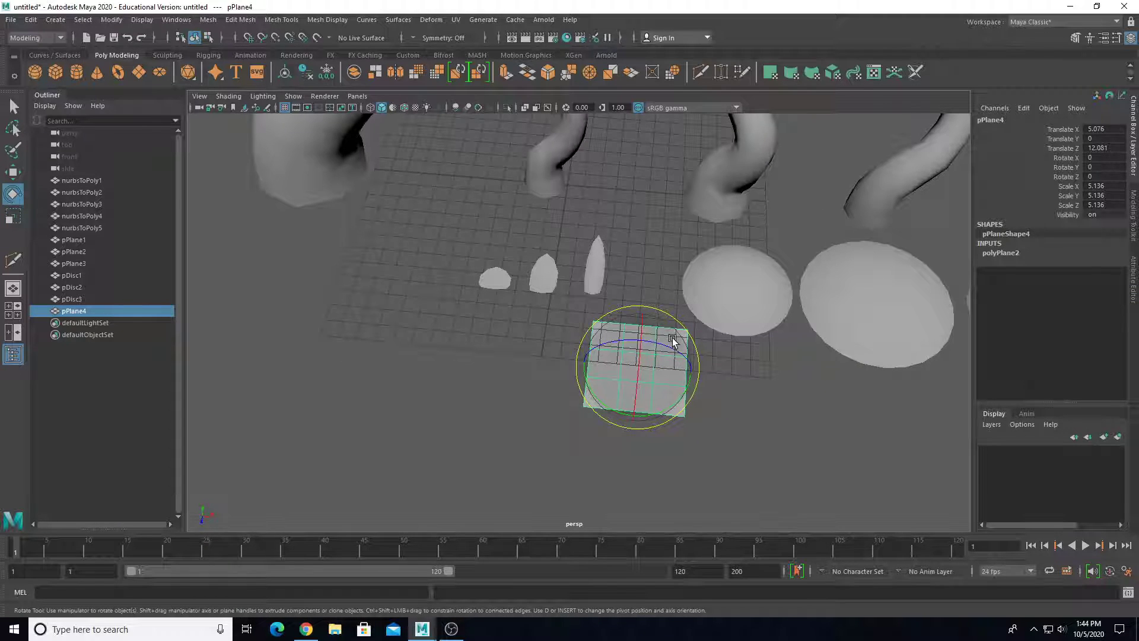
drag(676, 340, 601, 338)
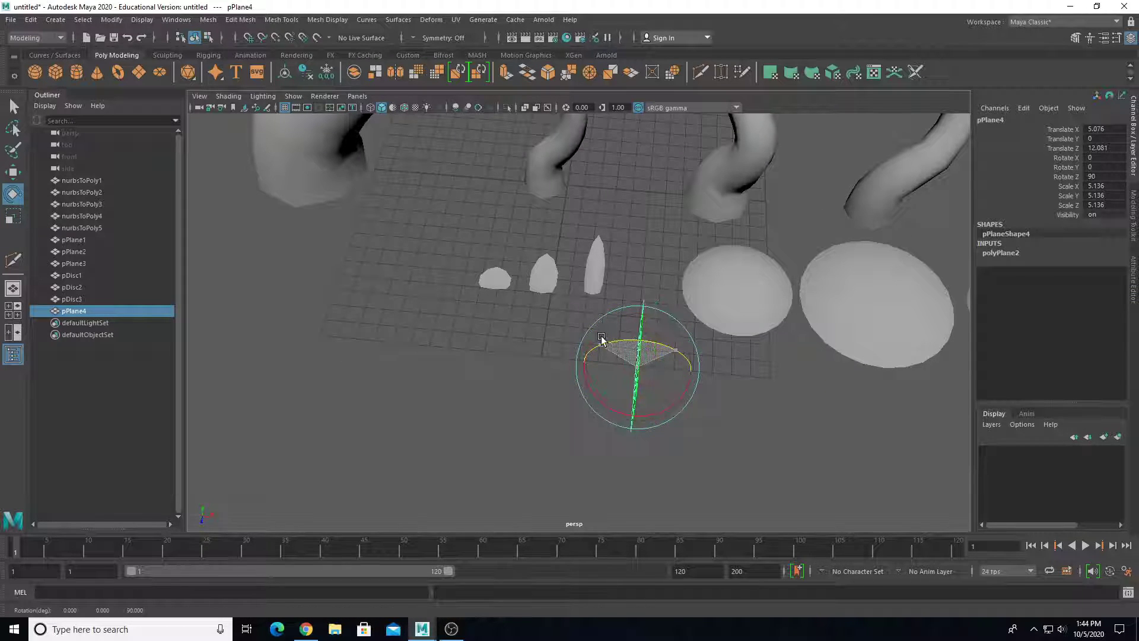
key(w)
drag(671, 353, 265, 250)
alt+middle_drag(323, 273, 505, 297)
alt+drag(506, 298, 562, 296)
scroll(563, 350, up, 3)
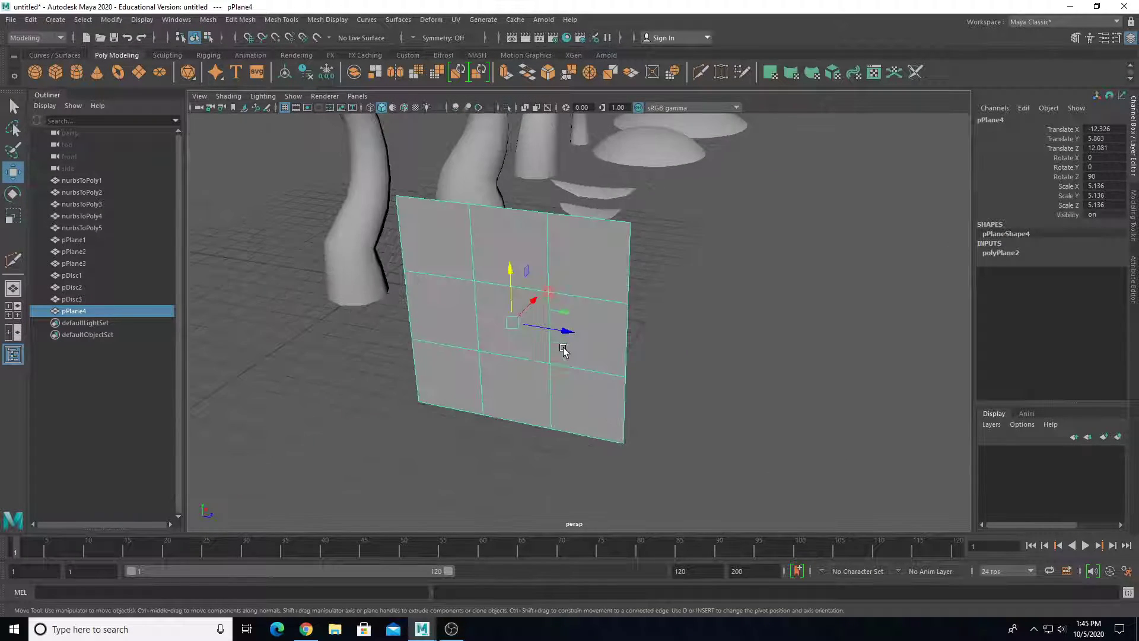
Select an upper corner vertex of the upright plane and turn off soft selection.
right_drag(551, 283, 490, 280)
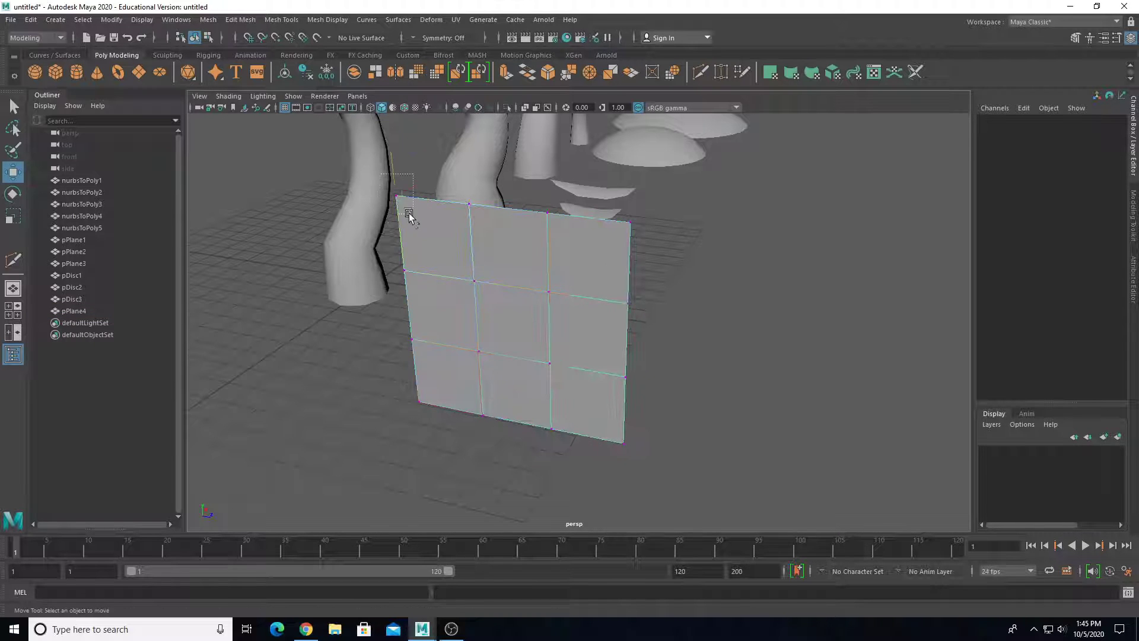
drag(410, 216, 413, 216)
click(1133, 217)
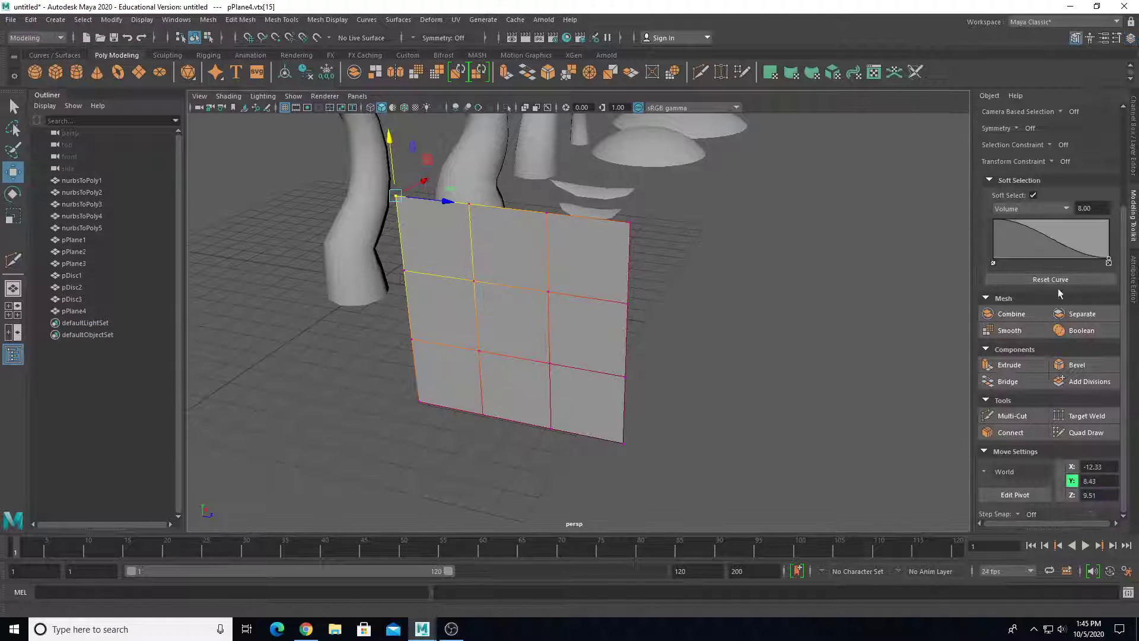
click(1033, 196)
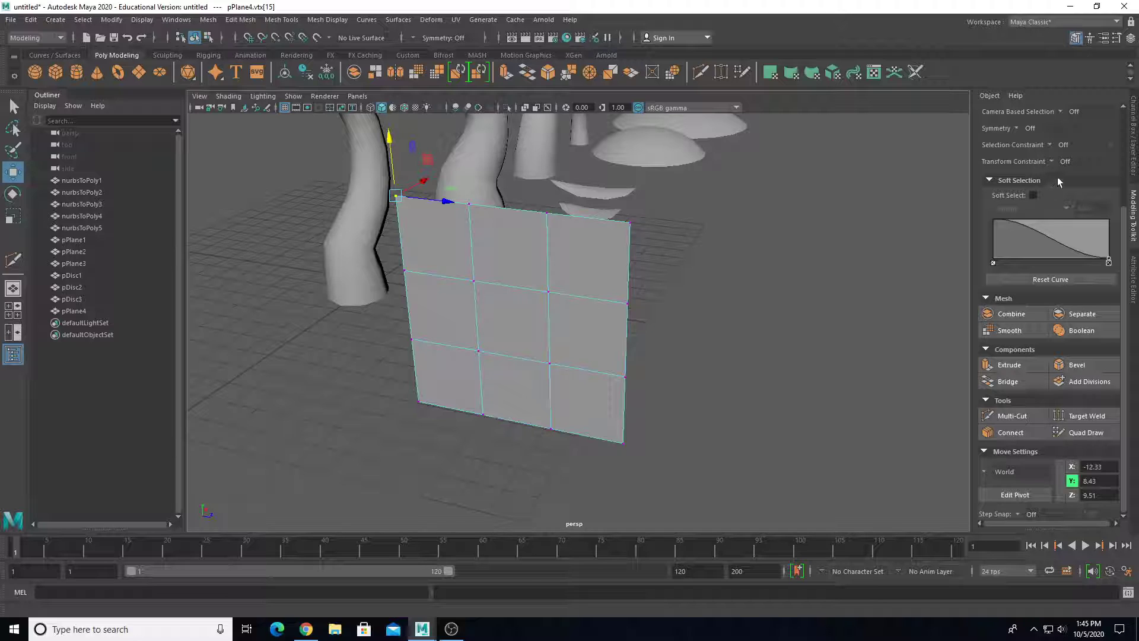
click(1134, 148)
Add an inner vertex, a lower corner vertex and a side-edge vertex to the selection and offset them all slightly along X.
shift+drag(536, 292, 555, 301)
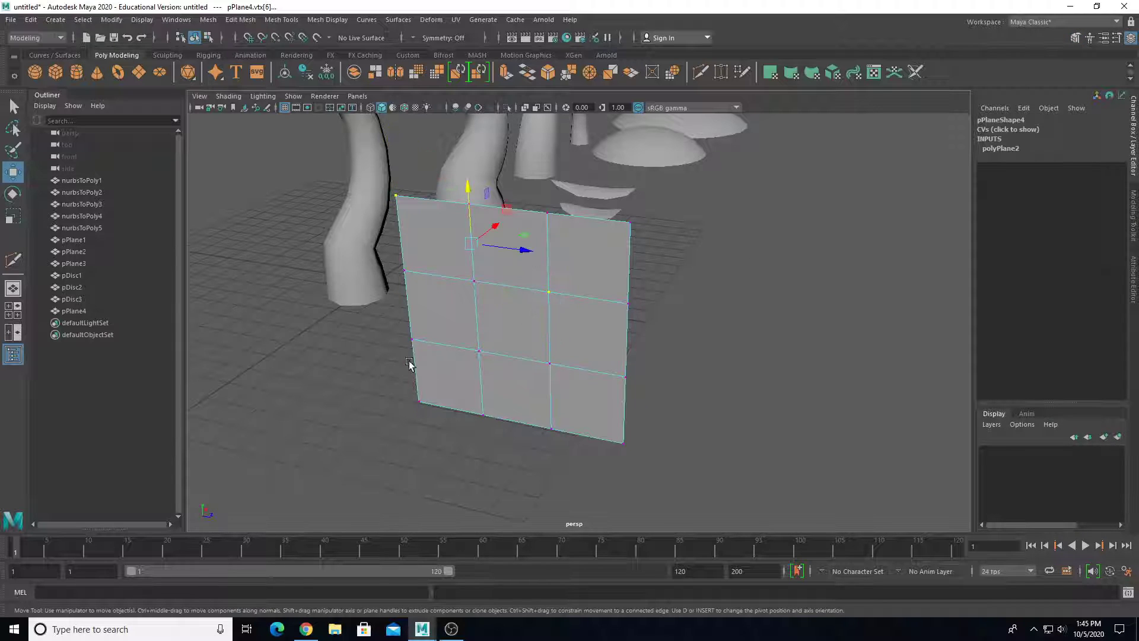
shift+drag(440, 426, 441, 427)
shift+drag(620, 355, 640, 396)
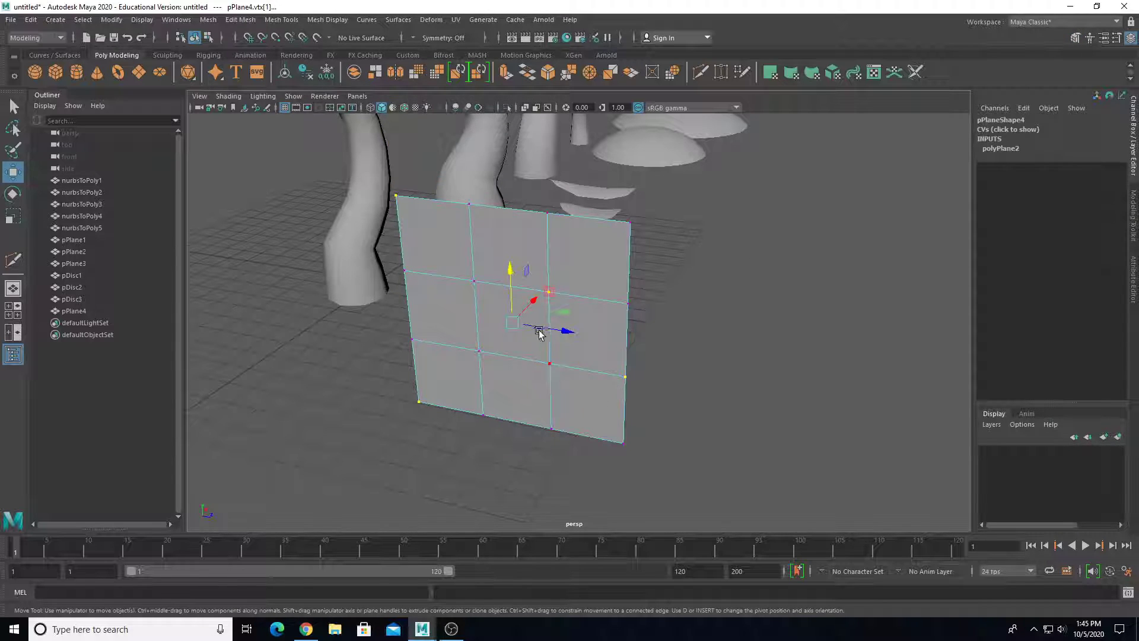
alt+drag(522, 318, 491, 333)
alt+middle_drag(490, 333, 532, 313)
drag(528, 323, 544, 316)
Offset two inner vertices, a lower-edge vertex and a side-edge vertex the opposite way along X, and return to object selection.
drag(558, 274, 595, 320)
shift+drag(450, 278, 482, 328)
shift+drag(496, 369, 534, 462)
shift+drag(407, 296, 433, 331)
drag(524, 314, 519, 313)
right_drag(451, 261, 509, 249)
alt+drag(509, 254, 504, 285)
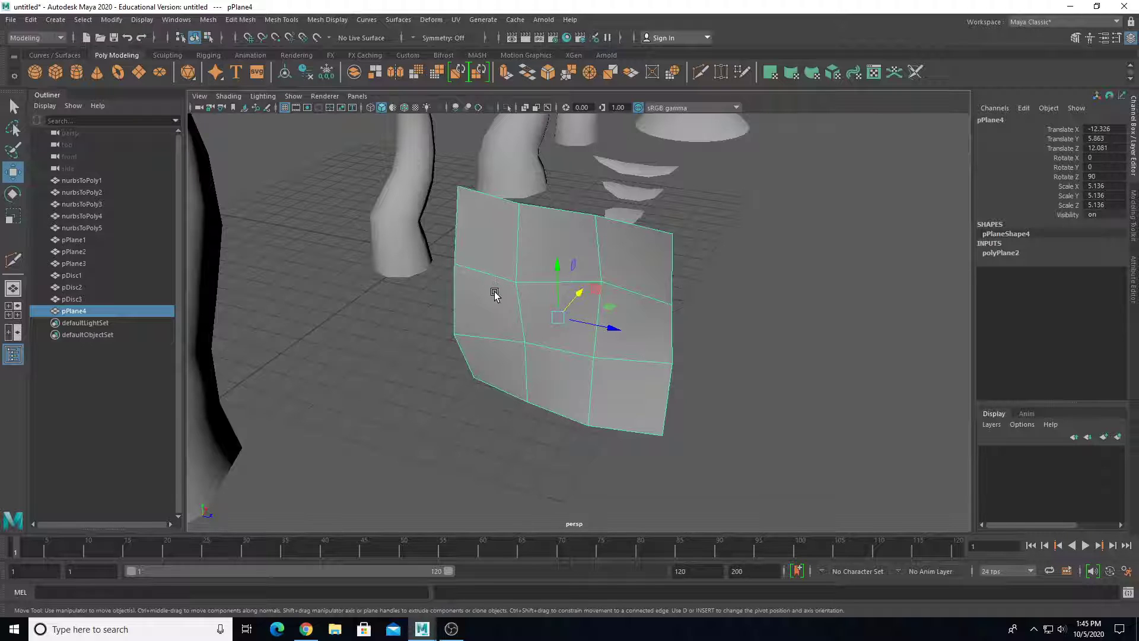
Move the bent plane to about -8.66 in X, then select its two upper corner vertices and lower them slightly.
alt+drag(550, 369, 592, 420)
drag(573, 362, 533, 244)
right_drag(532, 243, 482, 233)
drag(483, 184, 536, 220)
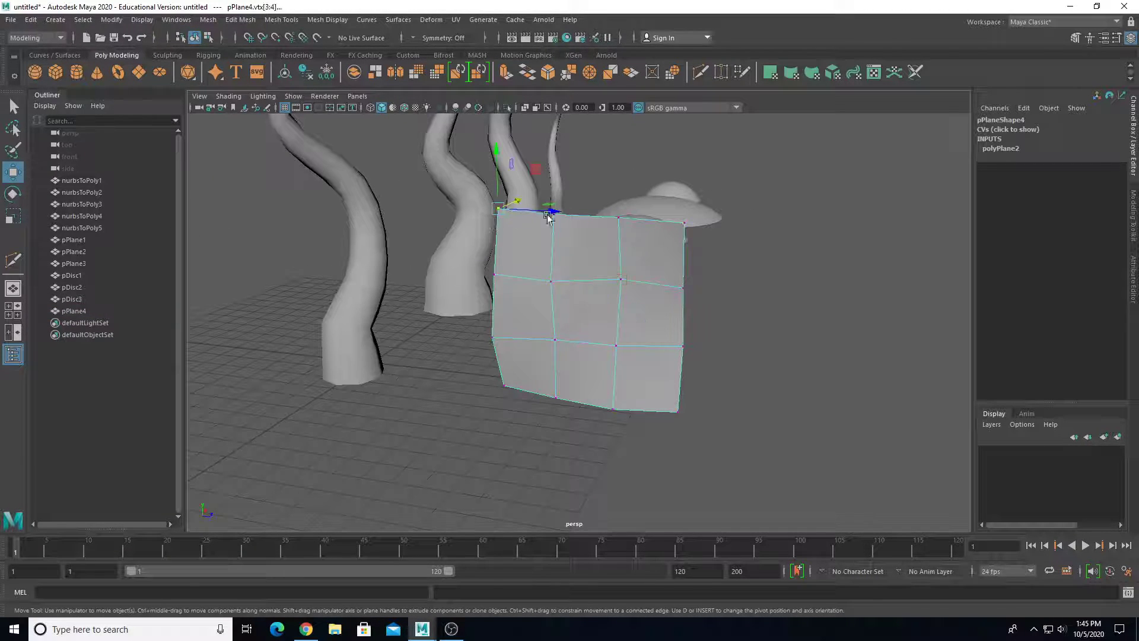
shift+drag(697, 242, 699, 243)
drag(586, 159, 590, 184)
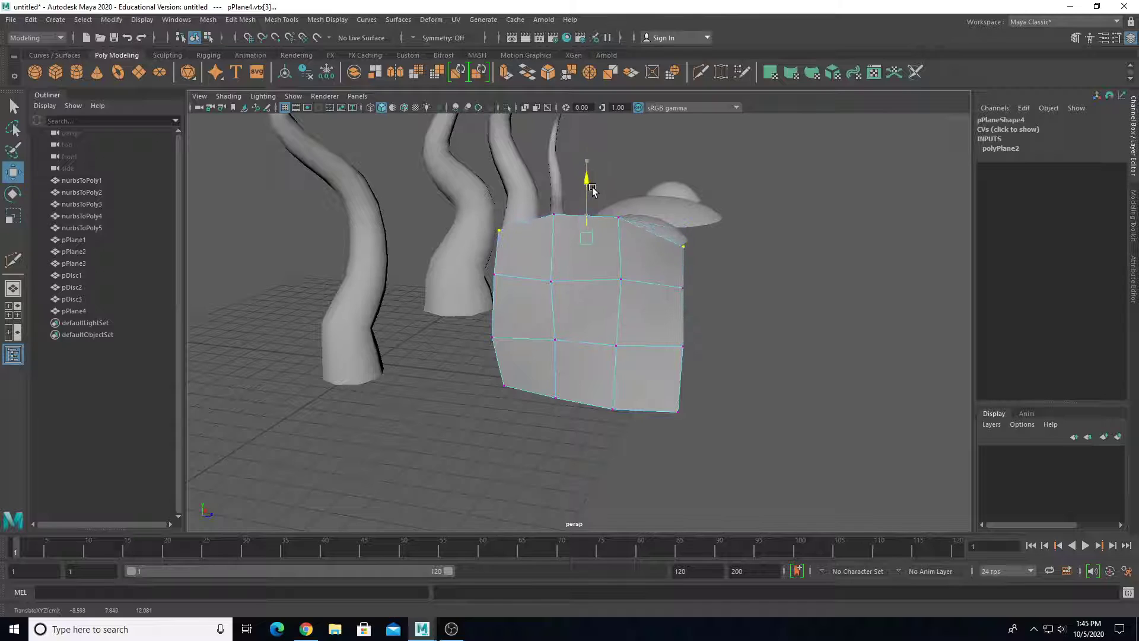
Scale the two upper corner vertices toward each other to round the plane's top, and return to object selection.
key(r)
drag(646, 237, 633, 238)
click(511, 395)
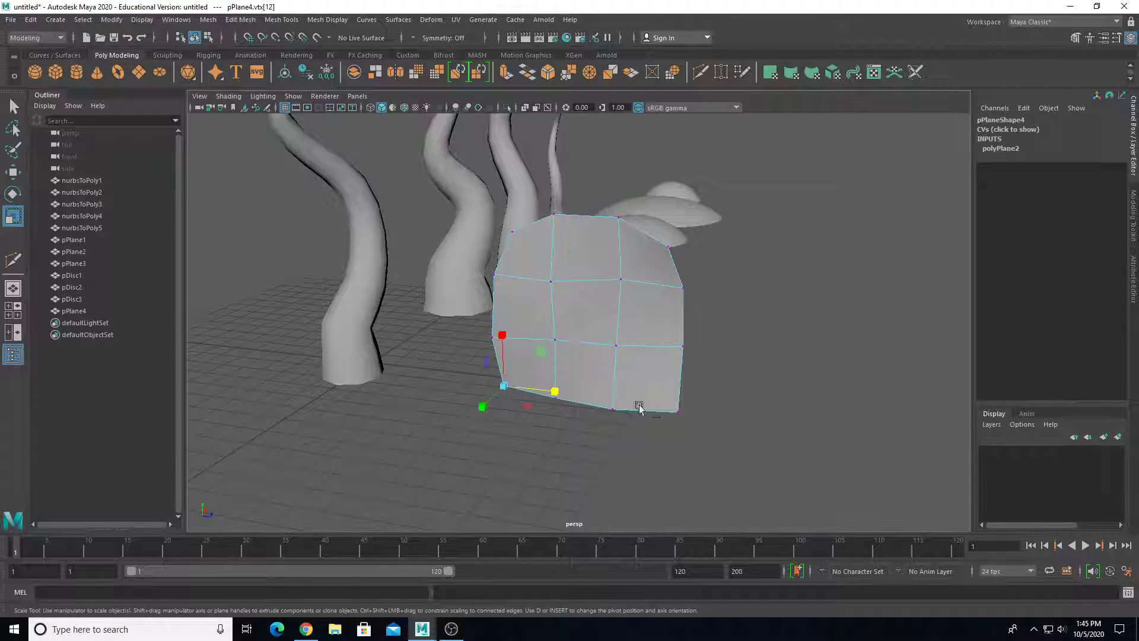
right_drag(617, 276, 640, 269)
Duplicate the bent plane, move the copy to about -12.08 in X and scale it to about 7.15, 6.24 and 5.14.
alt+drag(641, 269, 490, 362)
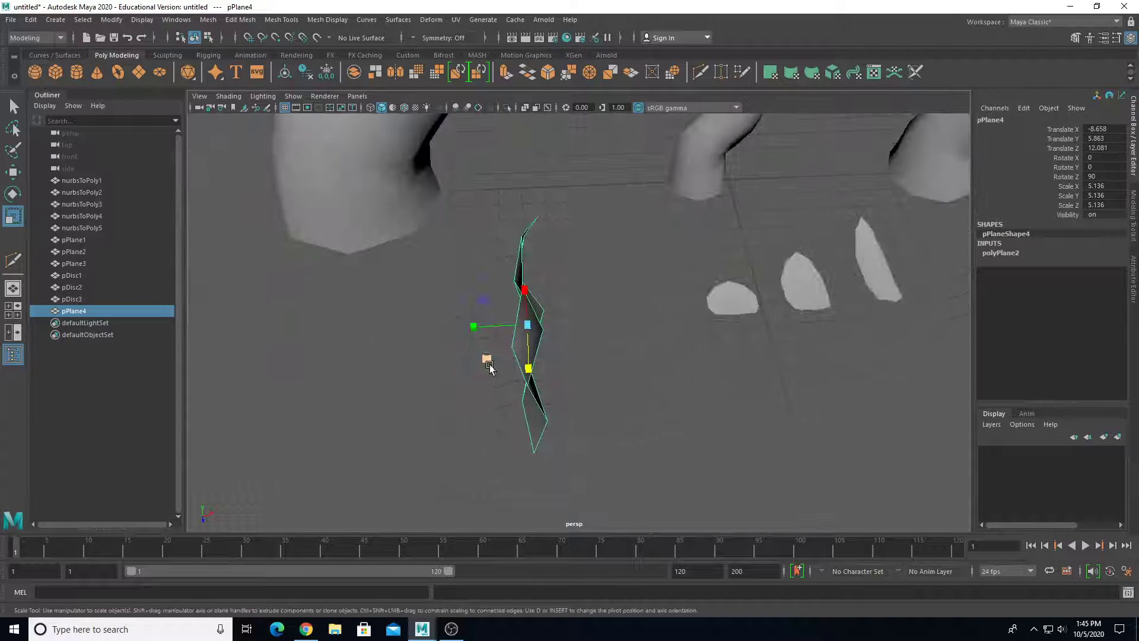
key(ctrl+d)
key(w)
drag(551, 329, 445, 327)
key(r)
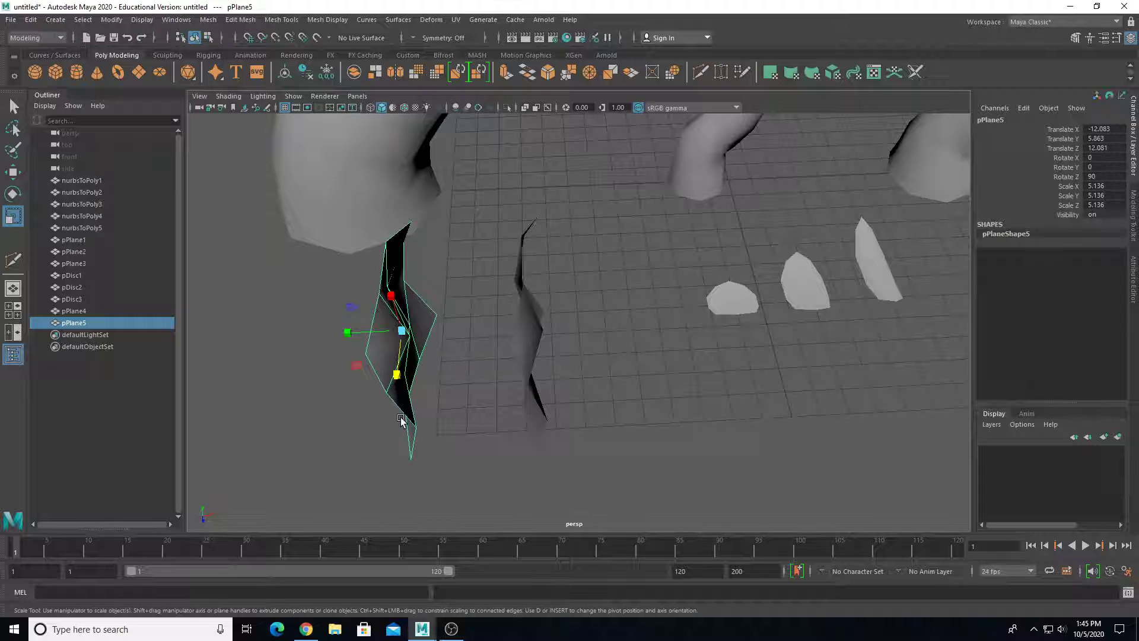
drag(348, 334, 509, 300)
drag(594, 293, 603, 275)
Duplicate the original bent plane again, move the copy to about -5.96 in X and scale it down to about 3.36, 2.26 and 3.36.
alt+drag(602, 275, 629, 279)
click(567, 285)
key(ctrl+d)
key(w)
key(r)
alt+drag(619, 296, 554, 355)
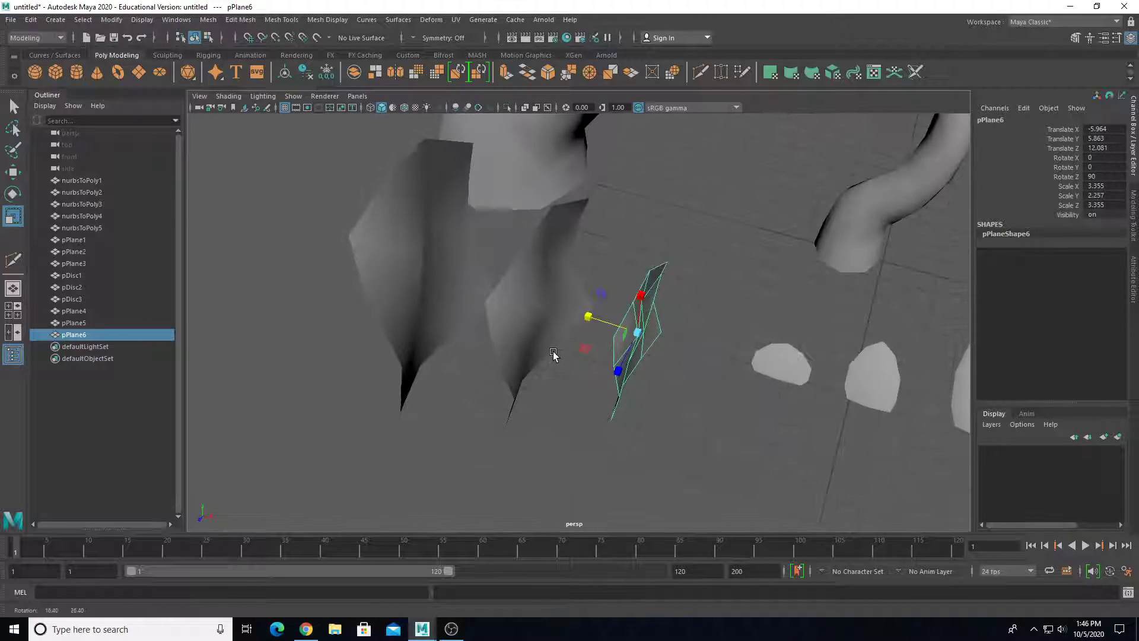
Examine the full set of tentacles, scales, discs and bent planes from several angles, selecting the disc and bent-plane groups in turn.
alt+drag(603, 322, 563, 330)
scroll(580, 327, down, 6)
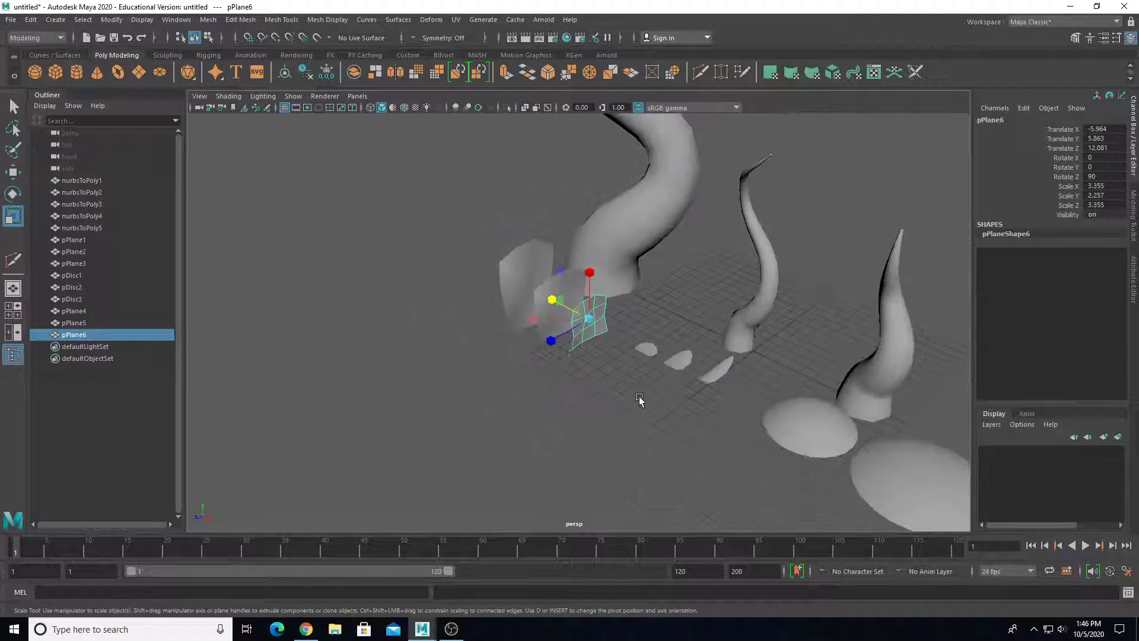
alt+middle_drag(639, 396, 471, 364)
alt+drag(471, 364, 544, 292)
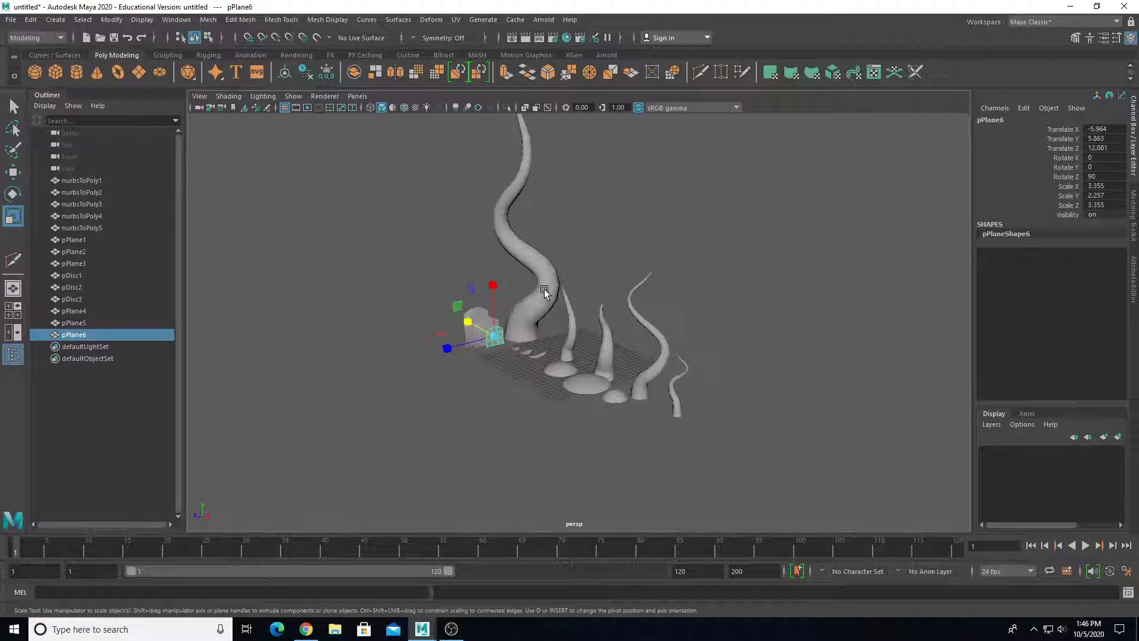
scroll(594, 387, up, 6)
alt+drag(576, 385, 581, 326)
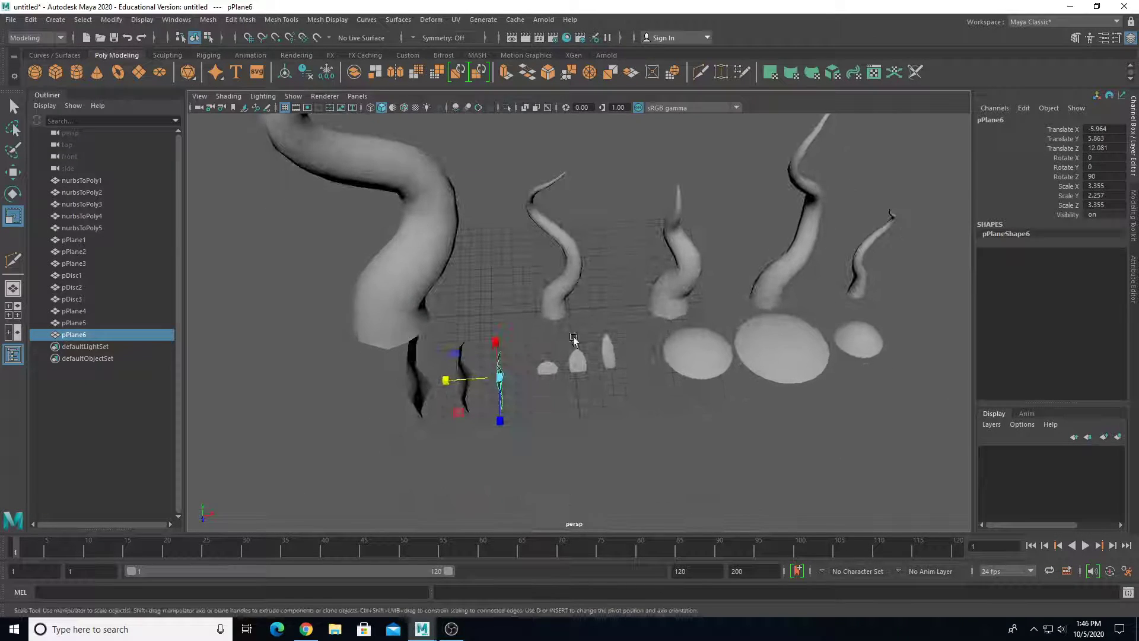
drag(693, 422, 875, 365)
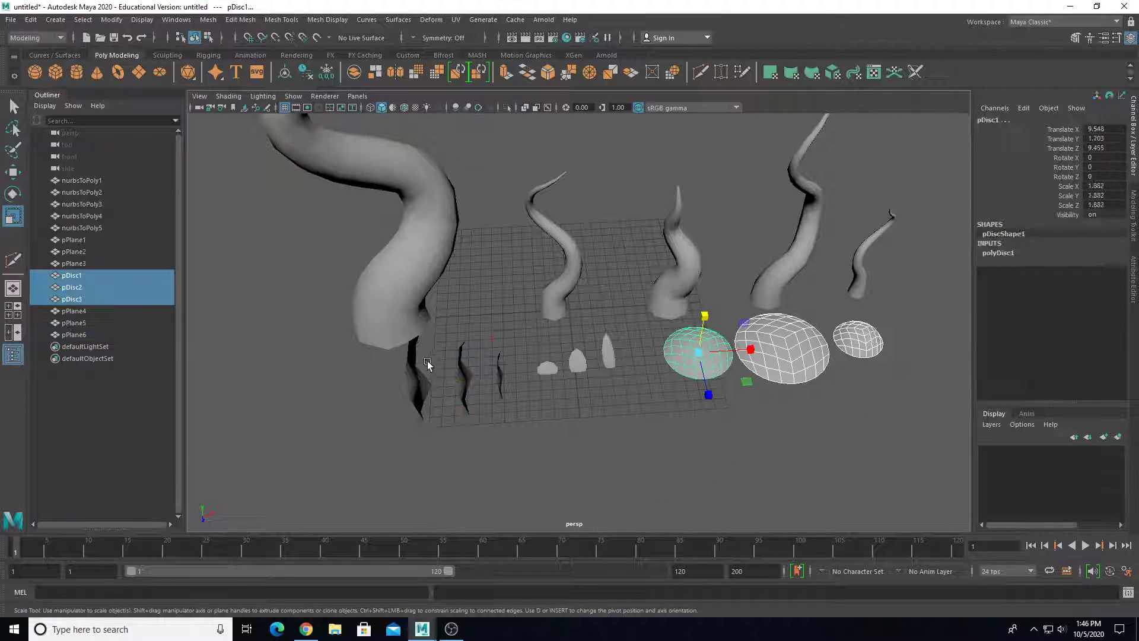
drag(353, 378, 496, 430)
scroll(491, 409, up, 3)
scroll(558, 393, down, 5)
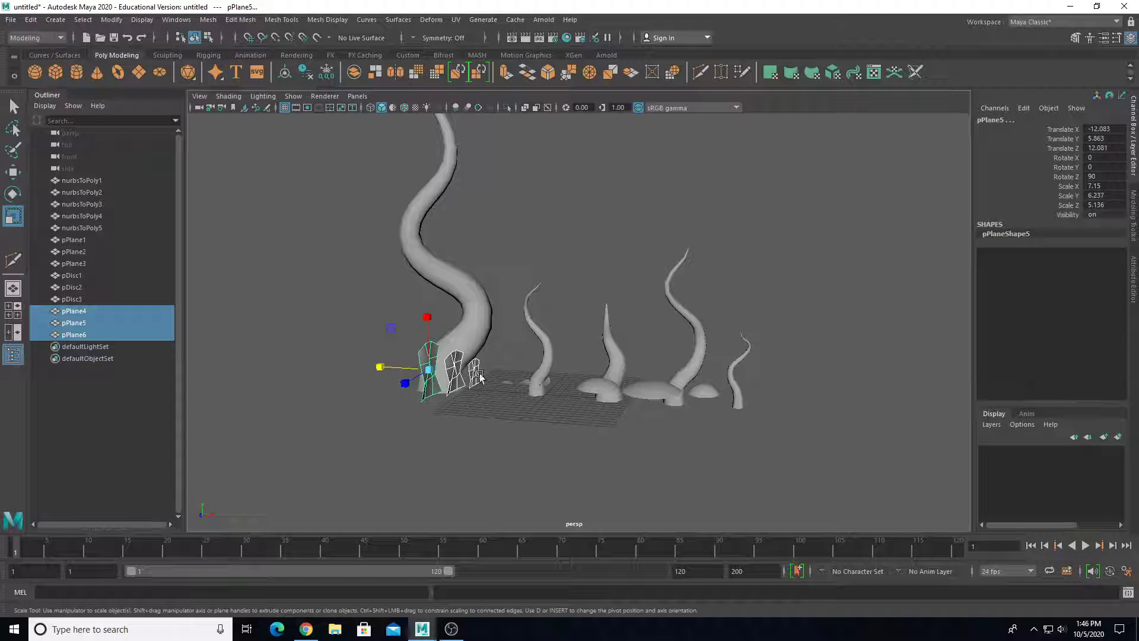
alt+middle_drag(548, 379, 496, 376)
scroll(494, 375, down, 4)
alt+drag(488, 365, 455, 392)
scroll(478, 457, up, 2)
alt+middle_drag(466, 393, 474, 422)
Select all tentacles, planes and discs and delete their construction history.
drag(347, 135, 751, 502)
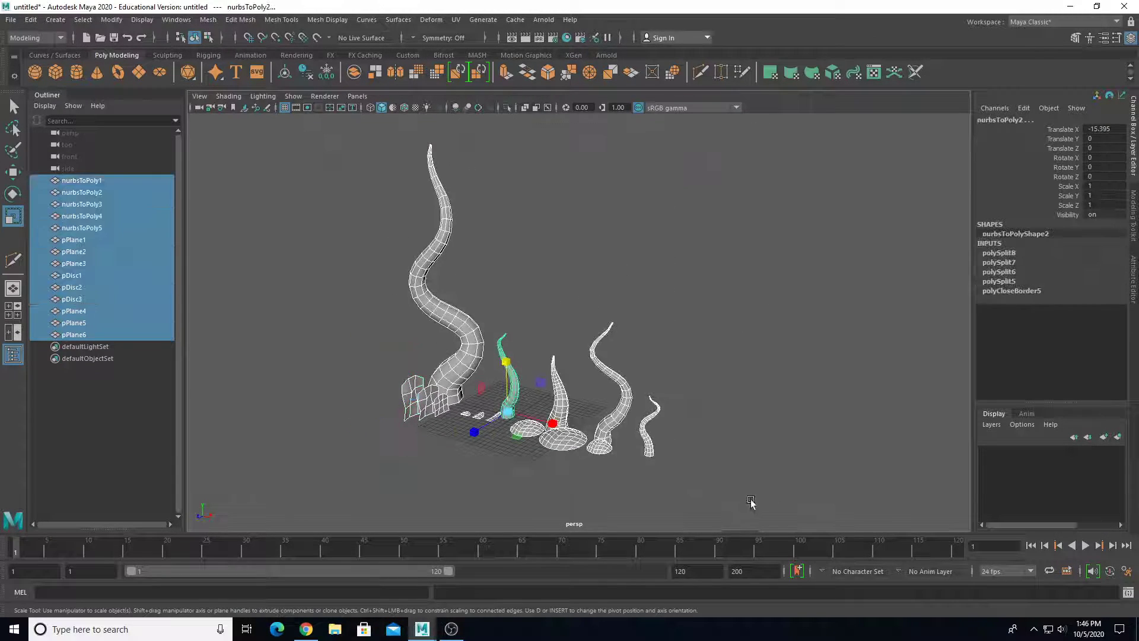
click(31, 20)
mouse_move(108, 159)
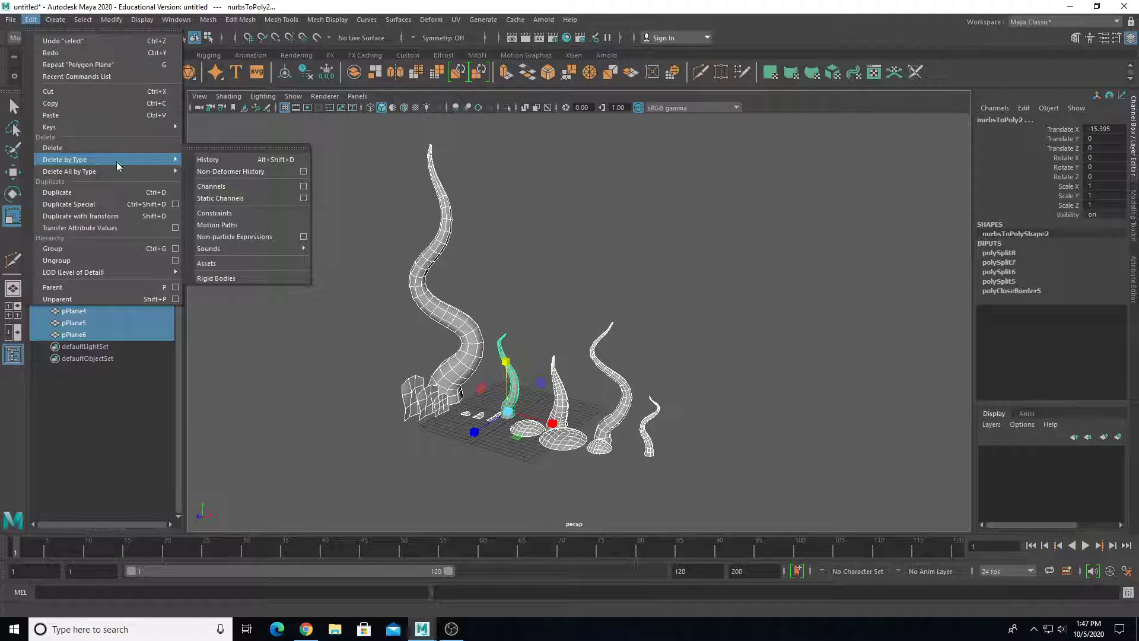
click(212, 160)
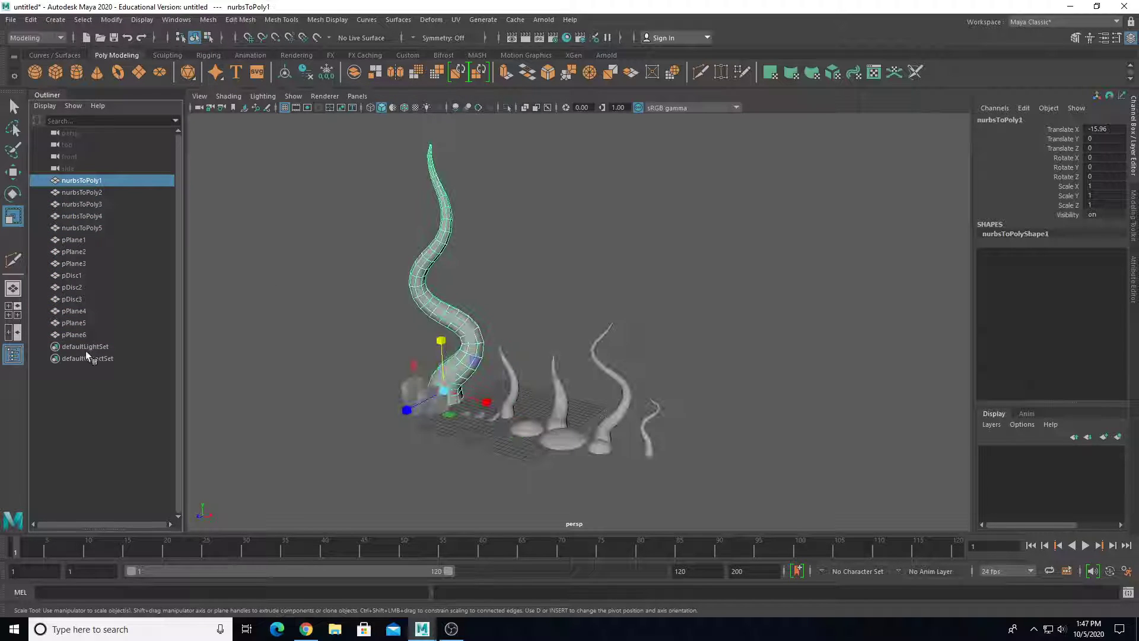
Check the smallest bent plane and the tallest tentacle individually, then reselect every part in the scene.
click(74, 334)
click(89, 181)
drag(338, 125, 768, 508)
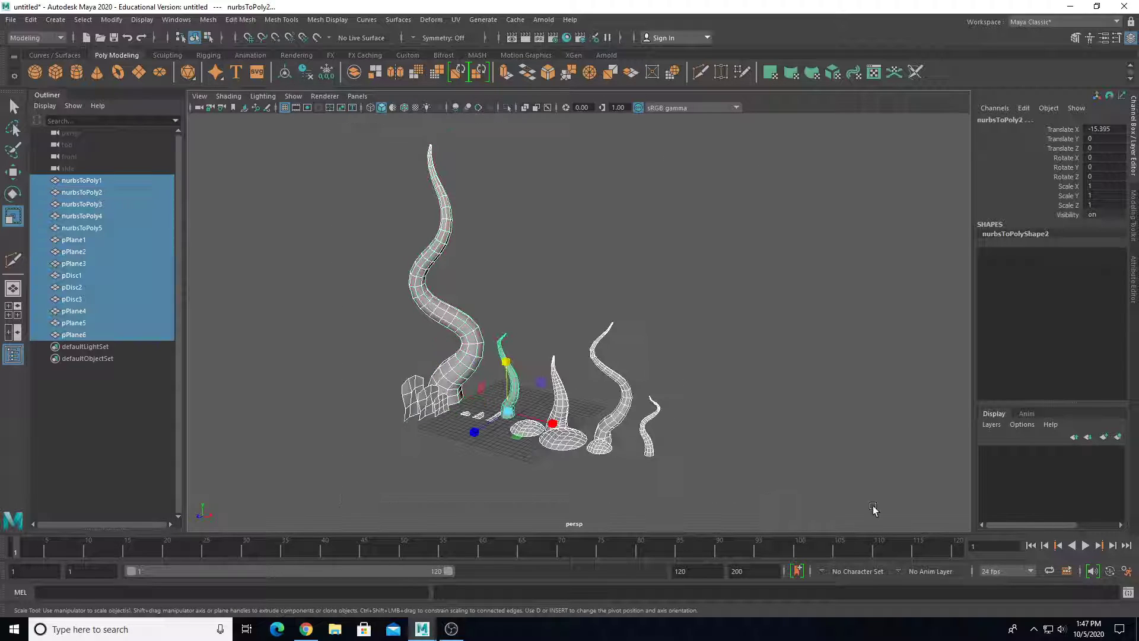